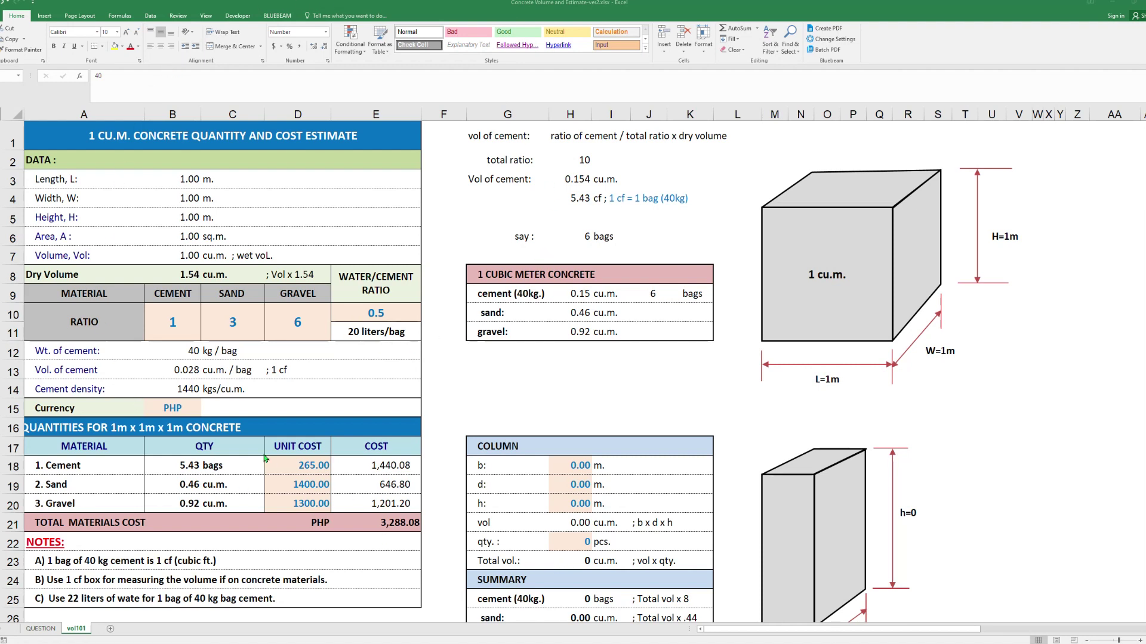
# Highlight the cement bag rows, then move the YouTube tutorial window aside to reveal the sheet
pyautogui.click(188, 357)
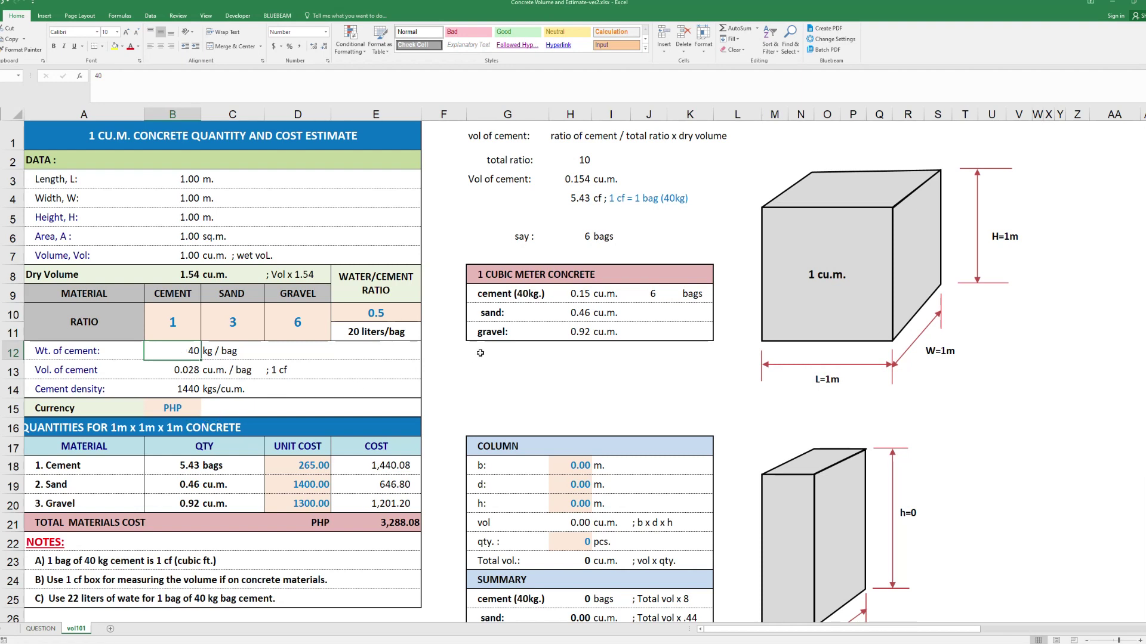
pyautogui.moveTo(487, 260)
pyautogui.mouseDown()
pyautogui.moveTo(655, 293)
pyautogui.moveTo(709, 355)
pyautogui.mouseUp()
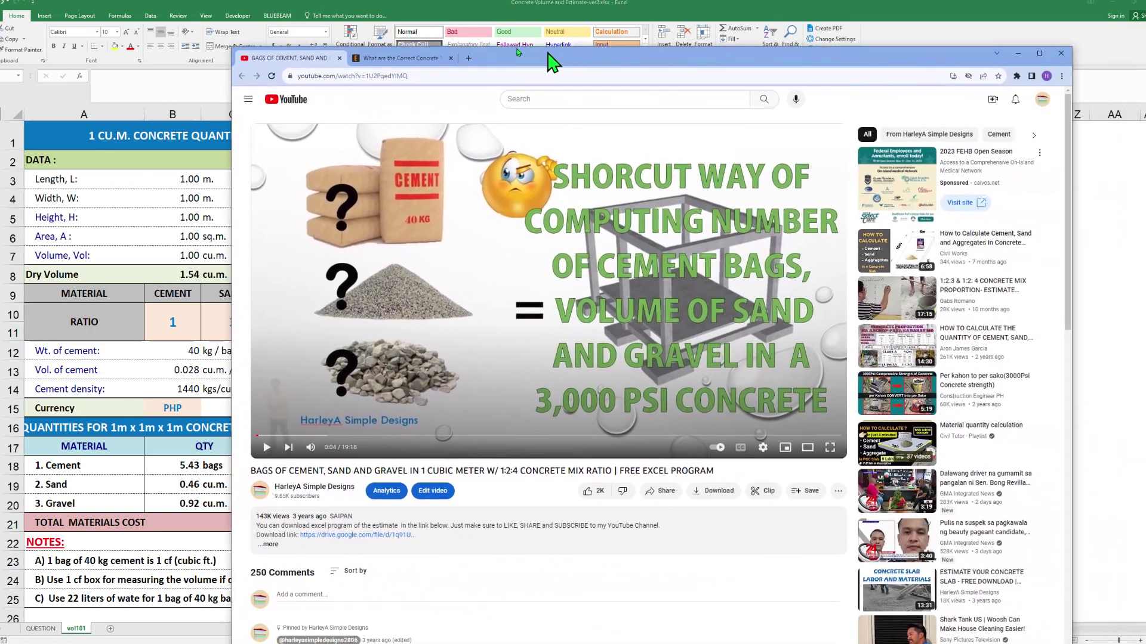
pyautogui.moveTo(553, 62); pyautogui.dragTo(451, 27)
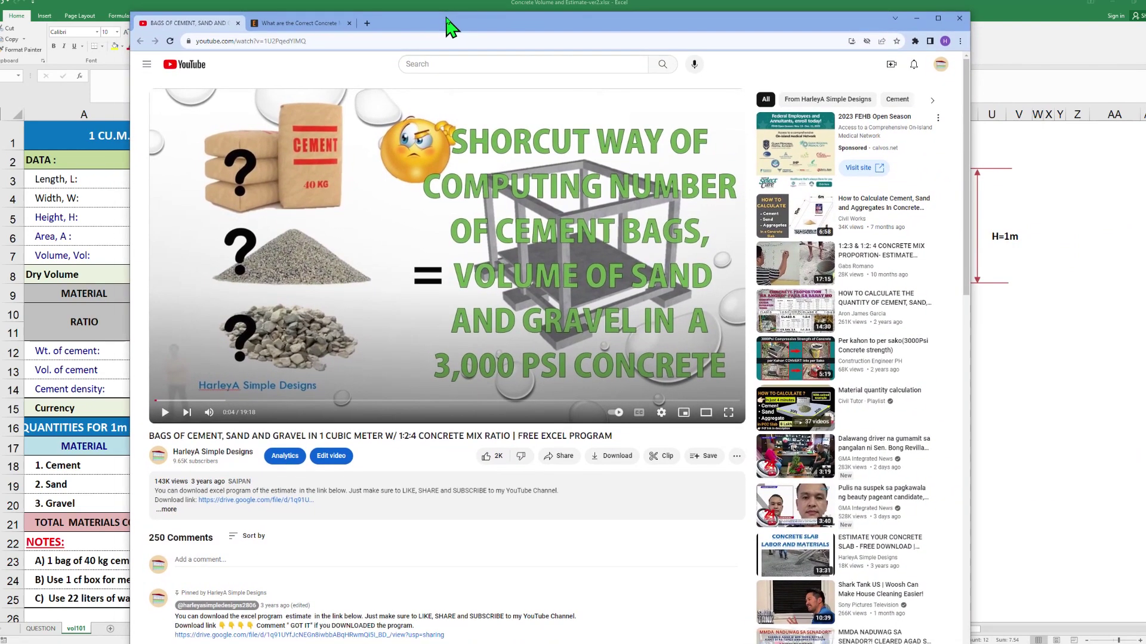
pyautogui.moveTo(451, 27)
pyautogui.mouseDown()
pyautogui.moveTo(662, 211)
pyautogui.moveTo(582, 383)
pyautogui.mouseUp()
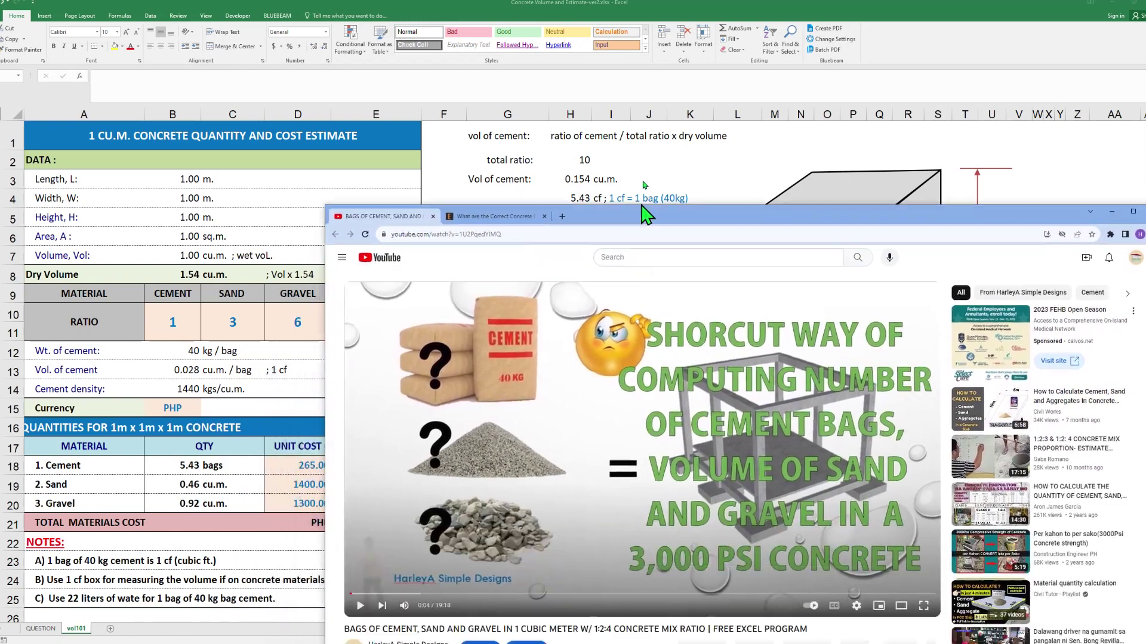
pyautogui.moveTo(581, 384)
pyautogui.mouseDown()
pyautogui.moveTo(543, 307)
pyautogui.moveTo(339, 112)
pyautogui.moveTo(437, 41)
pyautogui.mouseUp()
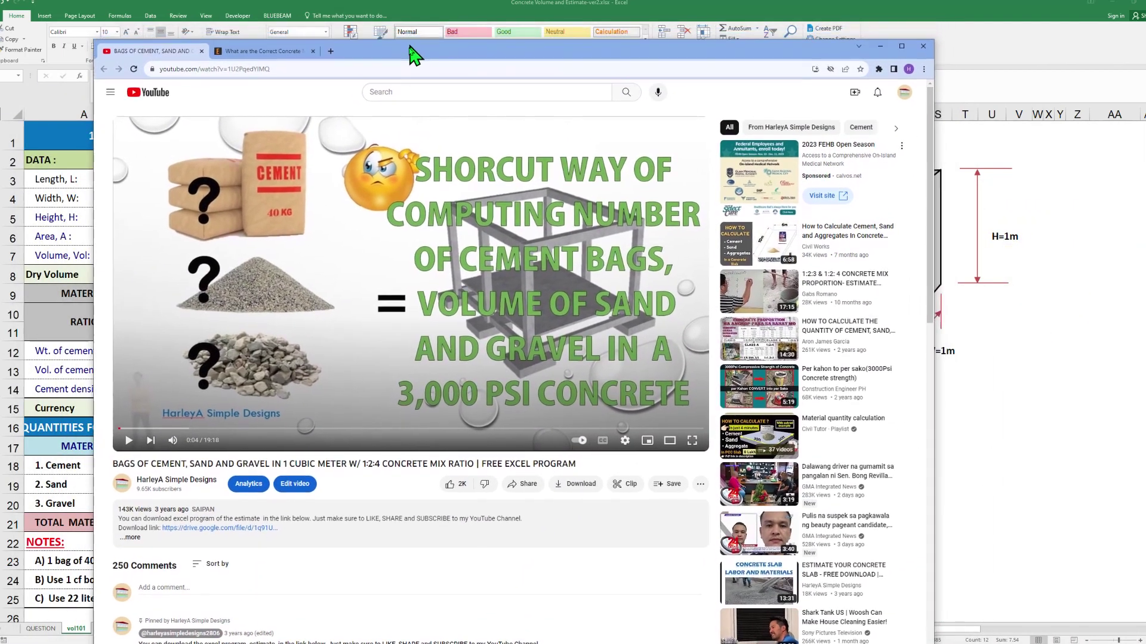
pyautogui.moveTo(437, 40); pyautogui.dragTo(775, 235)
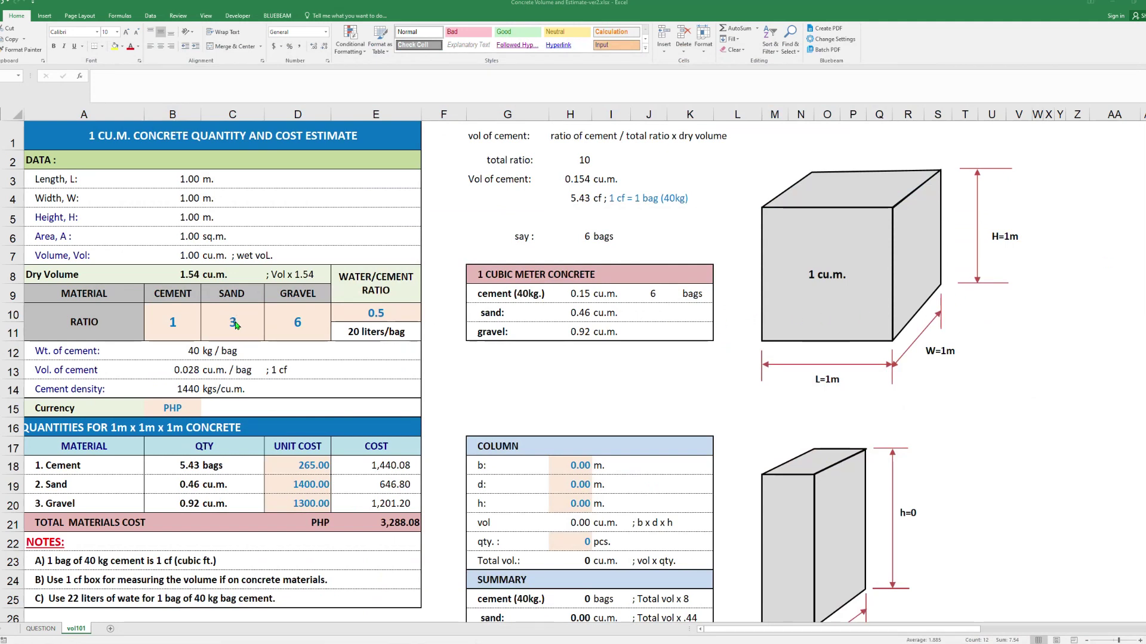
# Select cell D12, then the cement ratio cell B10, keeping the 1:3:6 mix
pyautogui.click(291, 351)
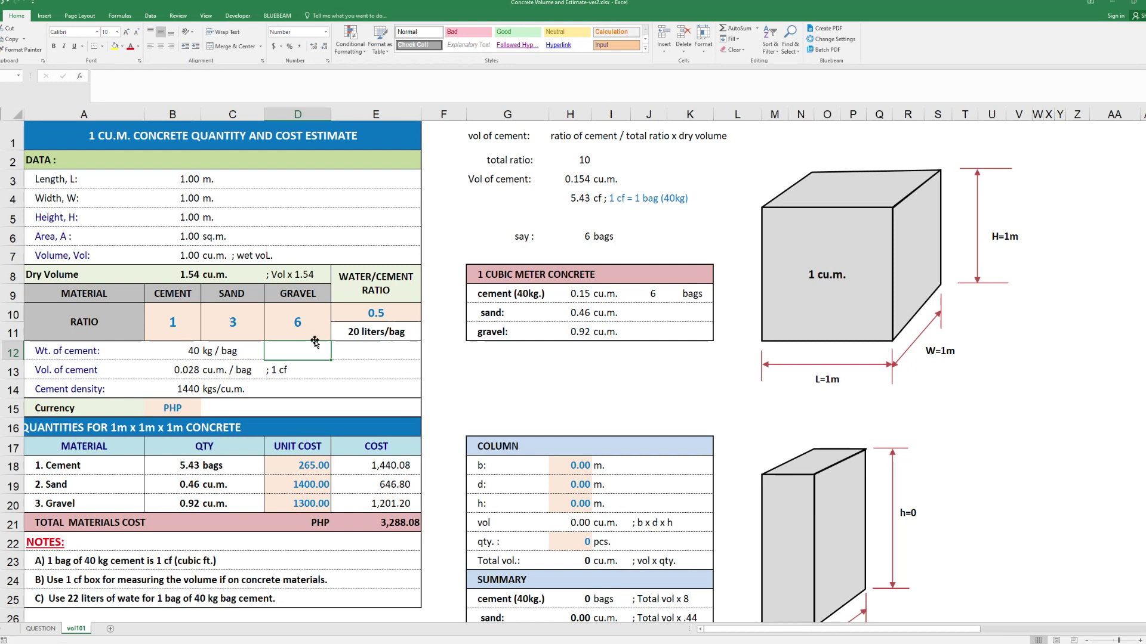
pyautogui.click(198, 319)
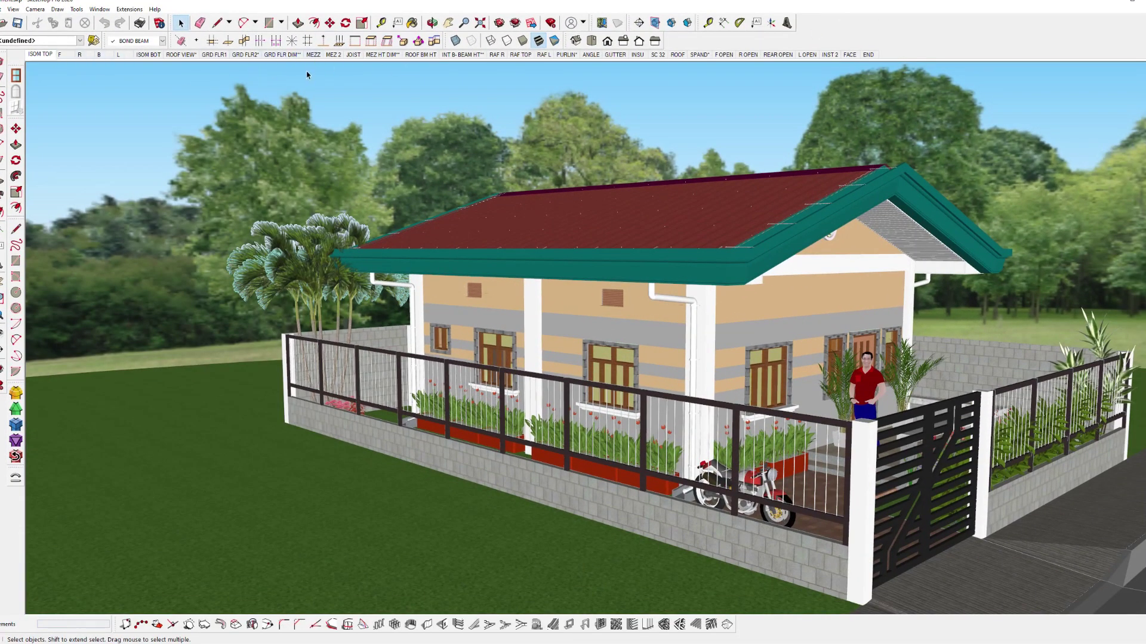
# Show the house as the GRD FLR1 plan, then the dimensioned GRD FLR DIM plan
pyautogui.click(220, 55)
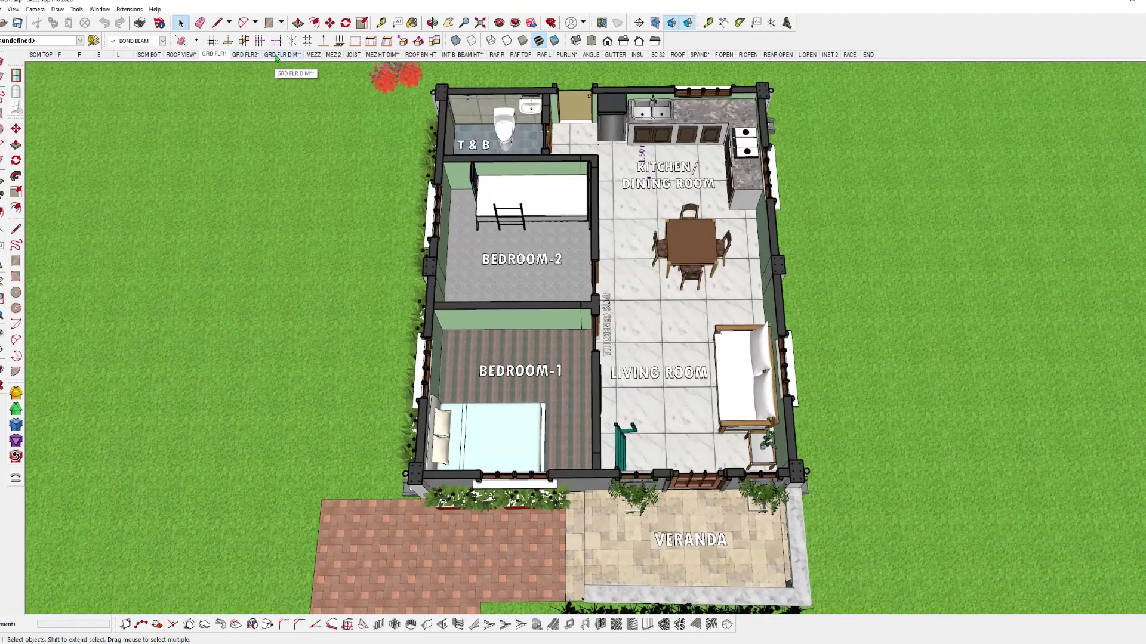
pyautogui.click(287, 55)
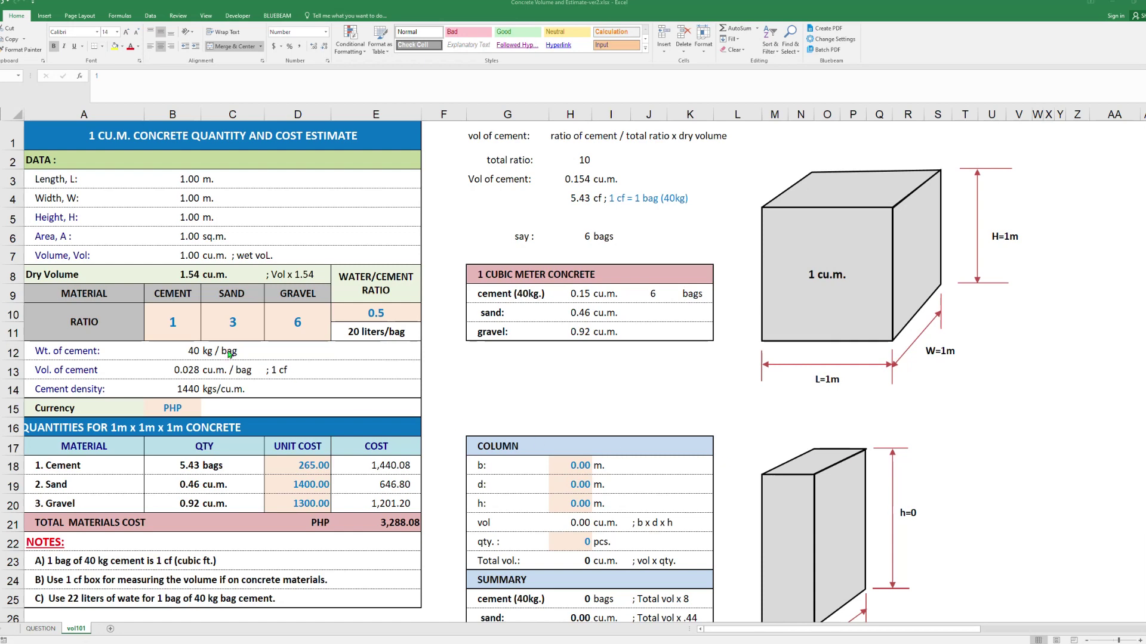
# Change the mix ratio to 1:2:3 with sand 2 and gravel 3
pyautogui.click(175, 321)
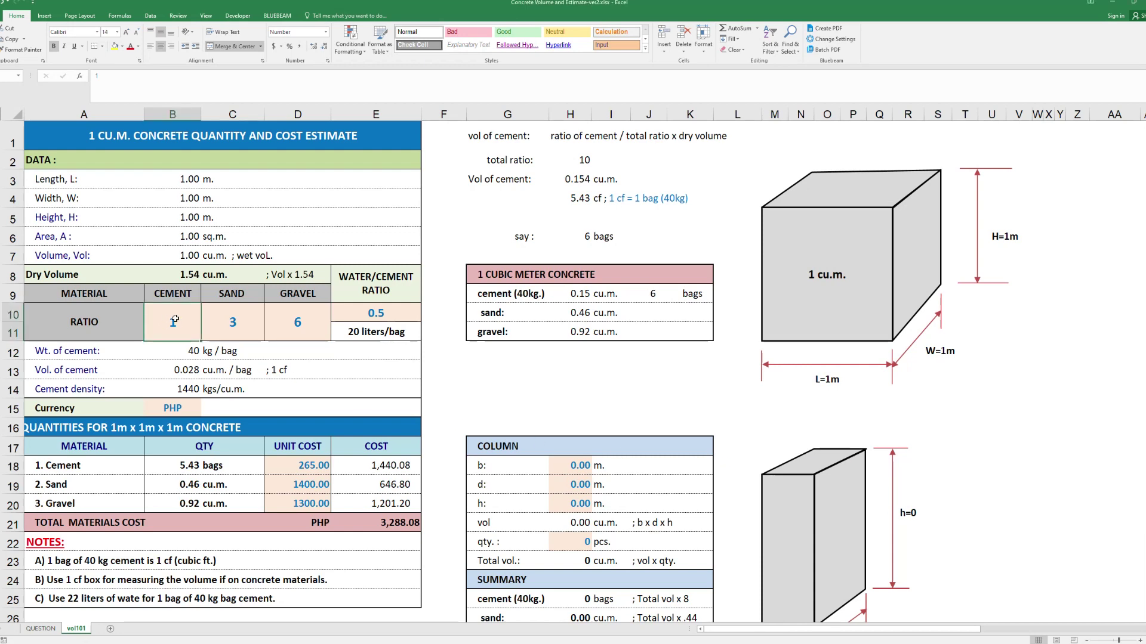
pyautogui.press('Right')
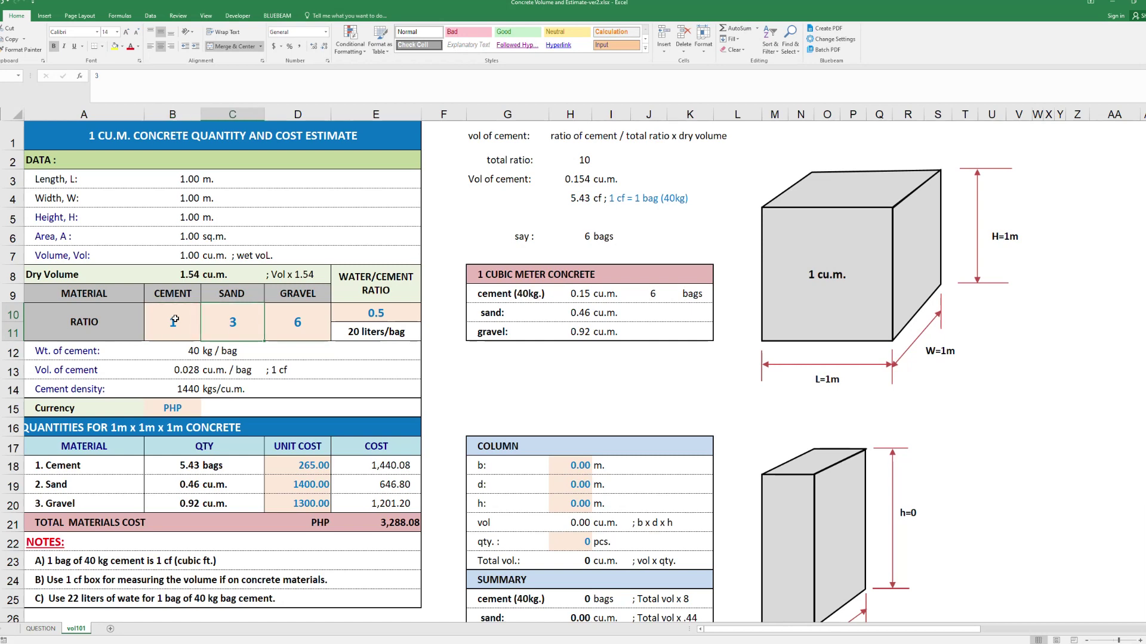
pyautogui.write('2')
pyautogui.press('Right')
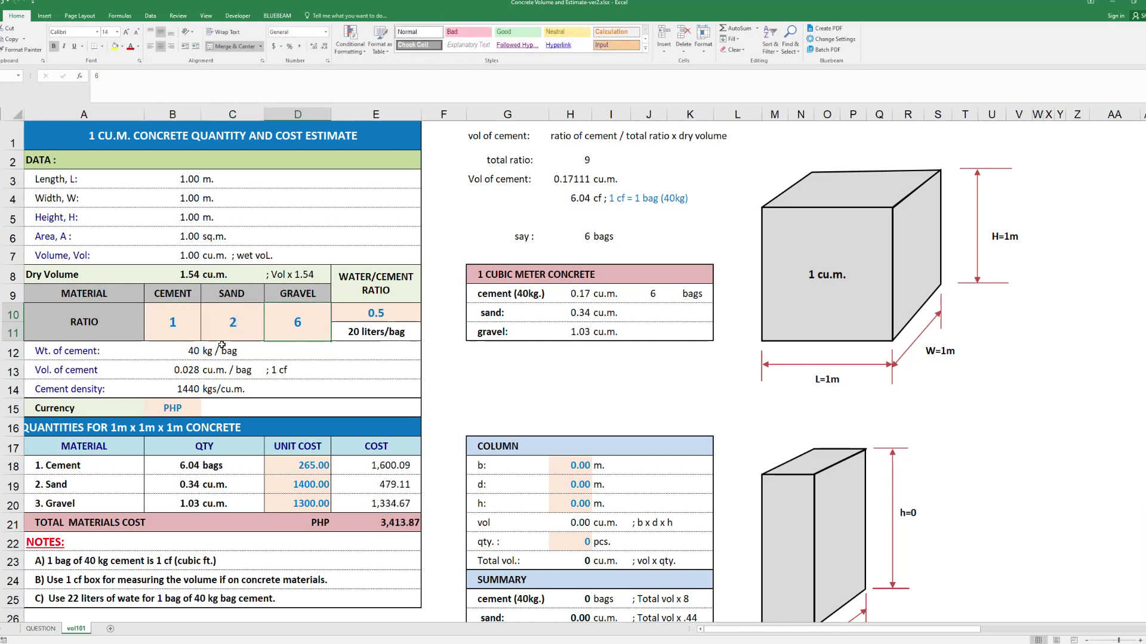
pyautogui.press('Right')
pyautogui.press('Left')
pyautogui.write('4')
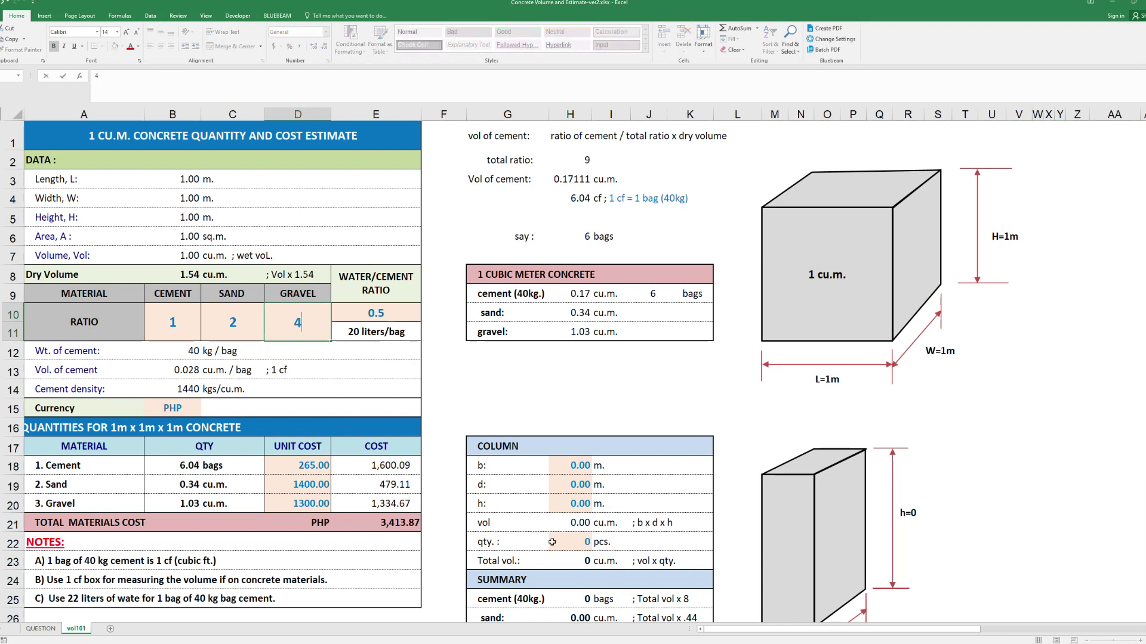
pyautogui.press('BackSpace')
pyautogui.write('3')
pyautogui.press('Return')
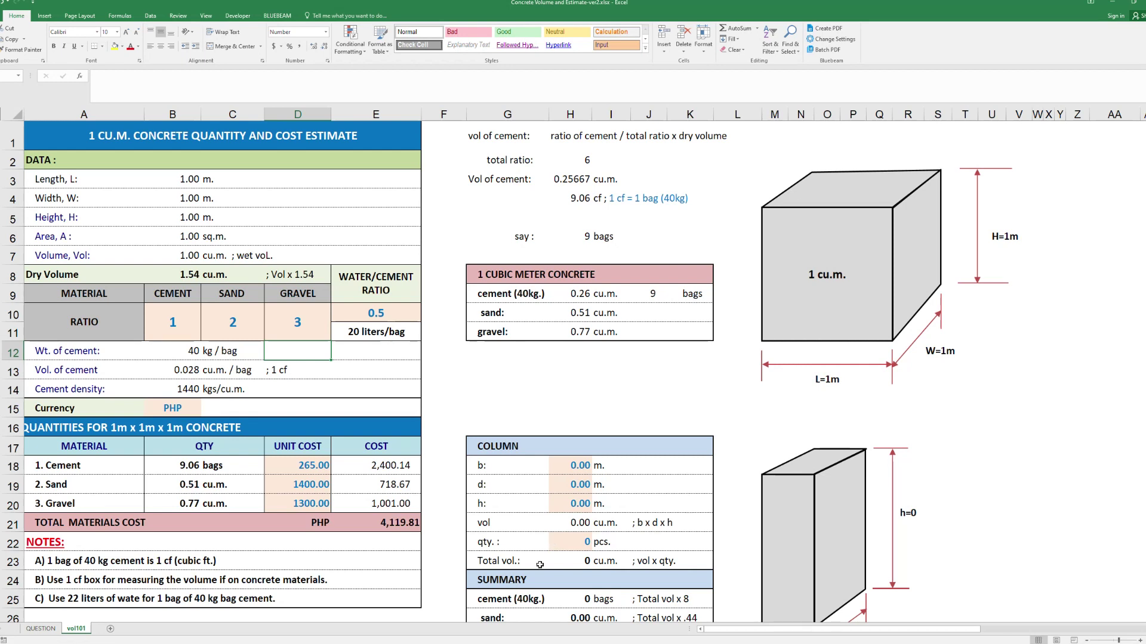
# Review the ratio cells, the water/cement ratio and the liters-per-bag formula
pyautogui.click(170, 322)
pyautogui.click(233, 324)
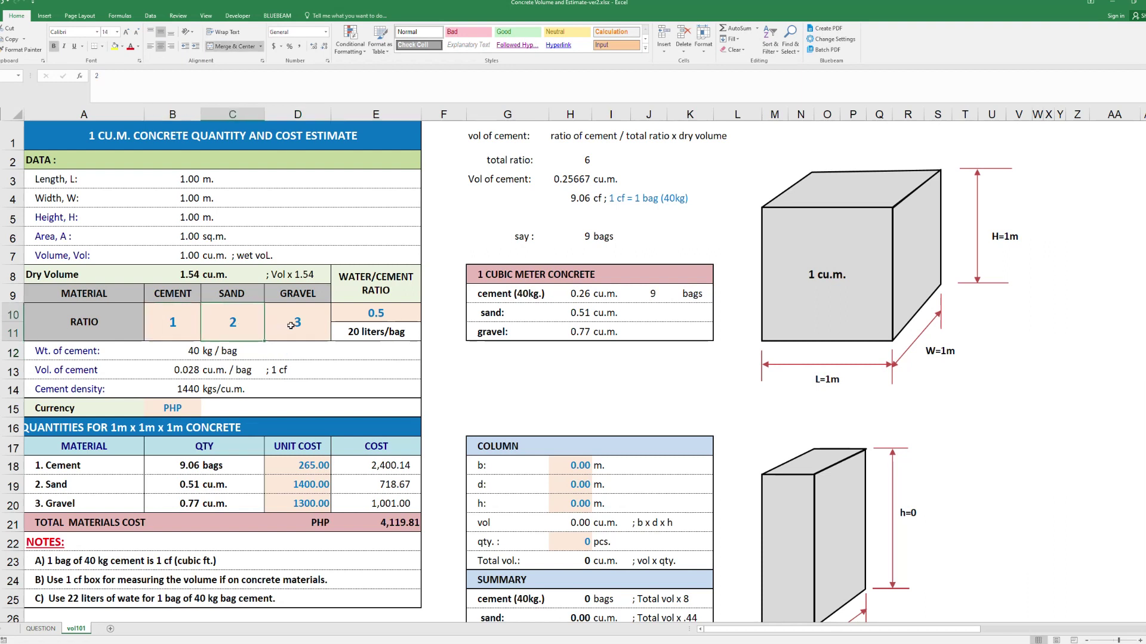
pyautogui.click(292, 325)
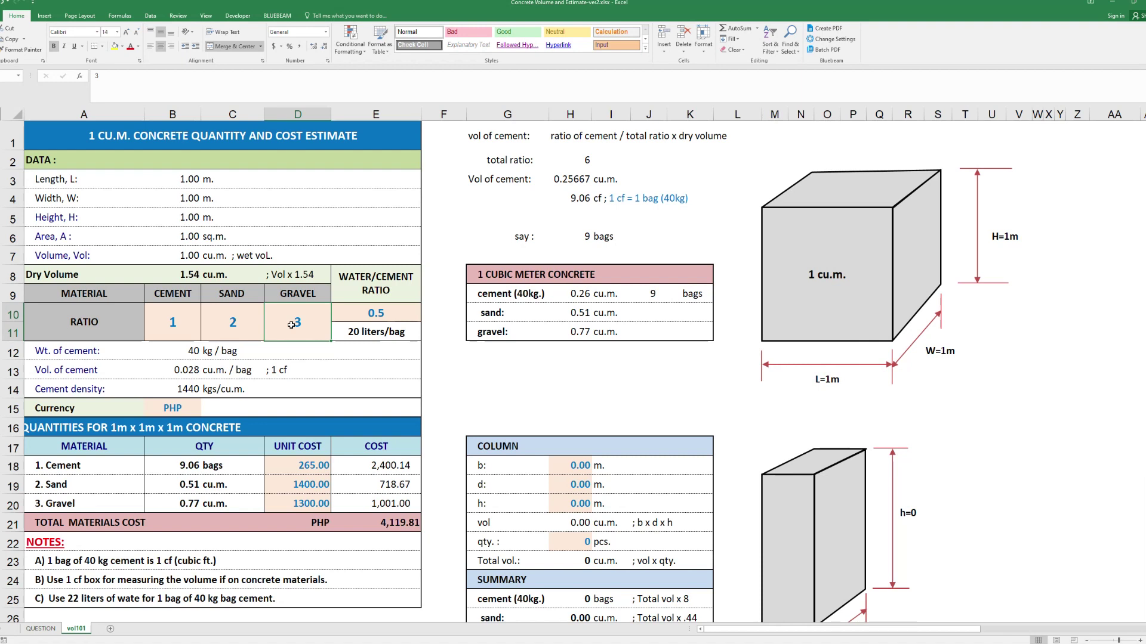
pyautogui.press('Tab')
pyautogui.press('Down')
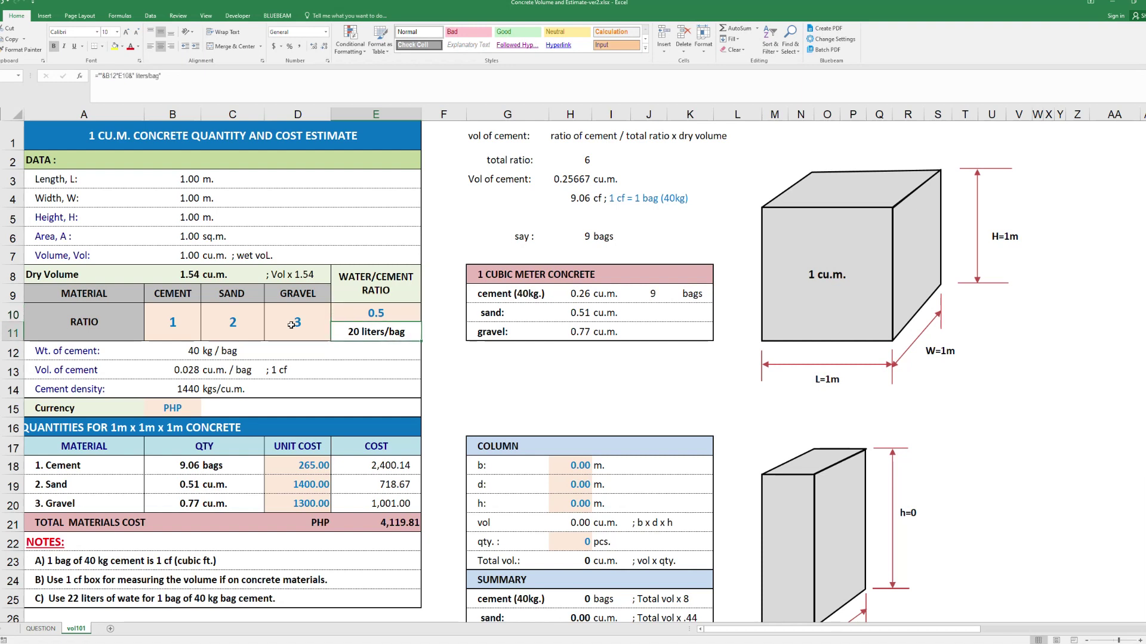
pyautogui.press('Up')
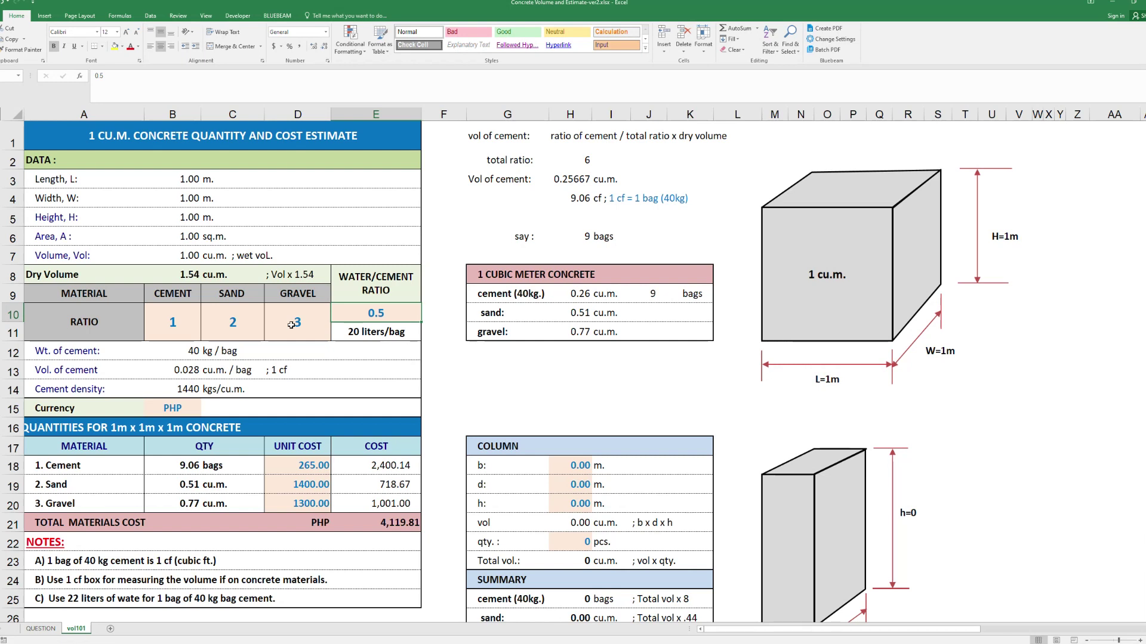
pyautogui.press('Down')
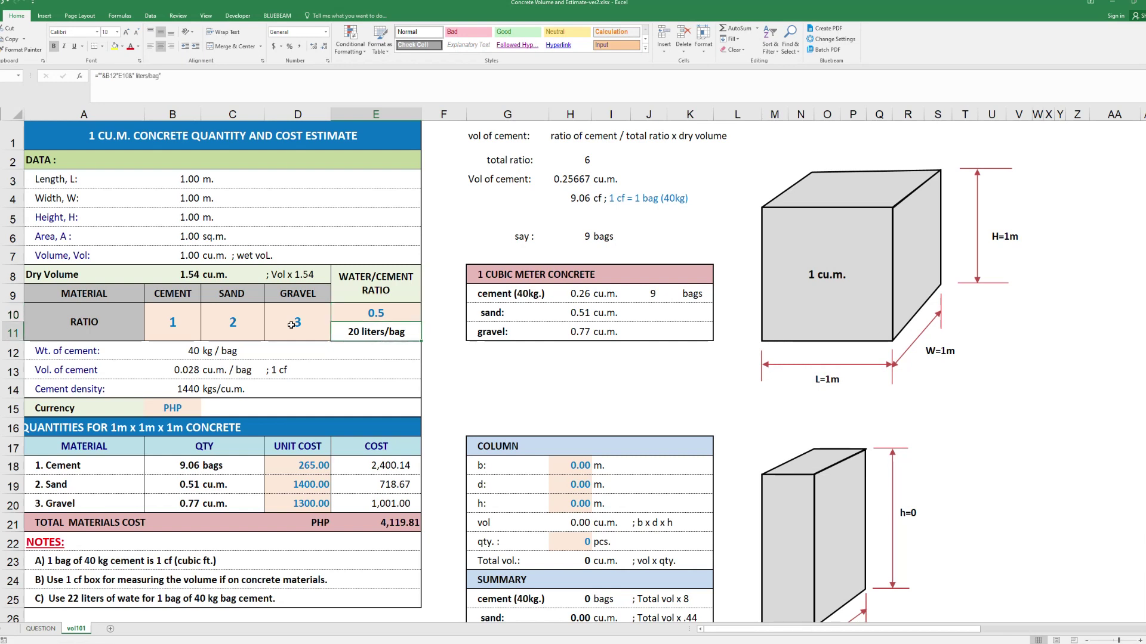
pyautogui.press('Up')
pyautogui.press('Down')
pyautogui.press('Up')
pyautogui.press('Down')
pyautogui.click(290, 324)
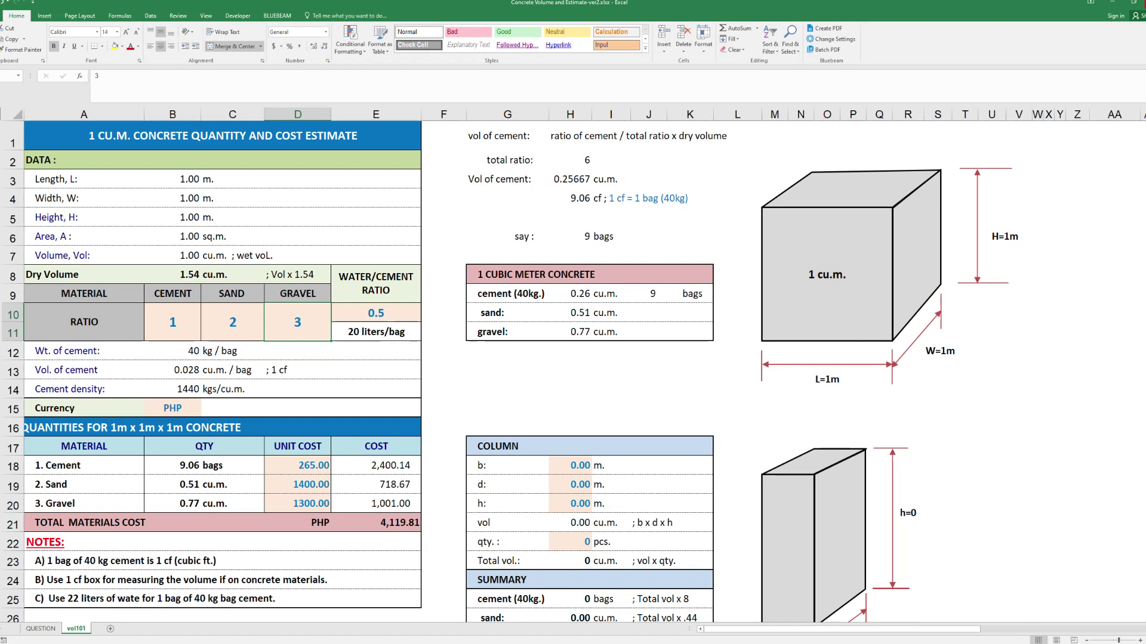
# Step through the cement, sand and gravel ratio cells of the 1:2:3 mix
pyautogui.click(233, 322)
pyautogui.click(173, 322)
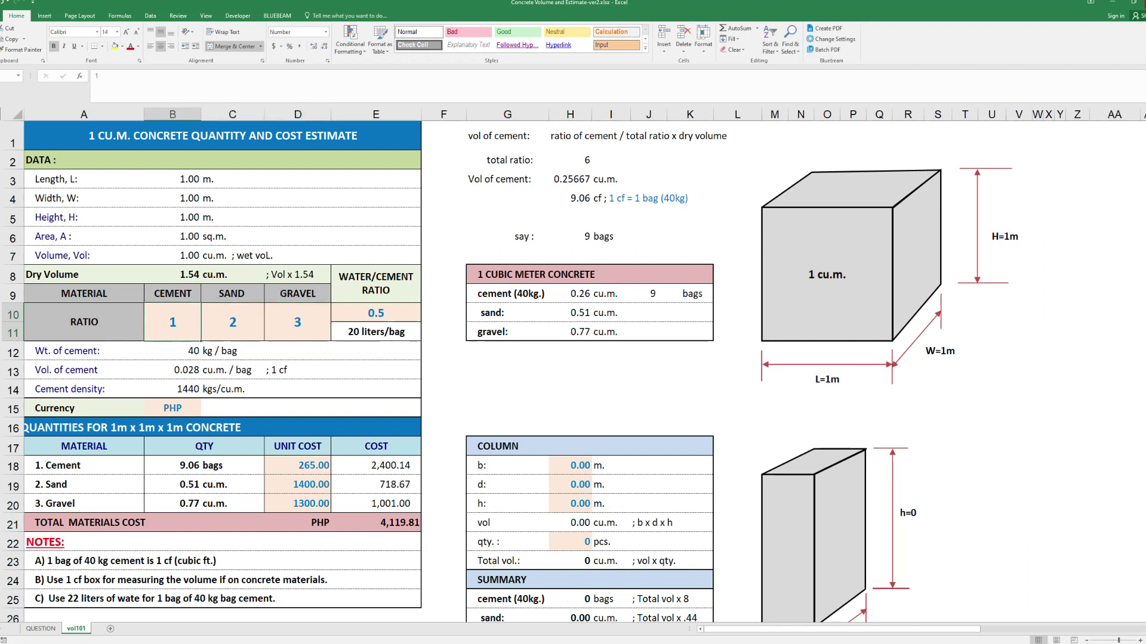
pyautogui.click(232, 322)
pyautogui.click(298, 322)
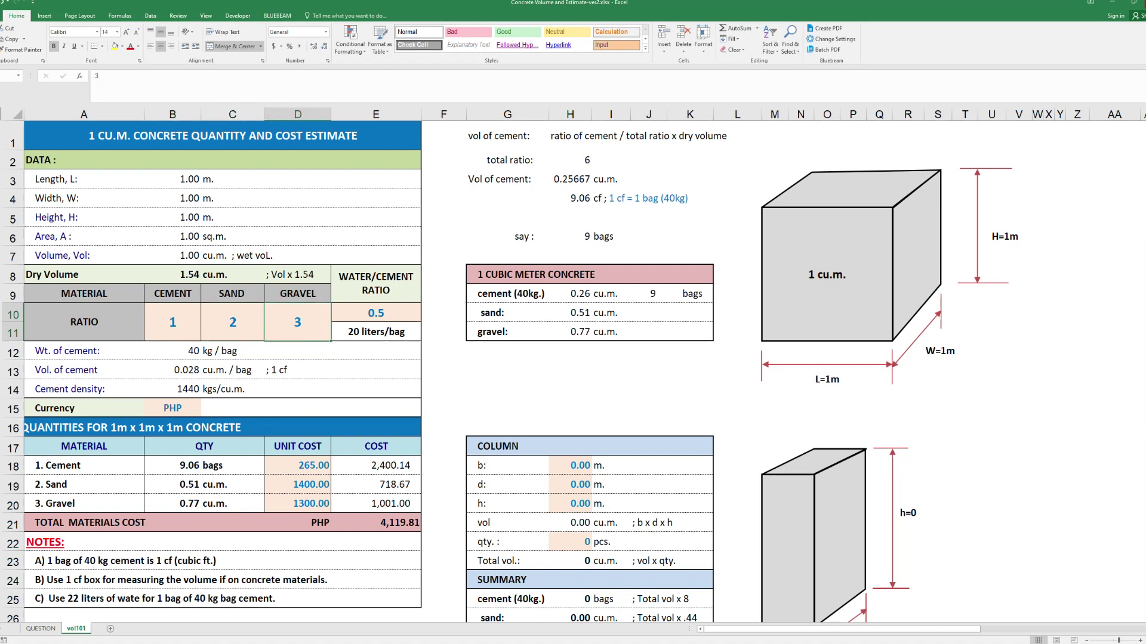
# Move down through the cement rows to the COLUMN table's b and d values, then bring SketchUp forward
pyautogui.press('Down')
pyautogui.press('Down')
pyautogui.press('Right')
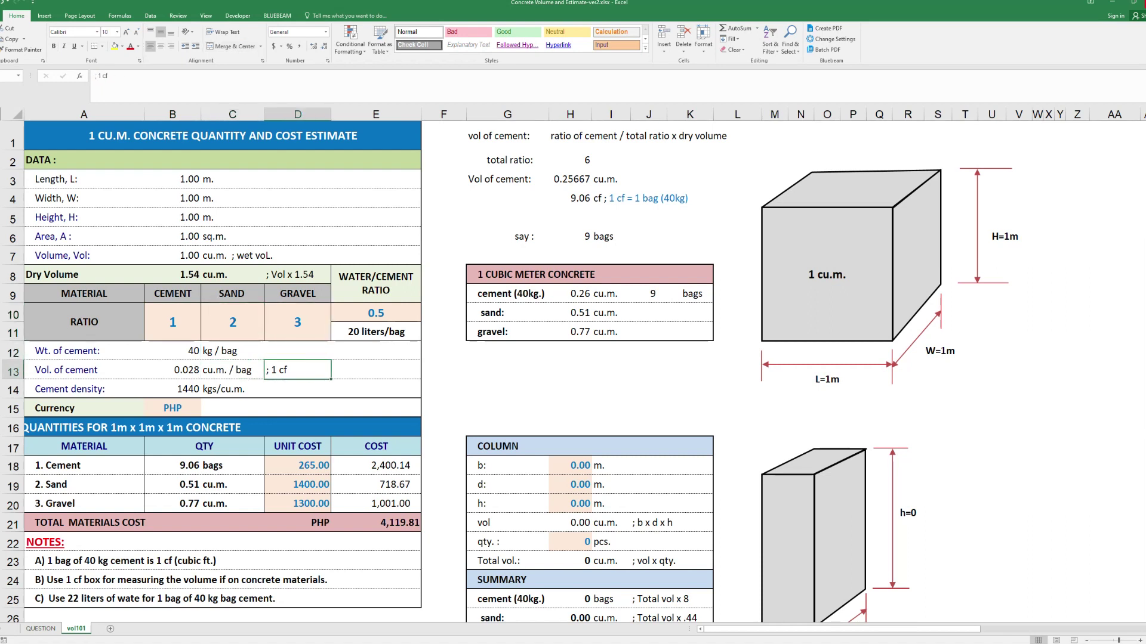
pyautogui.press('Right')
pyautogui.press('Right')
pyautogui.press('Down')
pyautogui.press('Down')
pyautogui.press('Down')
pyautogui.press('Down')
pyautogui.press('Up')
pyautogui.press('Up')
pyautogui.press('Up')
pyautogui.press('Up')
pyautogui.press('Up')
pyautogui.press('Up')
pyautogui.press('Up')
pyautogui.press('Up')
pyautogui.press('Up')
pyautogui.press('Up')
pyautogui.press('Down')
pyautogui.press('Down')
pyautogui.press('Right')
pyautogui.press('Down')
pyautogui.press('Down')
pyautogui.press('Down')
pyautogui.press('Down')
pyautogui.press('Down')
pyautogui.press('Down')
pyautogui.press('Down')
pyautogui.press('Down')
pyautogui.press('Down')
pyautogui.press('Down')
pyautogui.press('Down')
pyautogui.press('Down')
pyautogui.press('Up')
pyautogui.press('Up')
pyautogui.press('Up')
pyautogui.press('Up')
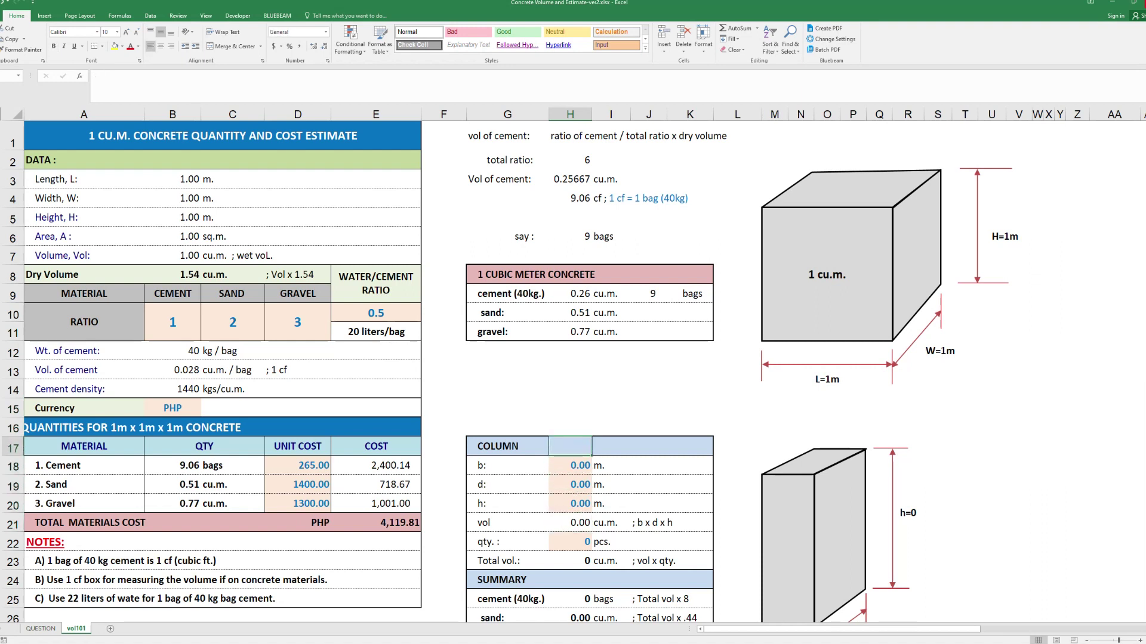
pyautogui.press('Down')
pyautogui.press('Down')
pyautogui.press('Down')
pyautogui.press('Down')
pyautogui.press('Up')
pyautogui.press('Up')
pyautogui.press('Up')
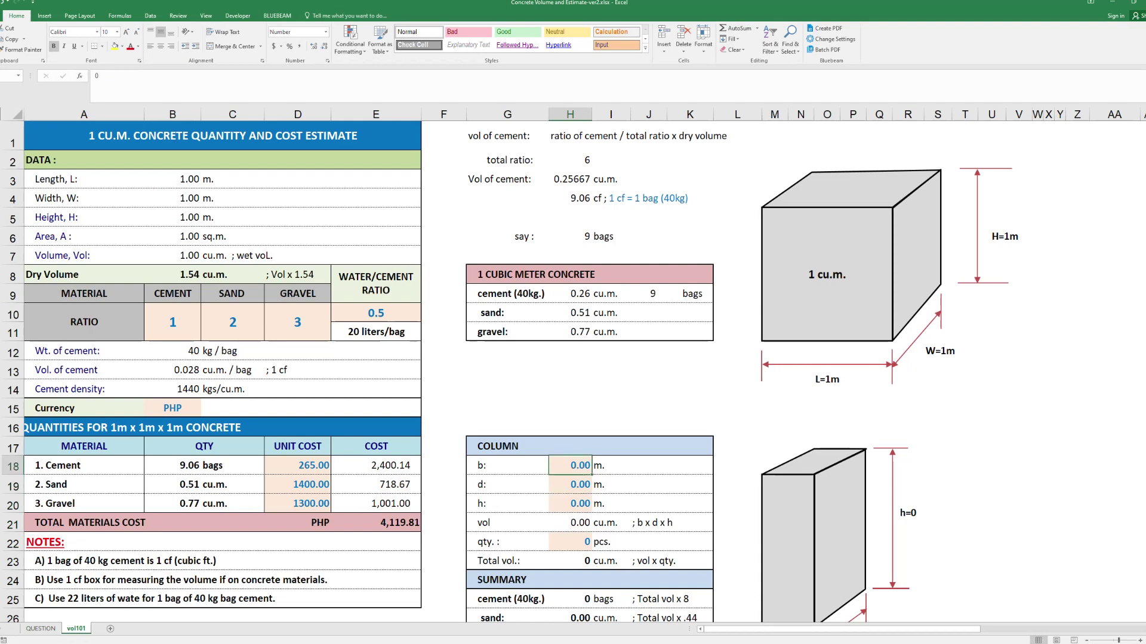
pyautogui.hotkey('alt', 'Tab')
# Set the column quantity to 6 pieces
pyautogui.click(570, 540)
pyautogui.write('6')
pyautogui.press('Return')
pyautogui.press('Up')
pyautogui.press('Up')
pyautogui.press('Up')
pyautogui.press('Up')
pyautogui.press('Up')
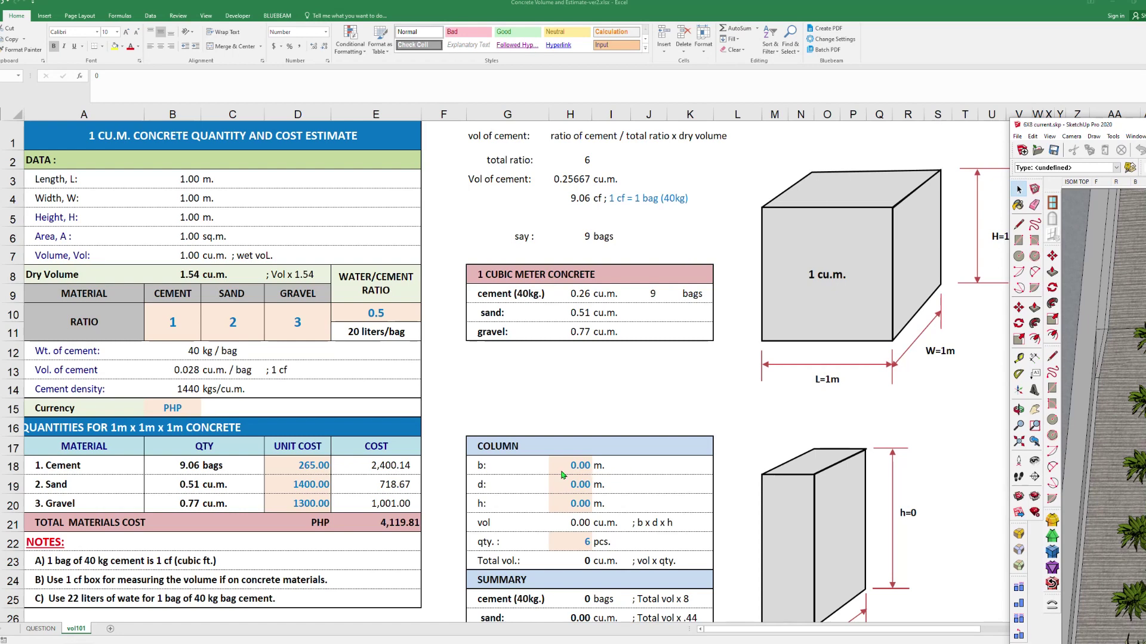
# Enter column depth 0.4, width 0.20 and height 3 m
pyautogui.click(570, 474)
pyautogui.click(588, 488)
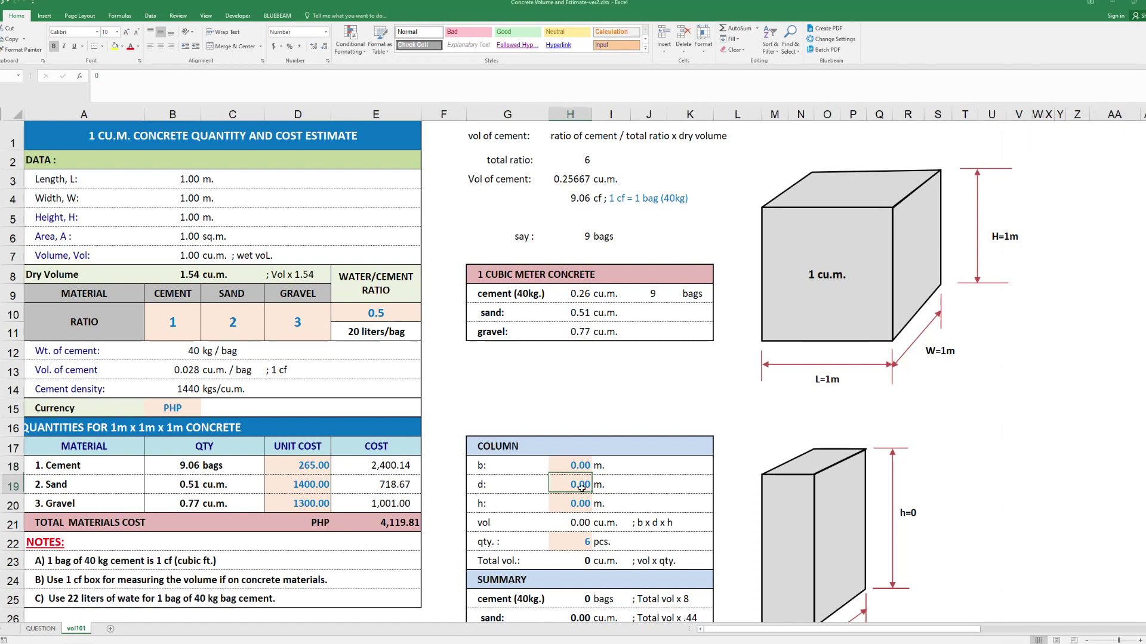
pyautogui.write('0.4')
pyautogui.press('Return')
pyautogui.press('Up')
pyautogui.press('Up')
pyautogui.click(569, 485)
pyautogui.click(570, 465)
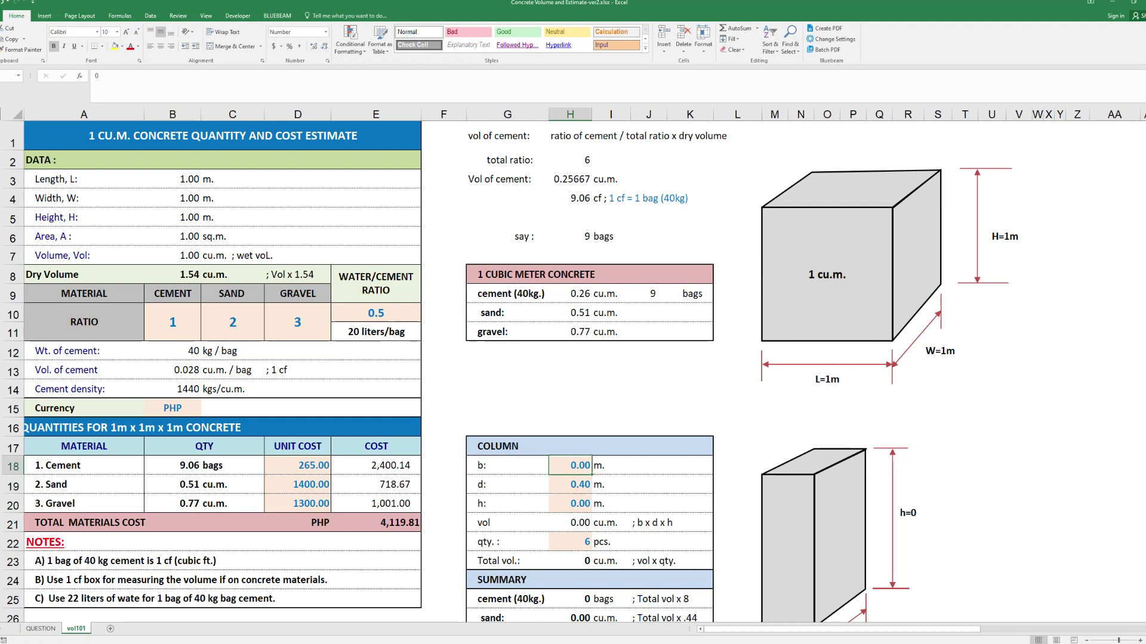
pyautogui.write('.2')
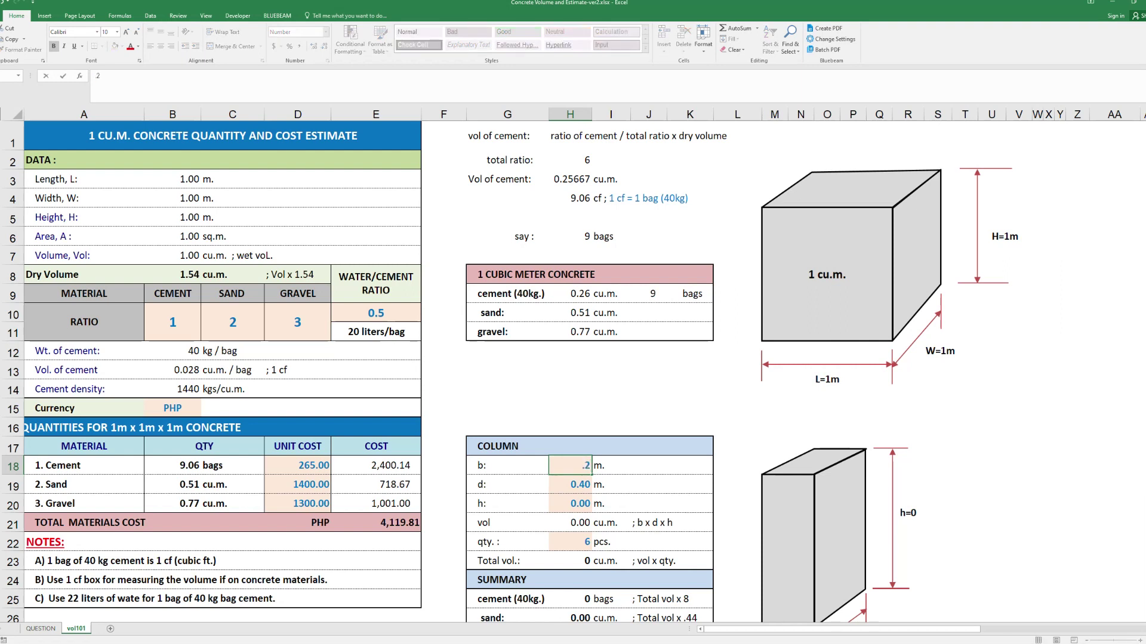
pyautogui.press('Return')
pyautogui.press('Return')
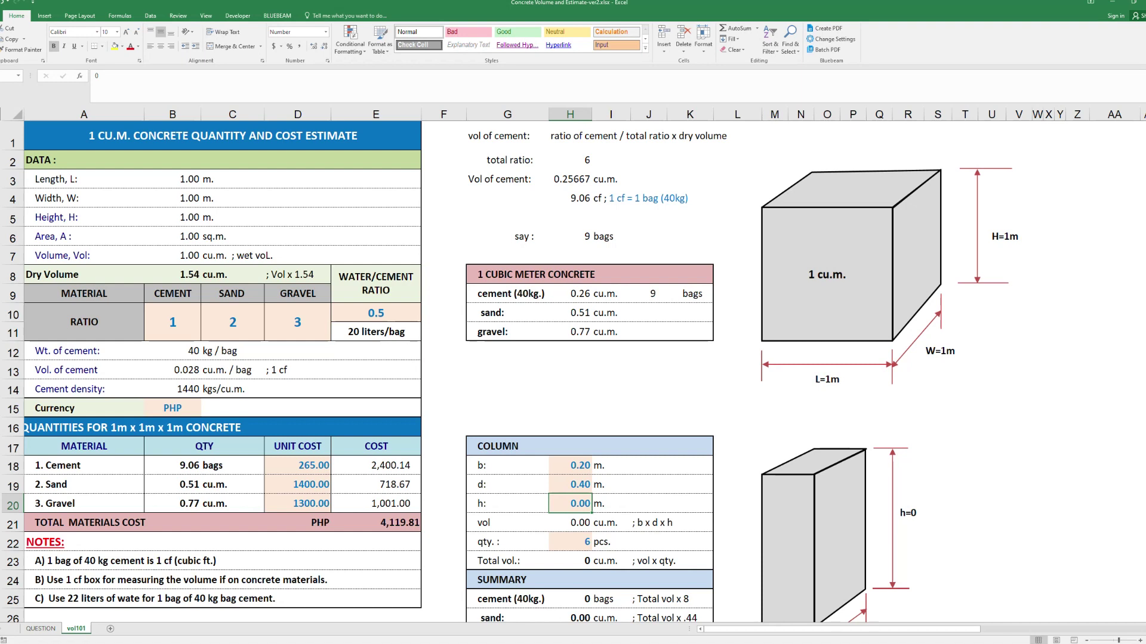
pyautogui.write('3')
pyautogui.press('Return')
pyautogui.press('Return')
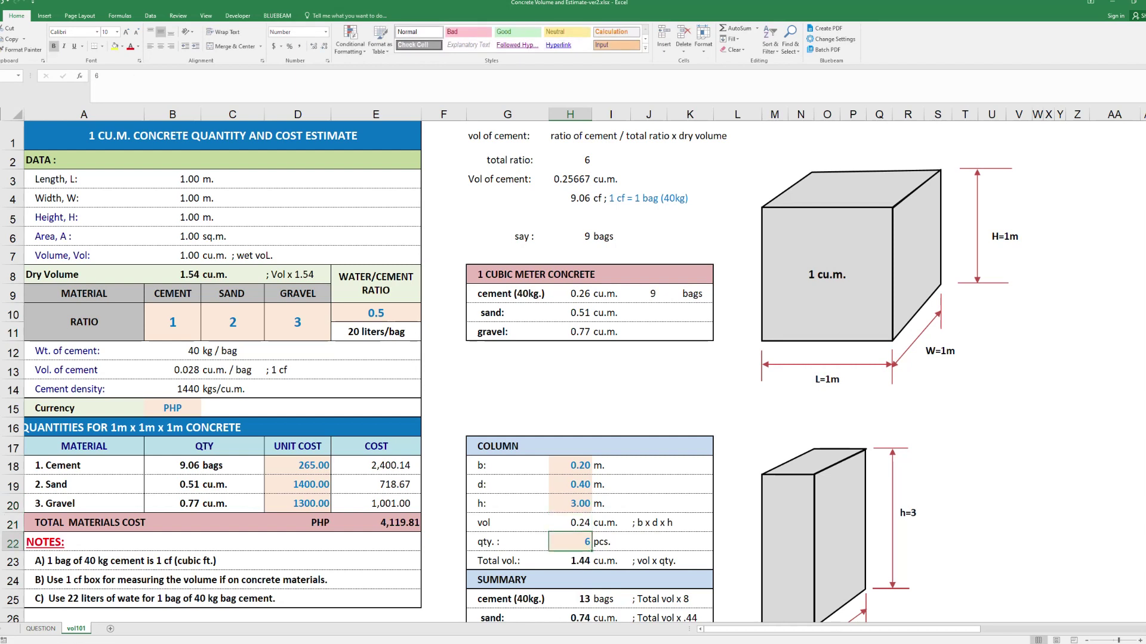
# Check the column quantity of 6 and the 1.44 cu.m. total volume in H23
pyautogui.press('Down')
pyautogui.press('Down')
pyautogui.press('Up')
pyautogui.press('Up')
pyautogui.press('Down')
pyautogui.click(570, 542)
pyautogui.click(570, 561)
pyautogui.press('Down')
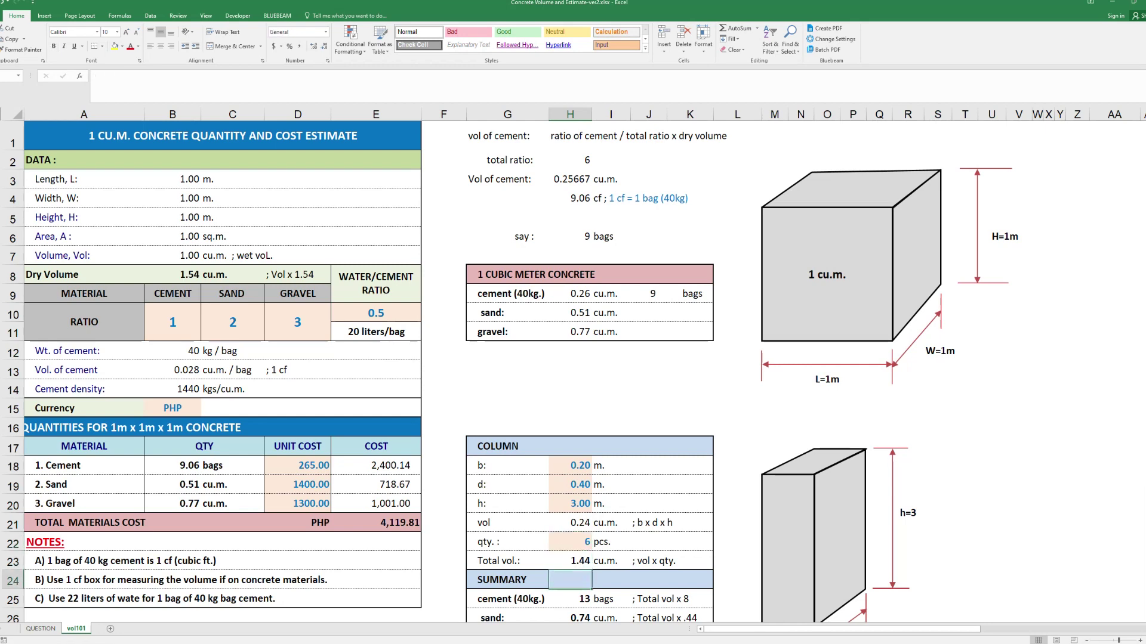
pyautogui.press('Down')
pyautogui.press('Down')
pyautogui.press('Down')
pyautogui.press('Down')
pyautogui.press('Down')
pyautogui.press('Up')
pyautogui.press('Up')
pyautogui.press('Up')
pyautogui.press('Up')
pyautogui.press('Up')
pyautogui.press('Up')
pyautogui.press('Up')
pyautogui.press('Down')
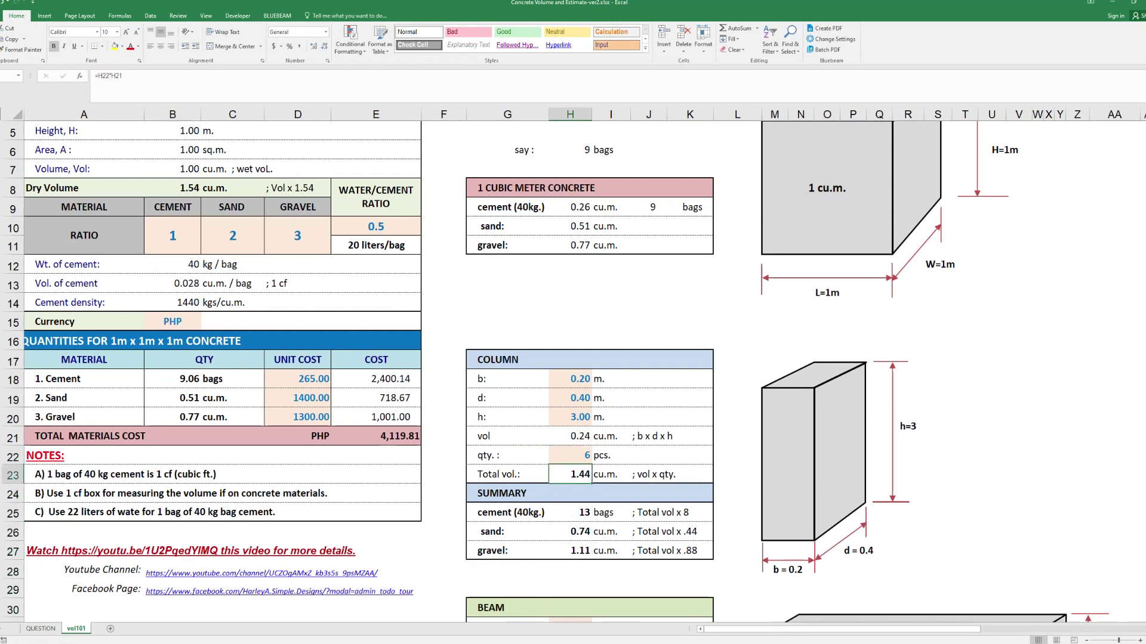
pyautogui.press('Right')
pyautogui.press('Right')
pyautogui.press('Left')
pyautogui.press('Left')
pyautogui.press('Up')
pyautogui.press('Up')
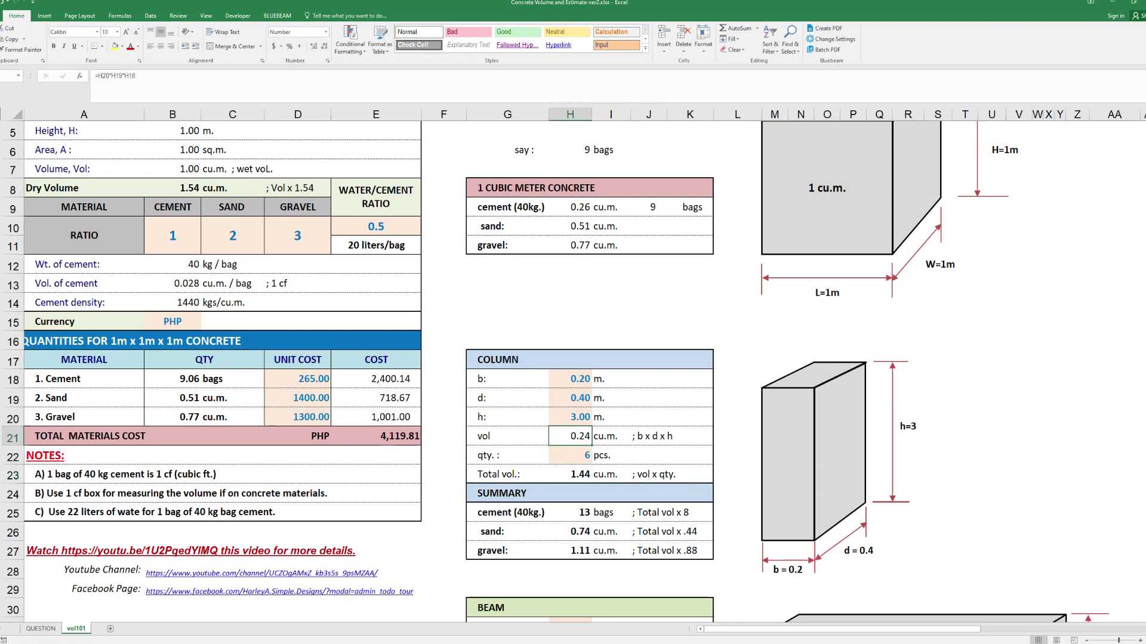
pyautogui.press('Down')
pyautogui.press('Down')
pyautogui.press('Down')
pyautogui.press('Down')
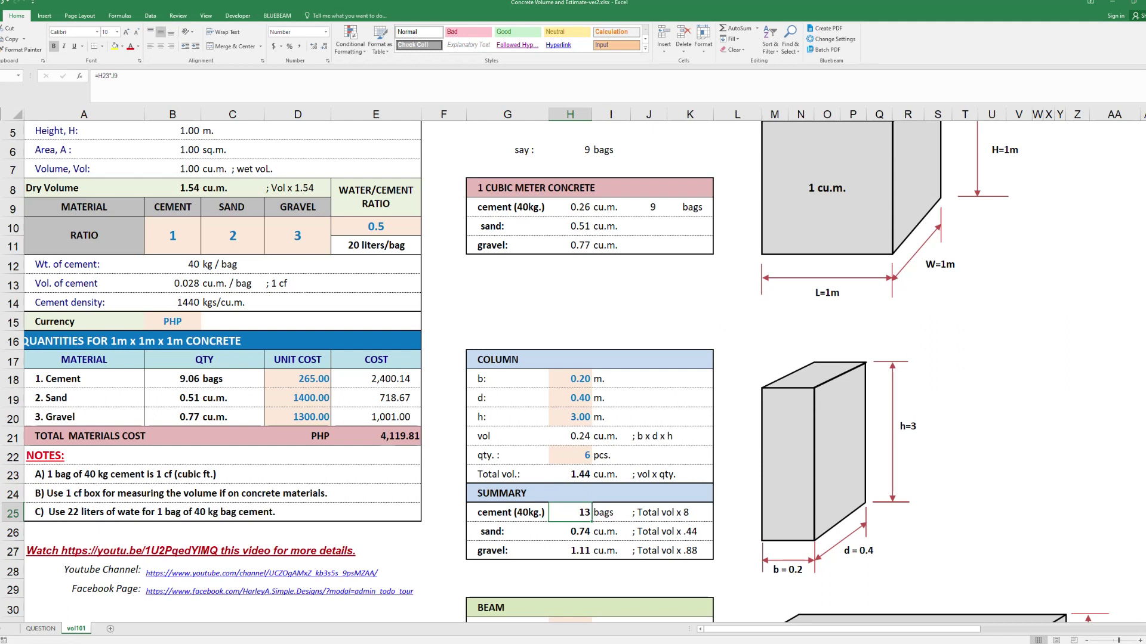
pyautogui.press('Down')
pyautogui.press('Up')
pyautogui.press('Down')
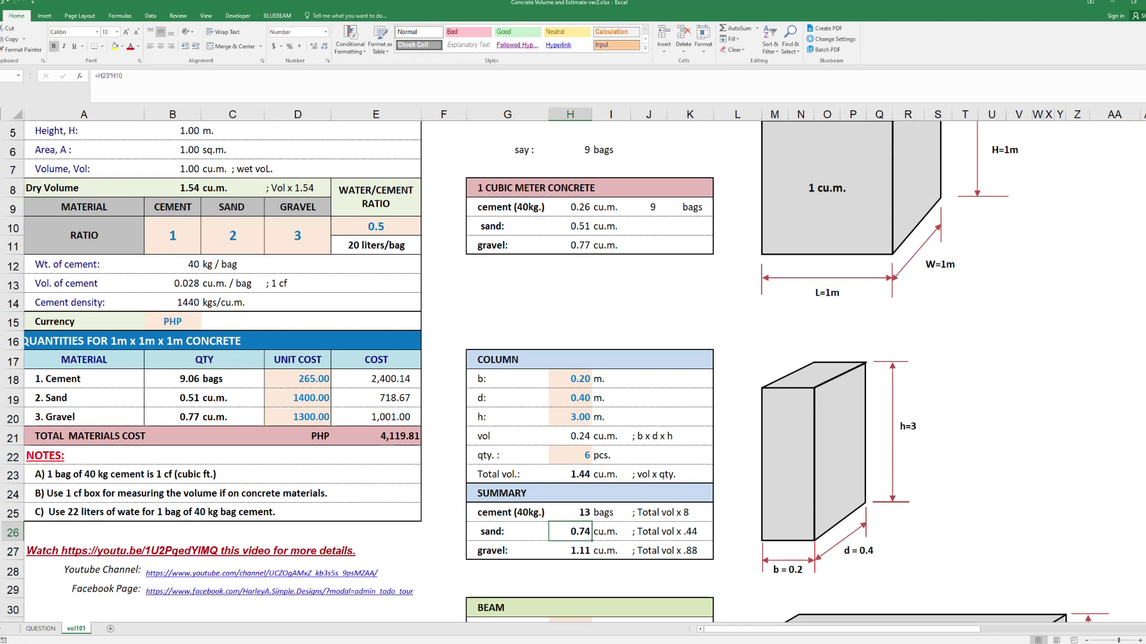
pyautogui.press('Down')
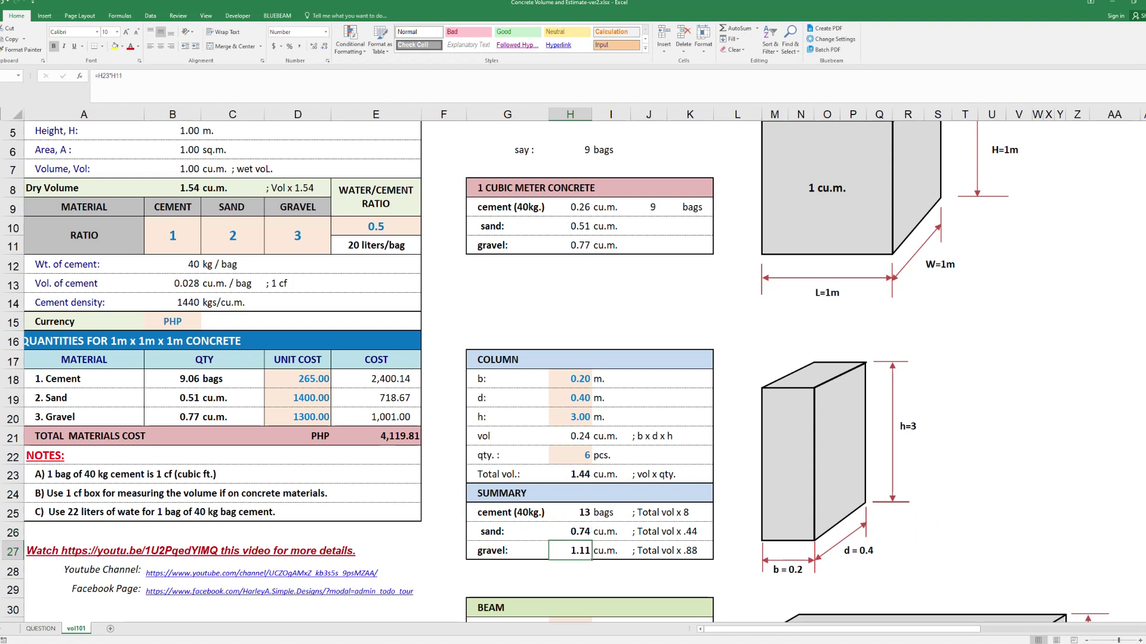
pyautogui.press('Down')
pyautogui.press('Up')
pyautogui.press('Up')
pyautogui.press('Down')
pyautogui.press('Down')
pyautogui.press('Up')
pyautogui.press('Up')
pyautogui.press('Down')
pyautogui.press('Down')
pyautogui.press('Up')
pyautogui.press('Up')
pyautogui.press('Up')
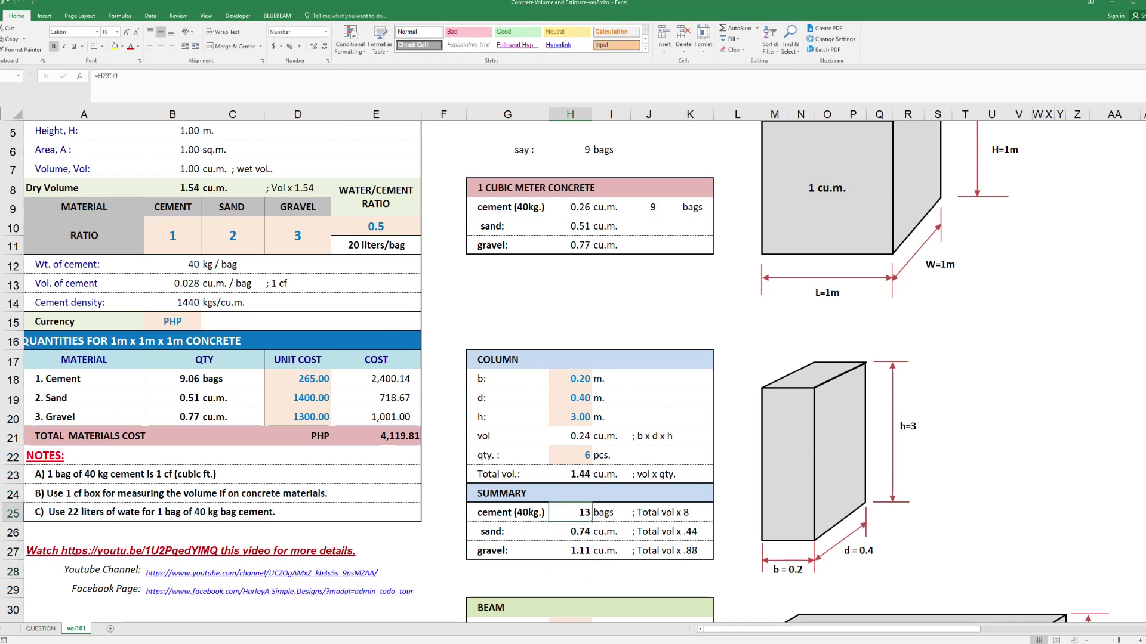
pyautogui.press('Down')
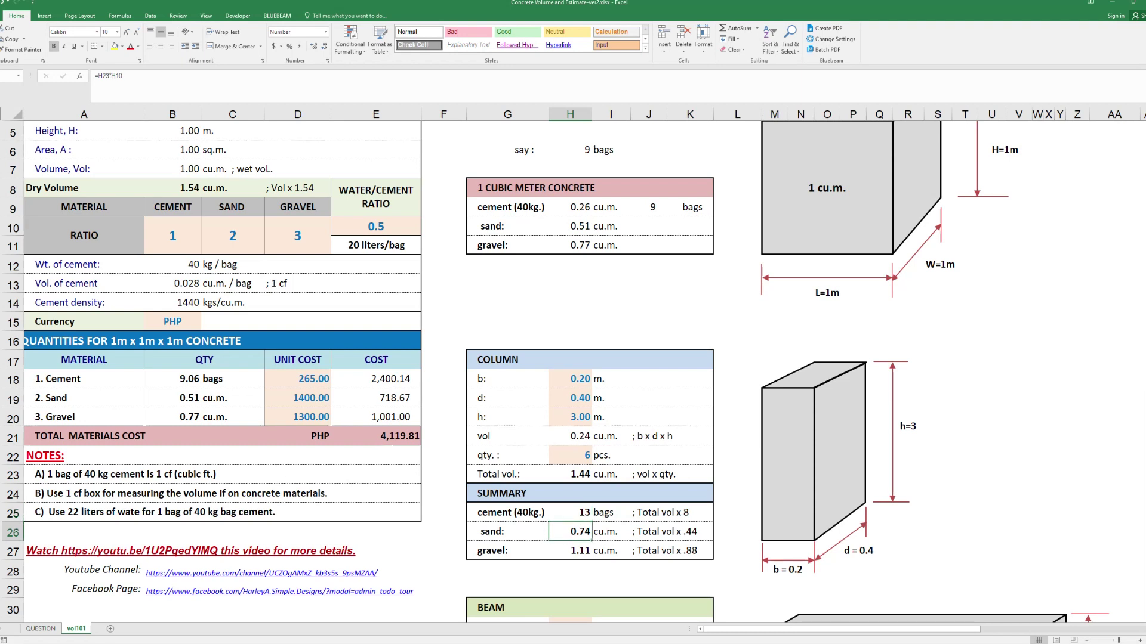
pyautogui.press('Down')
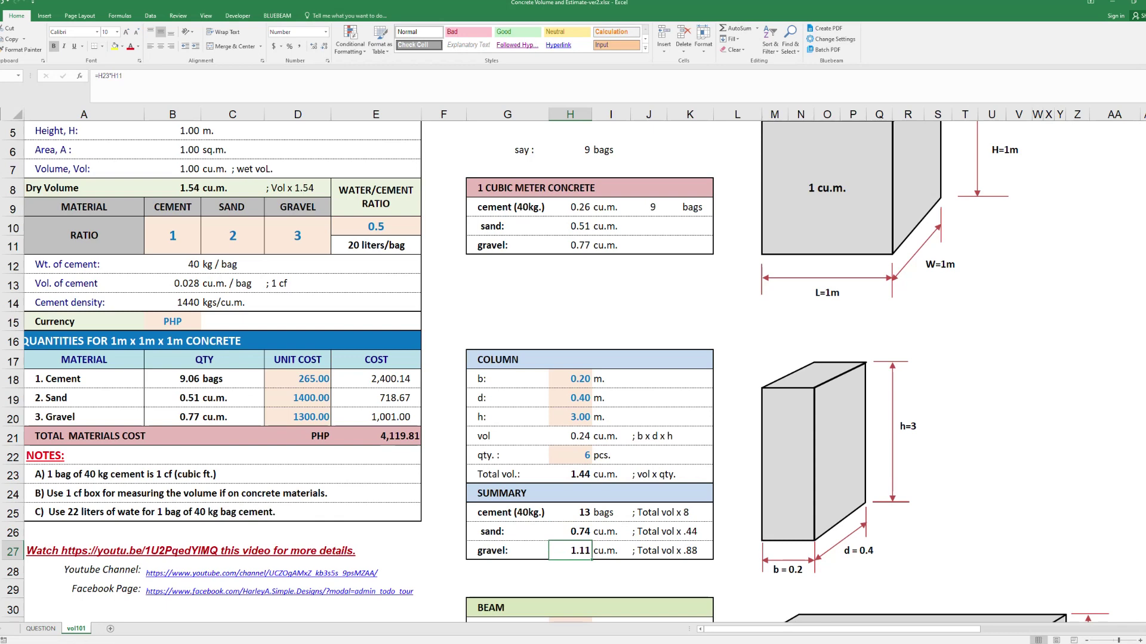
pyautogui.press('Down')
pyautogui.press('Down')
pyautogui.press('Down')
pyautogui.press('Down')
pyautogui.press('Down')
pyautogui.press('Down')
pyautogui.press('Down')
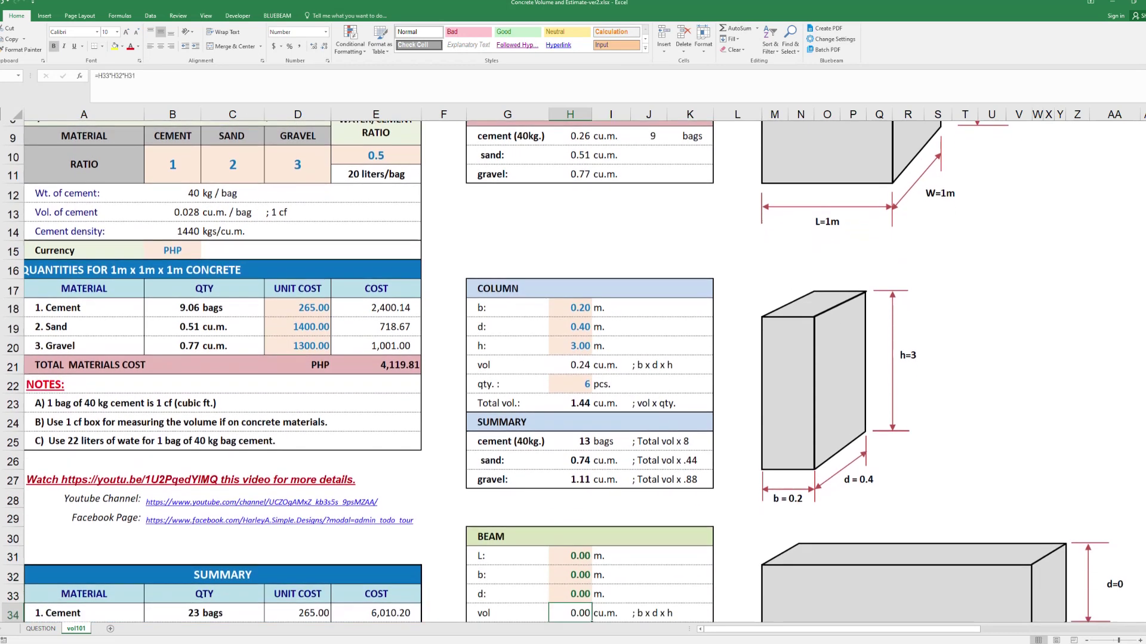
pyautogui.press('Down')
pyautogui.press('Down')
pyautogui.press('Up')
pyautogui.press('Up')
pyautogui.press('Up')
pyautogui.press('Up')
pyautogui.press('Up')
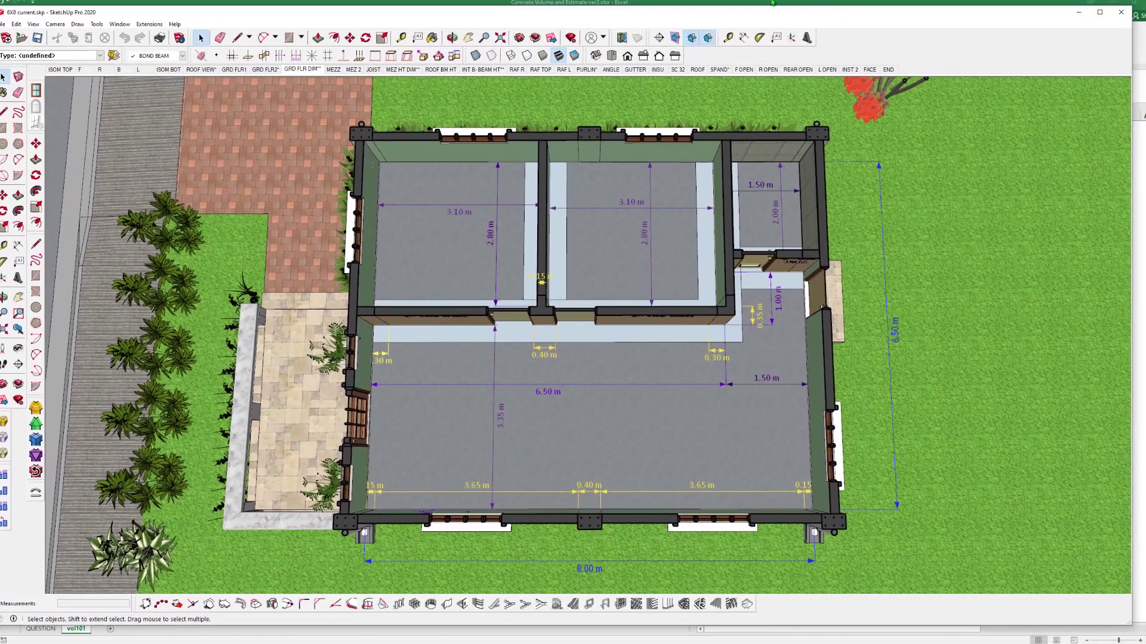
pyautogui.moveTo(834, 12); pyautogui.dragTo(1145, 18)
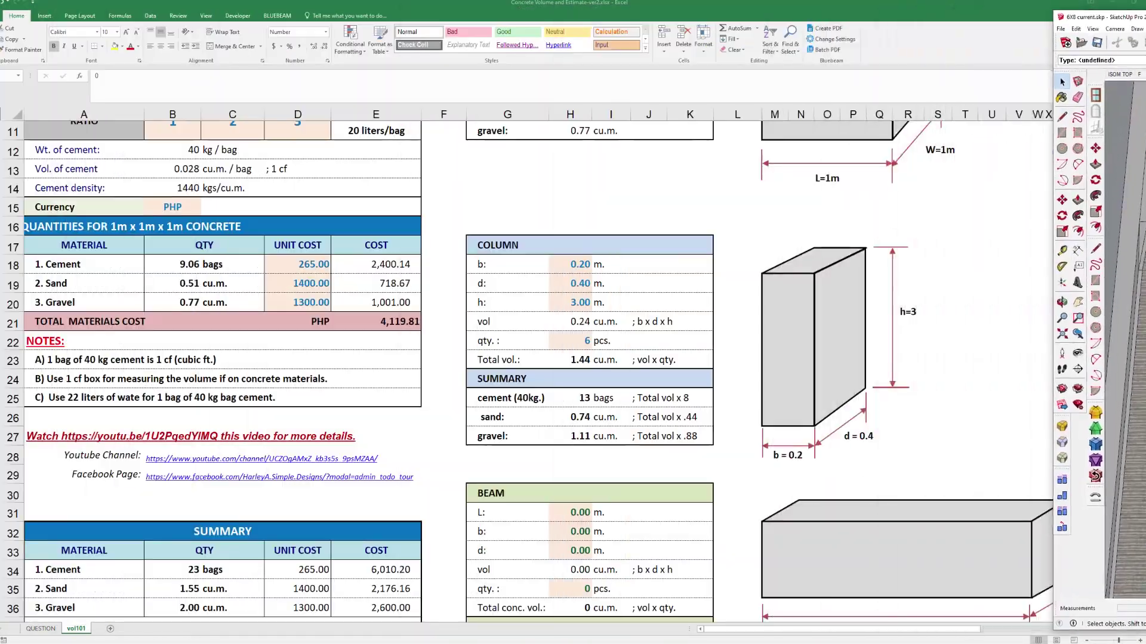
pyautogui.click(564, 510)
pyautogui.write('=')
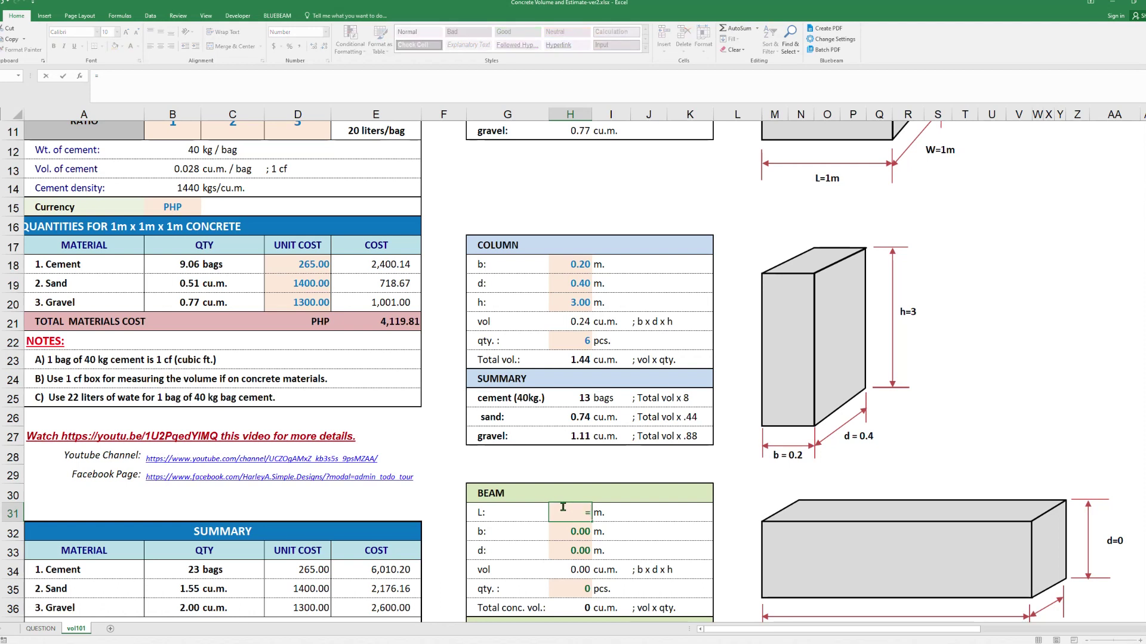
pyautogui.write('8+8+6.5+')
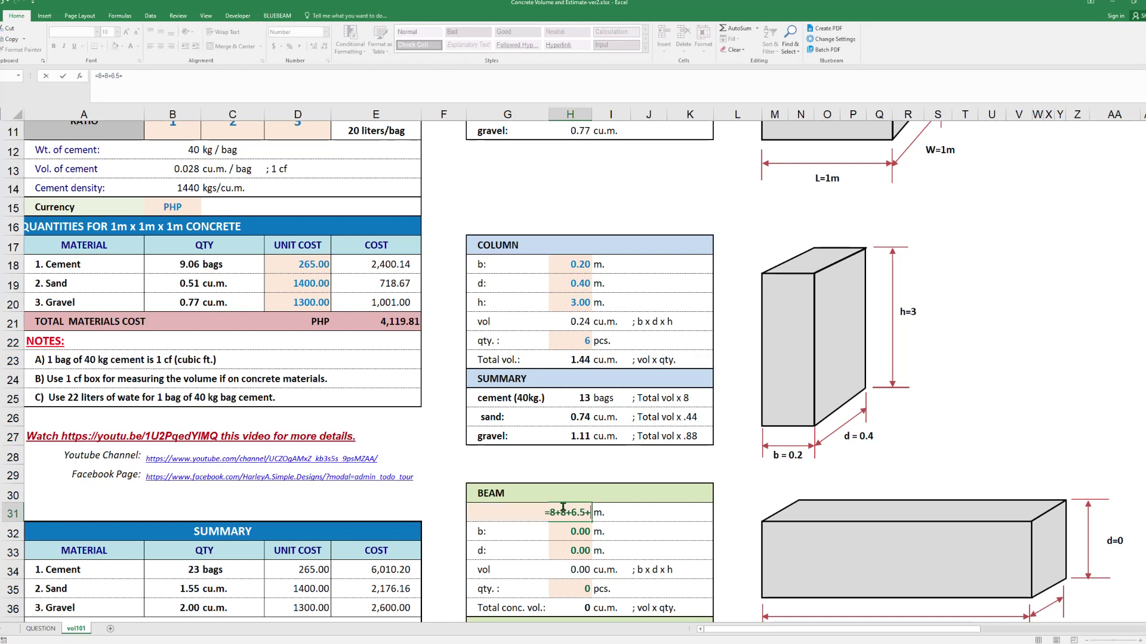
pyautogui.write('6.5')
# Enter beam length 29, width 0.2, depth 0.4 and quantity 1, giving 2.32 cu.m
pyautogui.press('Return')
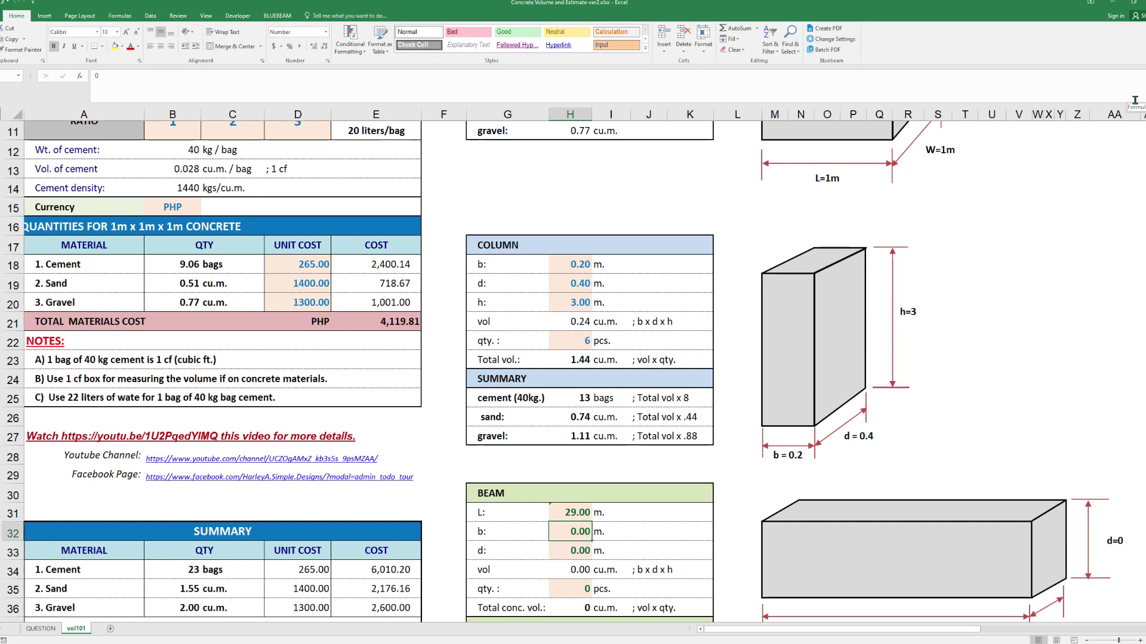
pyautogui.write('0.2')
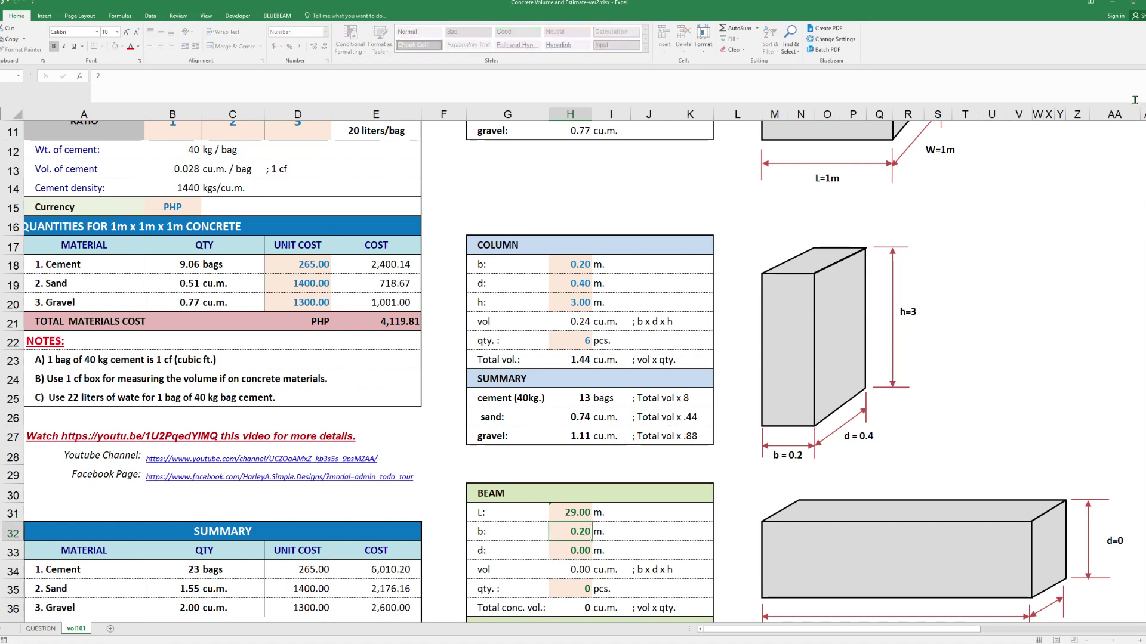
pyautogui.press('Return')
pyautogui.write('.')
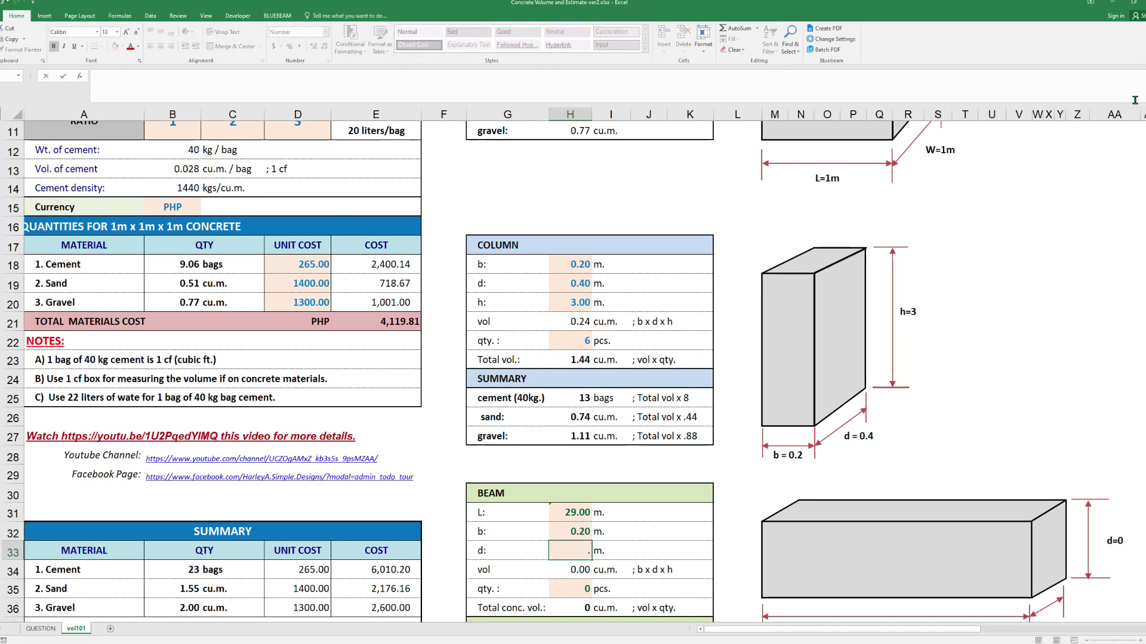
pyautogui.write('4')
pyautogui.press('Return')
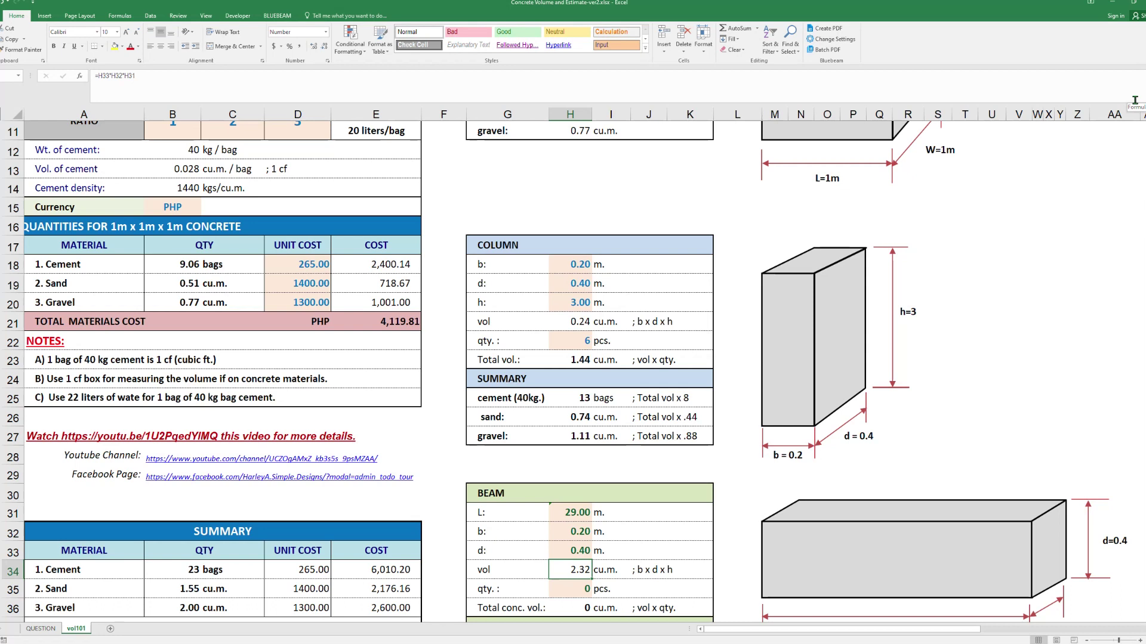
pyautogui.press('Return')
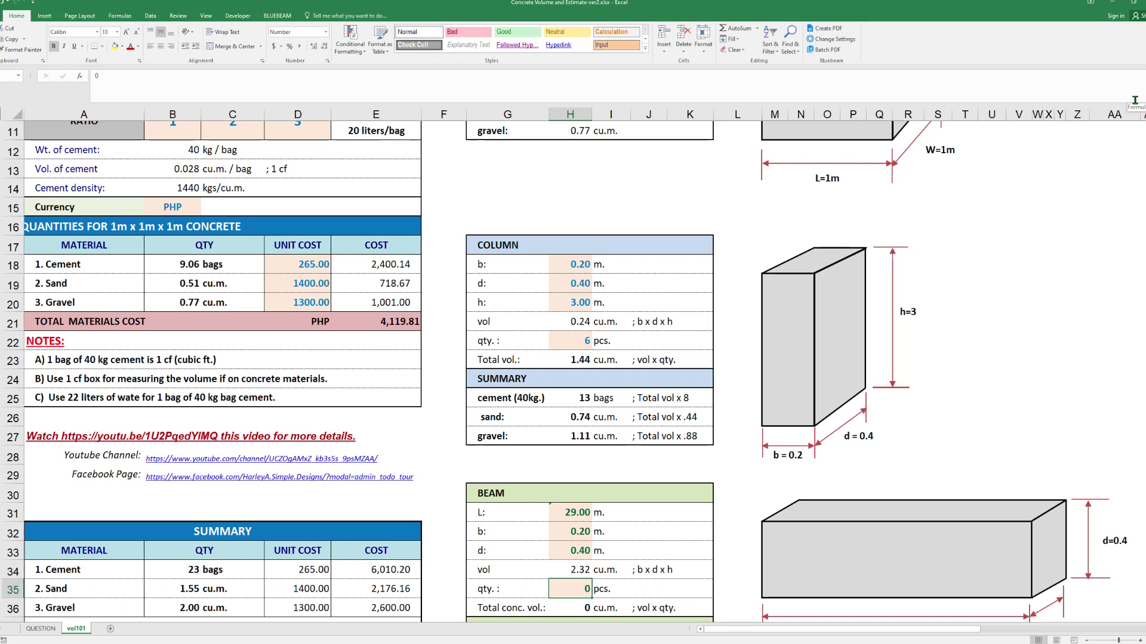
pyautogui.press('BackSpace')
pyautogui.write('1')
pyautogui.press('Return')
pyautogui.press('Up')
pyautogui.press('Down')
# Look through the beam summary results down to the footing table
pyautogui.press('Down')
pyautogui.press('Down')
pyautogui.press('Down')
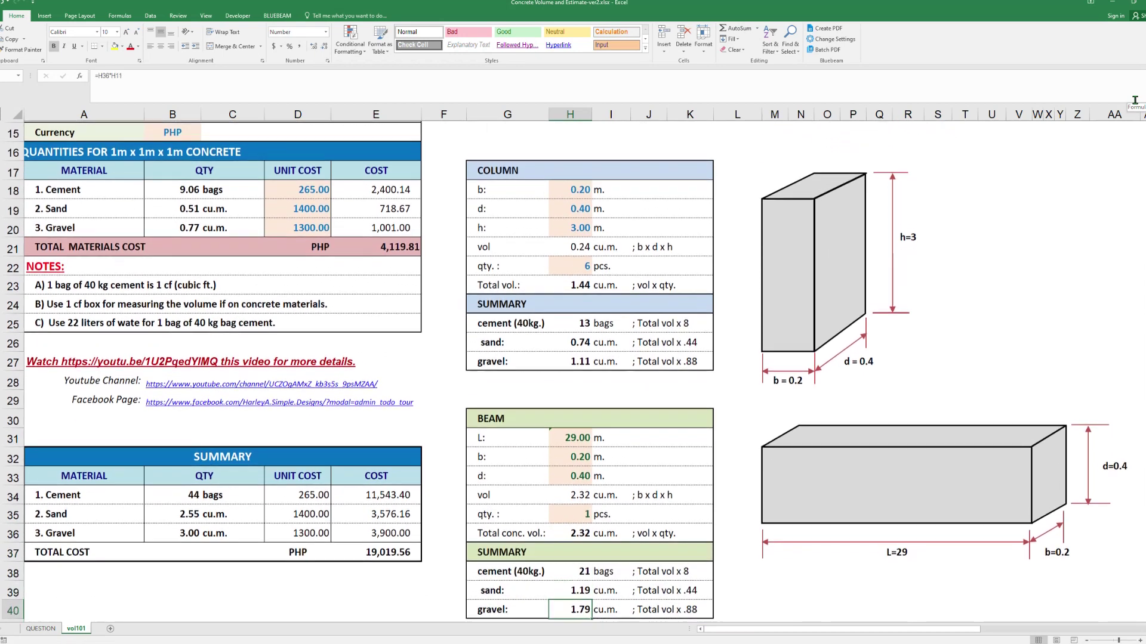
pyautogui.press('Down')
pyautogui.press('Up')
pyautogui.press('Up')
pyautogui.press('Up')
pyautogui.press('Down')
pyautogui.press('Down')
pyautogui.press('Down')
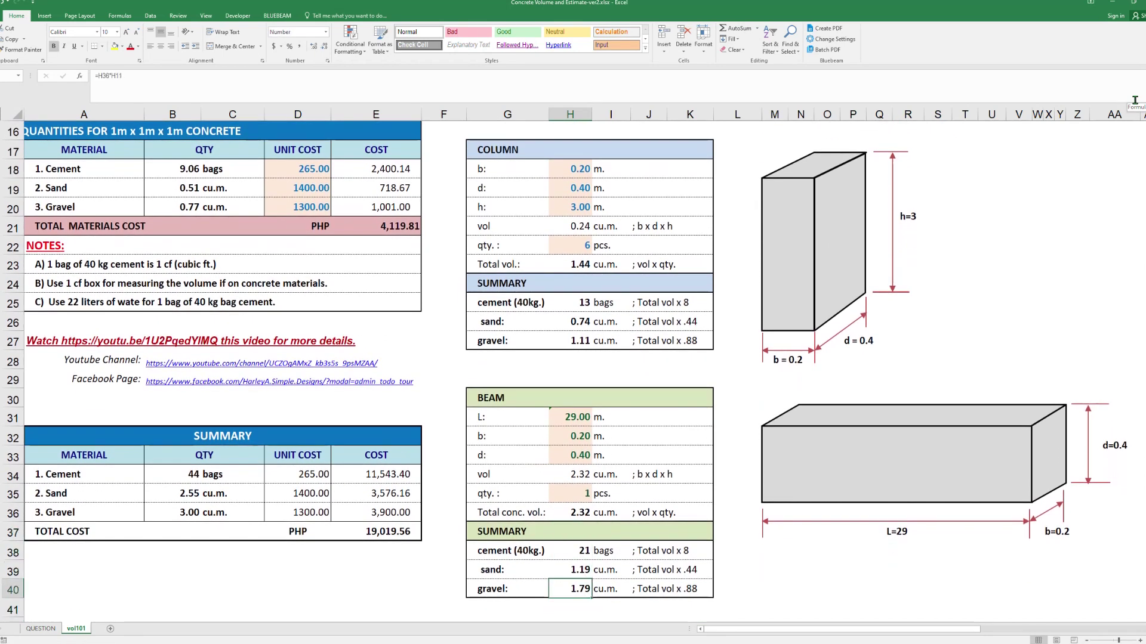
pyautogui.press('Down')
pyautogui.press('Down')
pyautogui.press('Down')
pyautogui.press('Down')
pyautogui.press('Down')
pyautogui.press('Down')
pyautogui.press('Down')
pyautogui.press('Down')
pyautogui.press('Down')
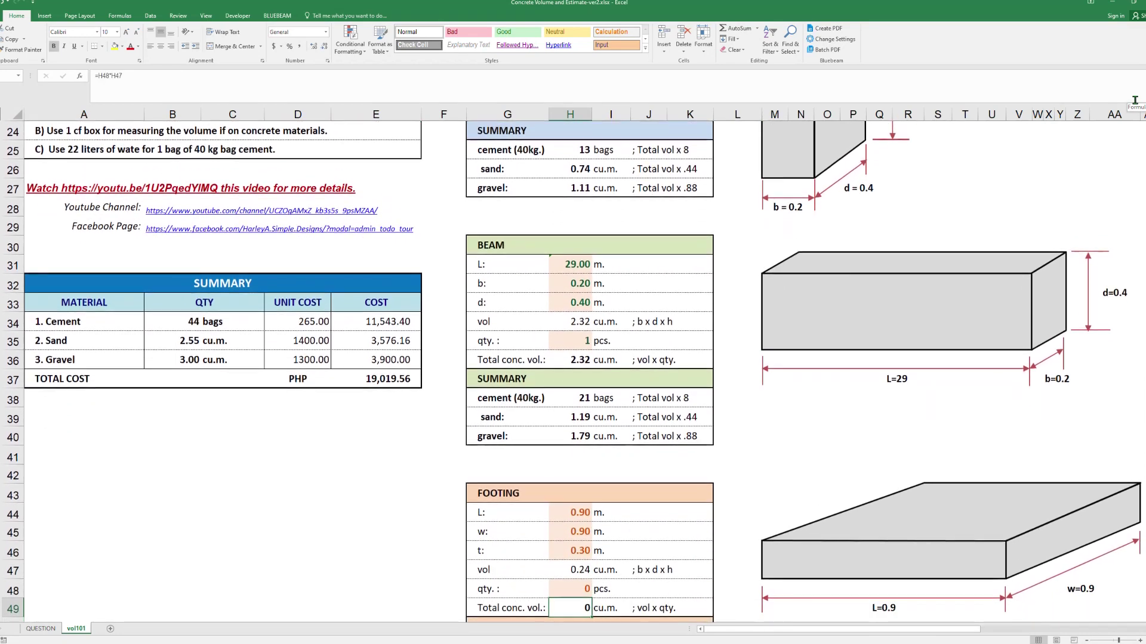
pyautogui.press('Down')
# Enter footing length 1, width 1 and 6 pieces, totalling 1.8 cu.m
pyautogui.press('Up')
pyautogui.press('Up')
pyautogui.press('Up')
pyautogui.press('Up')
pyautogui.press('Up')
pyautogui.write('1')
pyautogui.press('Return')
pyautogui.write('1')
pyautogui.press('Return')
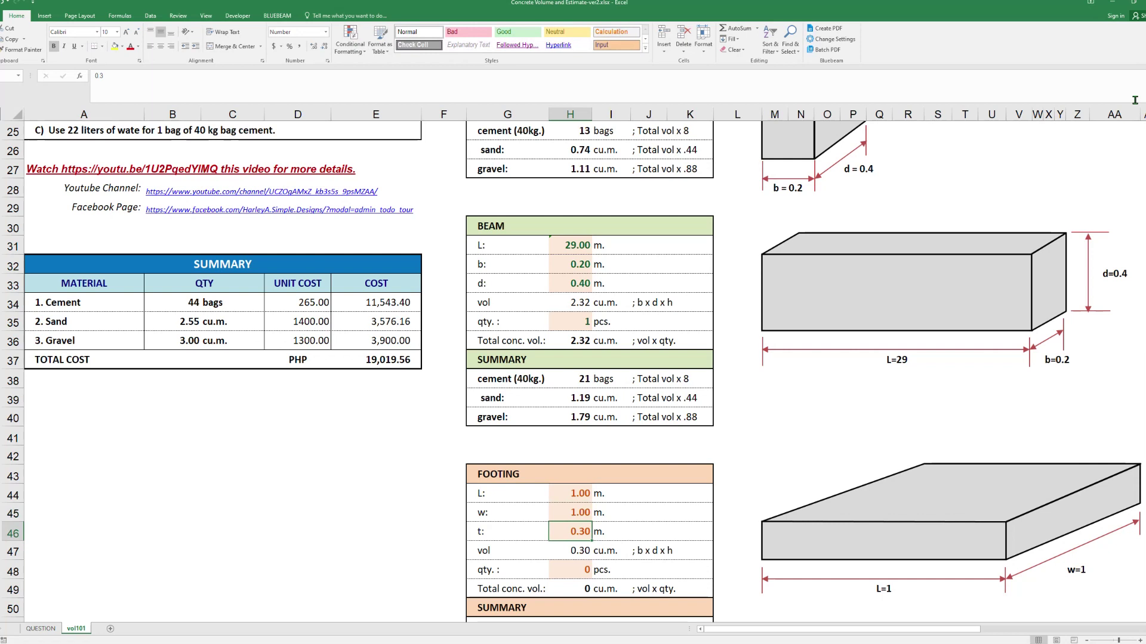
pyautogui.press('Down')
pyautogui.press('Down')
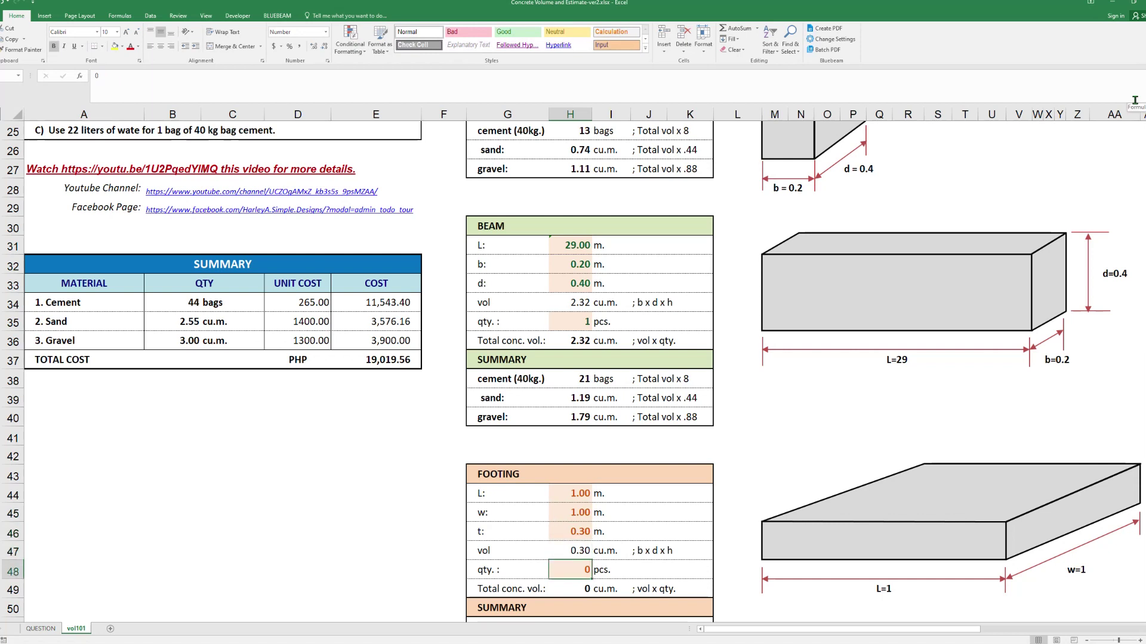
pyautogui.write('6')
pyautogui.press('Return')
pyautogui.press('Down')
pyautogui.press('Down')
pyautogui.press('Down')
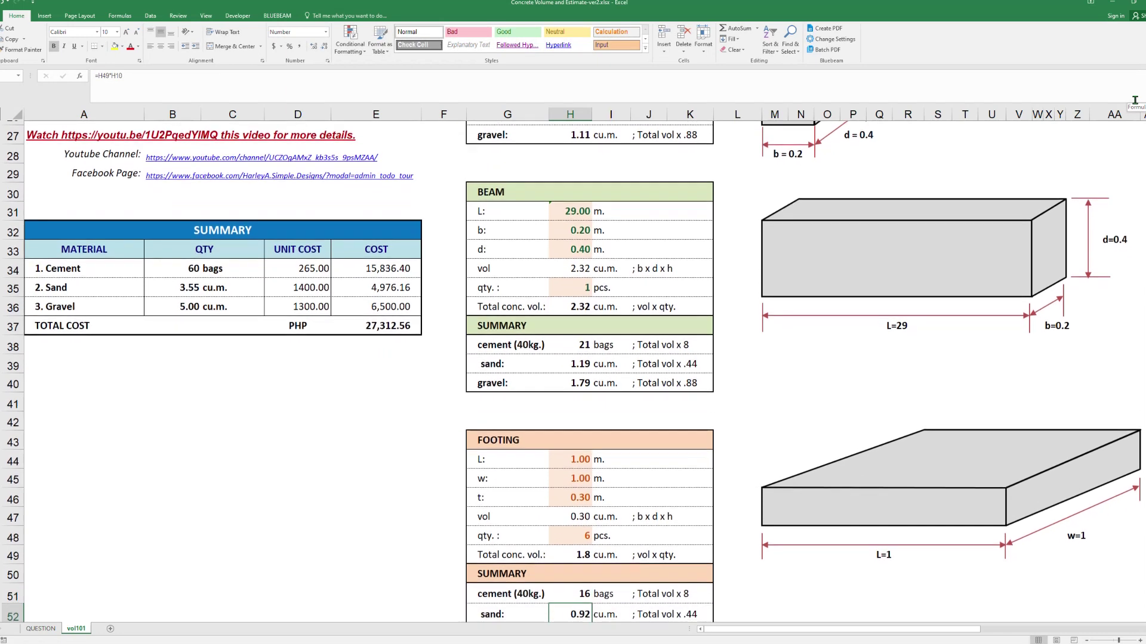
pyautogui.press('Down')
pyautogui.press('Down')
pyautogui.press('Down')
pyautogui.press('Down')
pyautogui.press('Down')
pyautogui.press('Down')
pyautogui.press('Up')
pyautogui.press('Up')
pyautogui.press('Up')
pyautogui.press('Down')
pyautogui.press('Down')
pyautogui.press('Down')
pyautogui.press('Up')
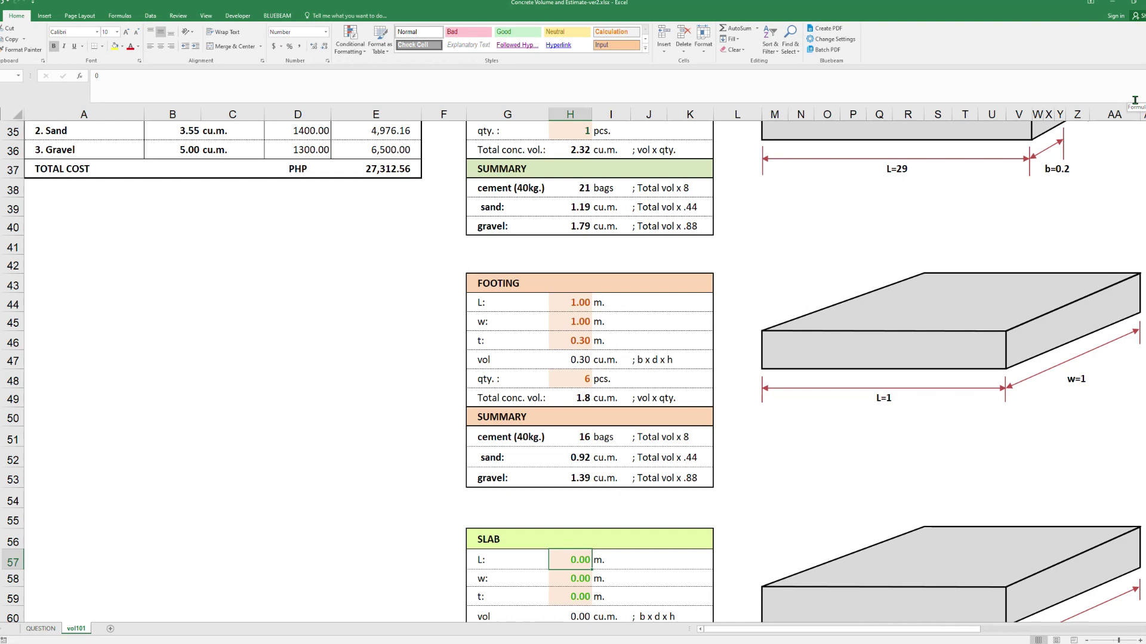
# Enter slab 8 × 6.5 × 0.1 m with one piece, giving 5.2 cu.m. and 47 bags
pyautogui.write('8')
pyautogui.press('Return')
pyautogui.write('6.5')
pyautogui.press('Return')
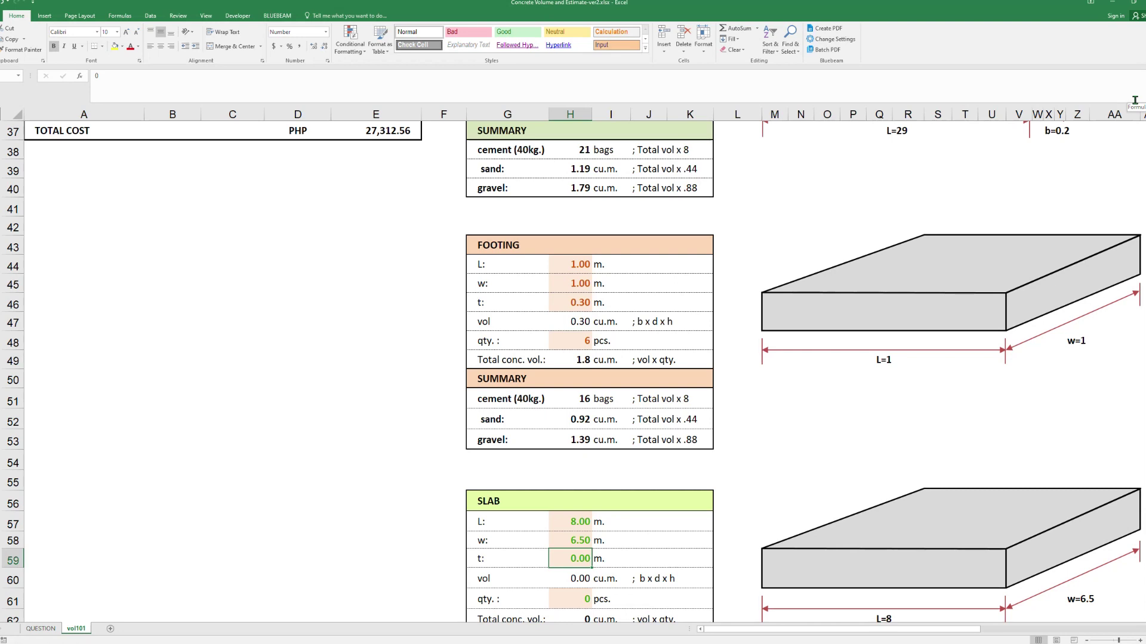
pyautogui.write('.1')
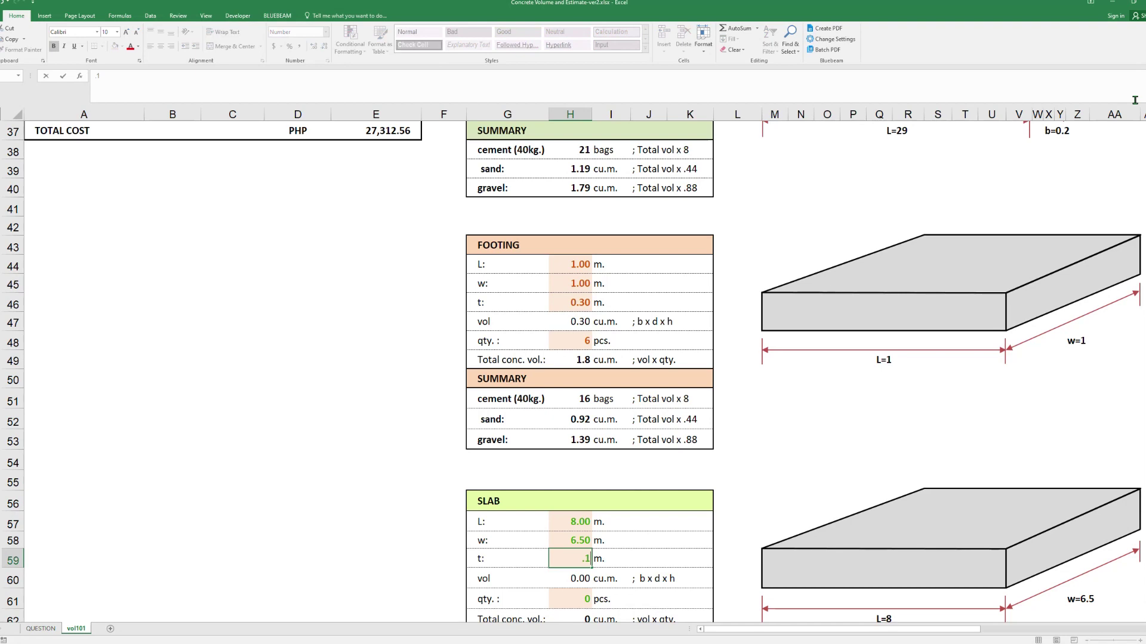
pyautogui.press('Return')
pyautogui.press('Return')
pyautogui.write('1')
pyautogui.press('Return')
pyautogui.press('Return')
pyautogui.press('Return')
pyautogui.press('Return')
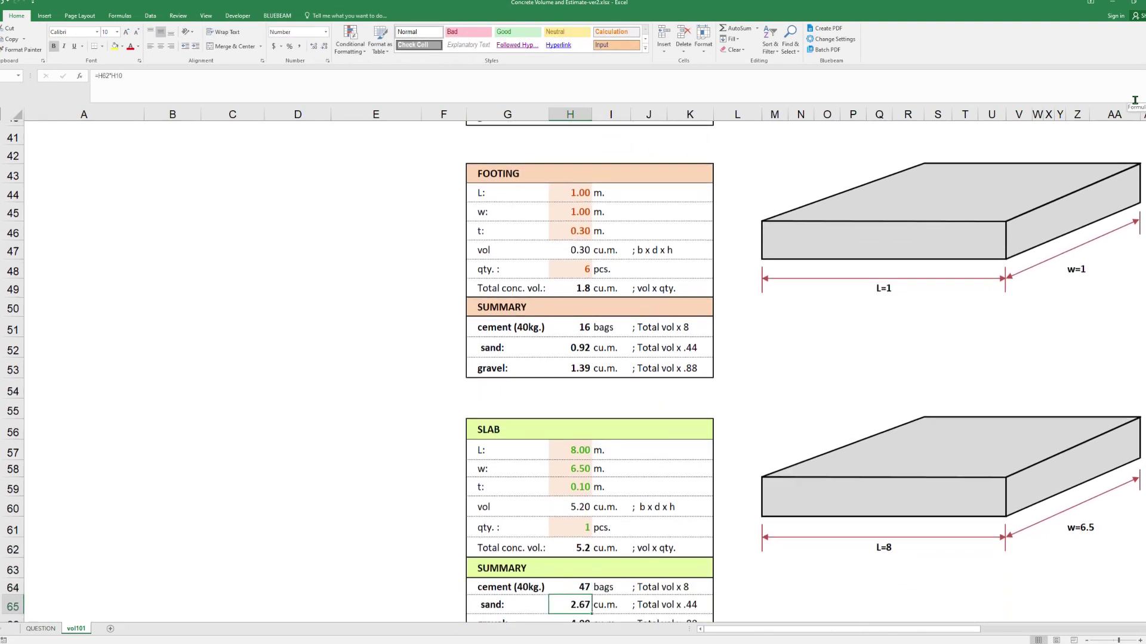
pyautogui.press('Return')
pyautogui.press('Return')
pyautogui.press('Return')
pyautogui.press('Return')
pyautogui.press('Return')
pyautogui.press('Return')
pyautogui.press('Return')
pyautogui.press('Return')
pyautogui.press('Return')
pyautogui.press('Up')
pyautogui.press('Up')
pyautogui.press('Up')
pyautogui.press('Up')
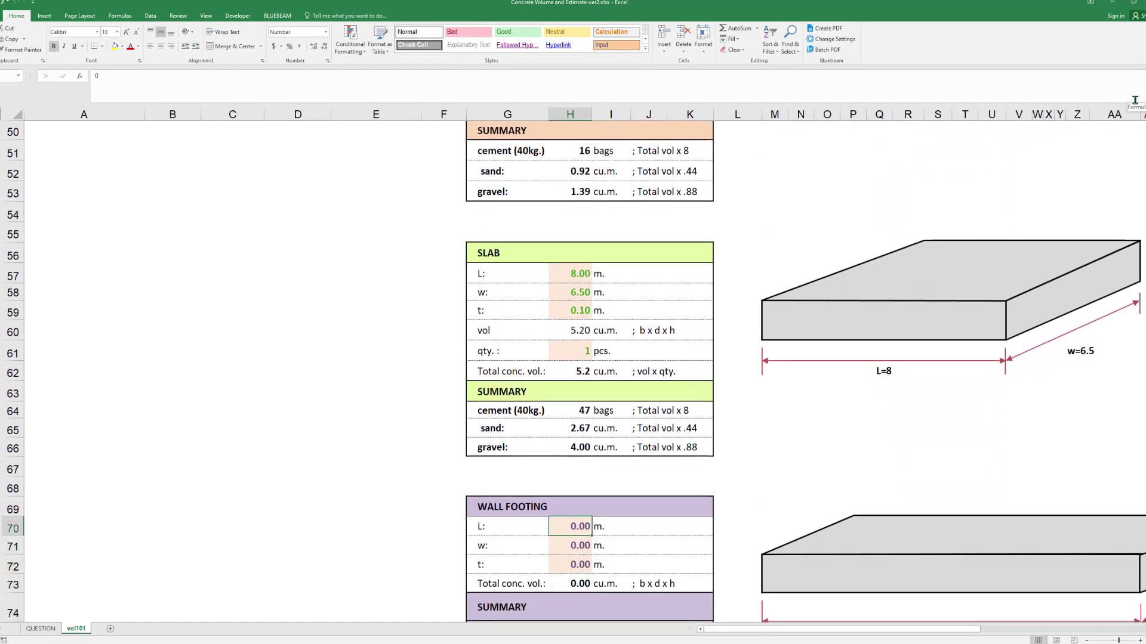
# Link the wall footing length to the beam length with =H31 (29.00 m)
pyautogui.write('=')
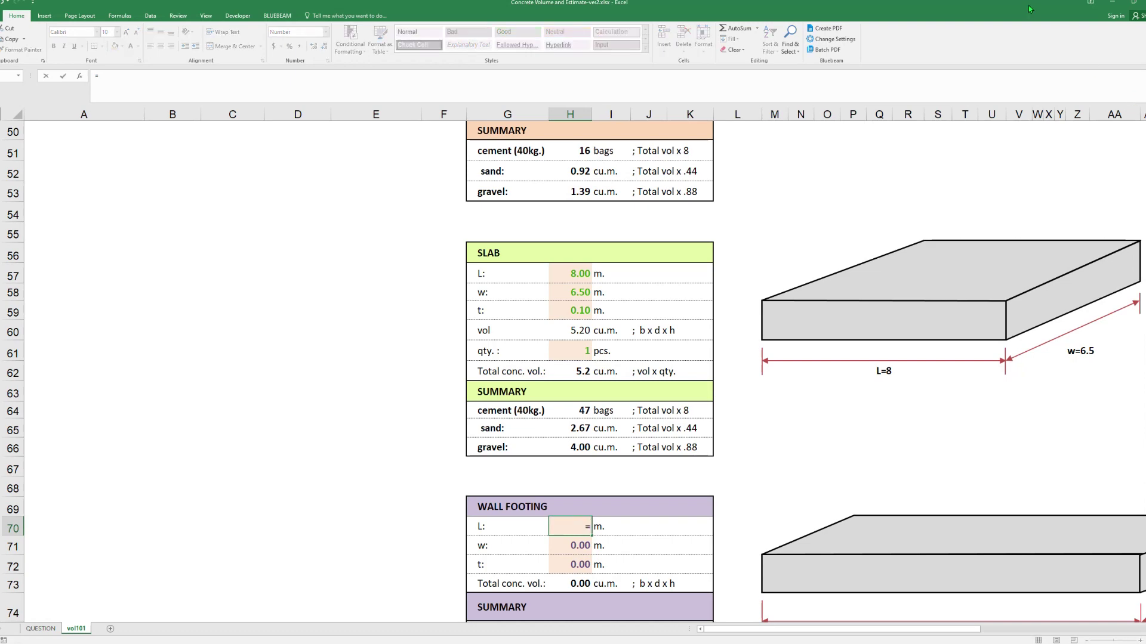
pyautogui.scroll(2, 745, 414)
pyautogui.scroll(1, 746, 414)
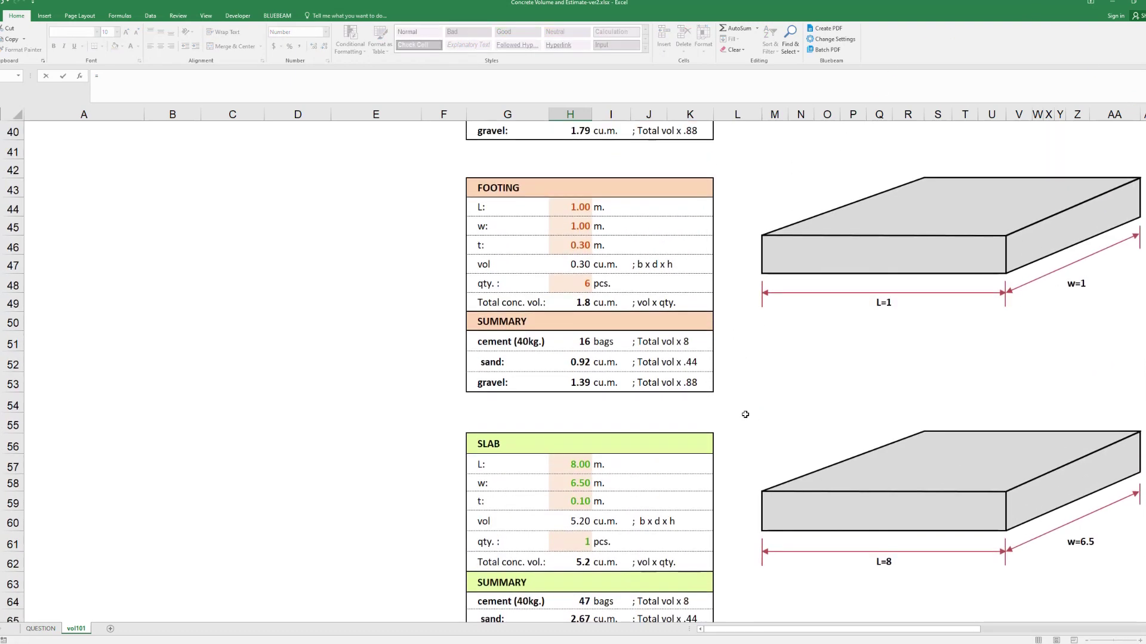
pyautogui.scroll(4, 746, 414)
pyautogui.scroll(3, 645, 335)
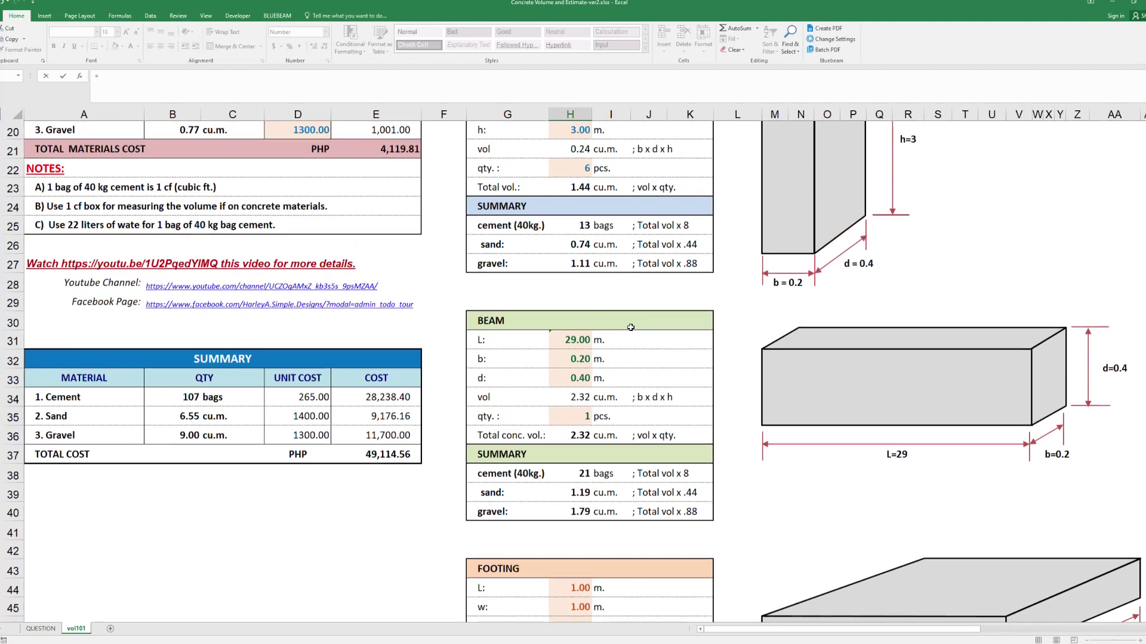
pyautogui.click(570, 341)
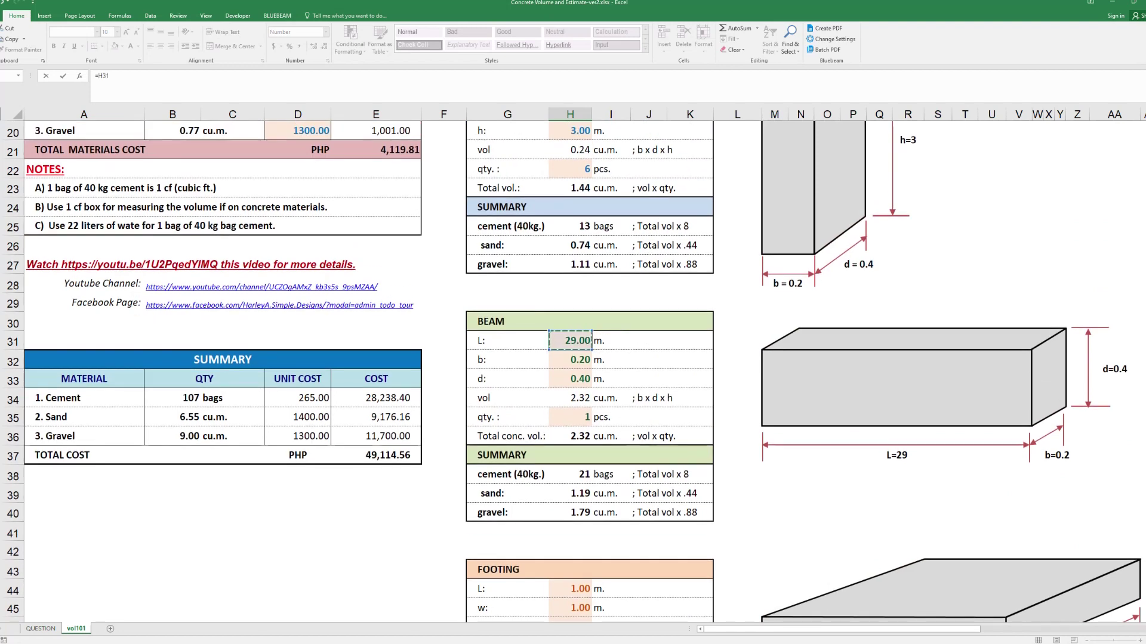
pyautogui.press('Return')
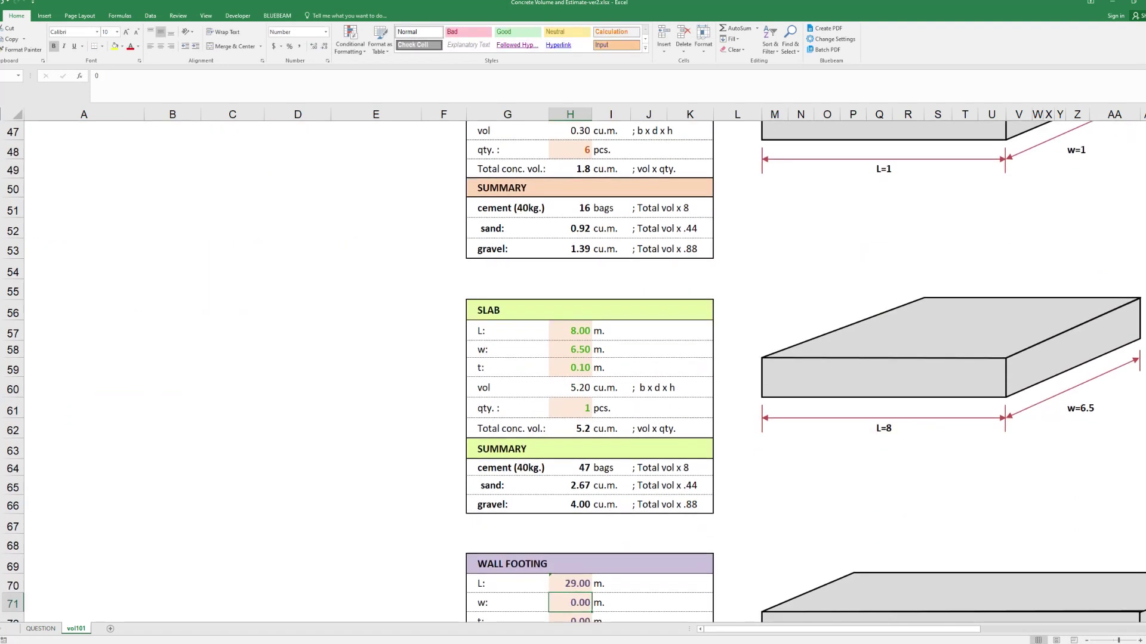
# Set wall footing width to 0.5 m and thickness to 0.2 m, giving 2.90 cu.m
pyautogui.scroll(-4, 1092, 539)
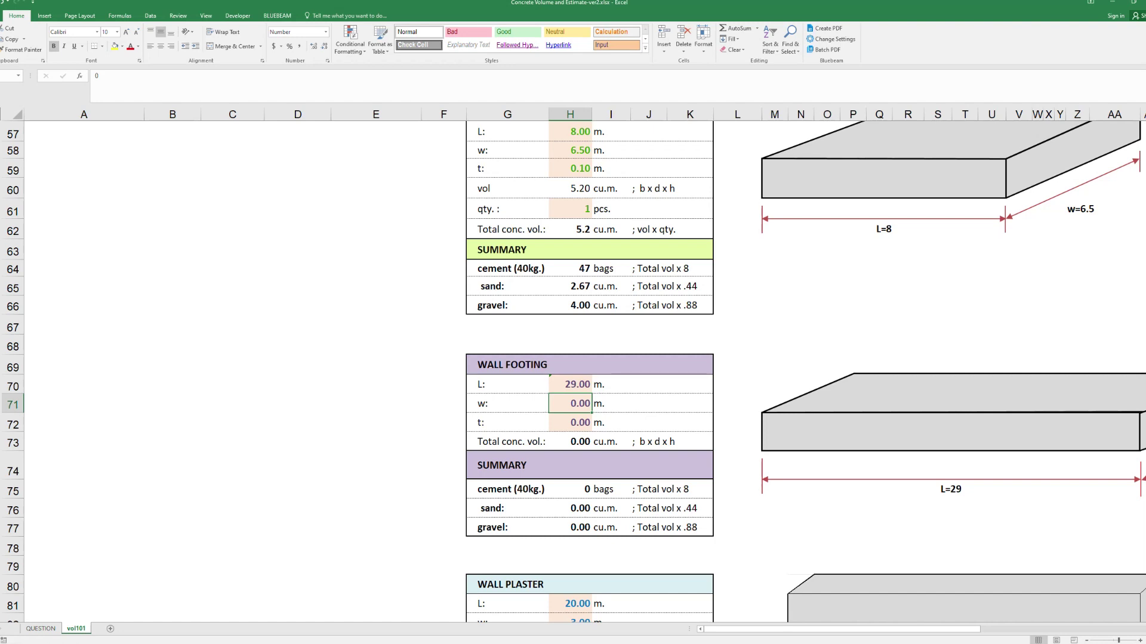
pyautogui.write('.')
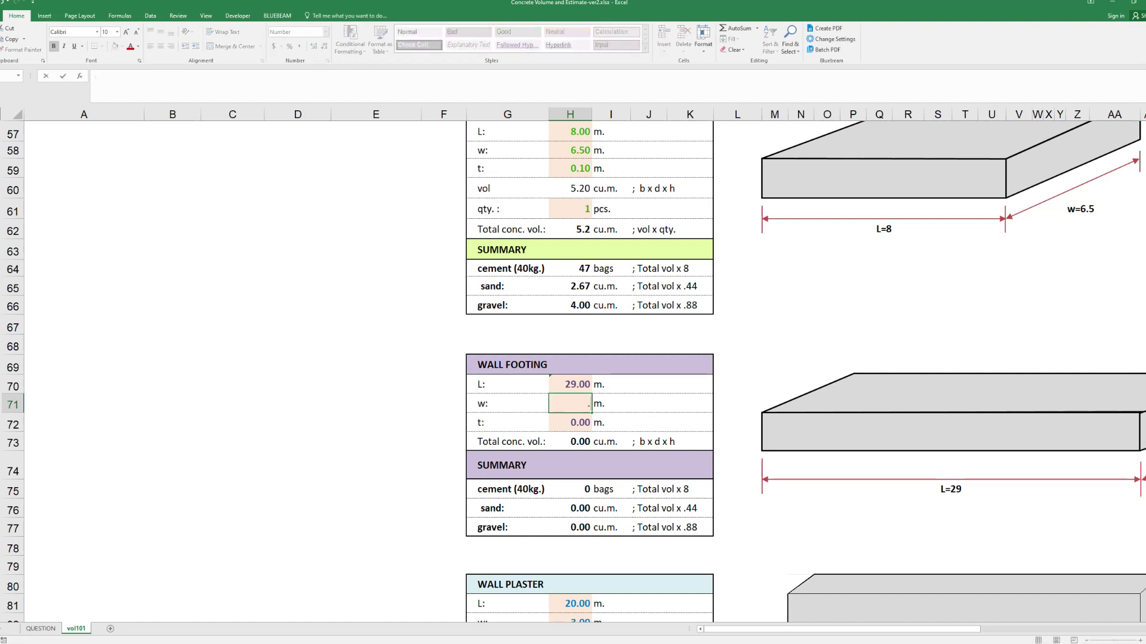
pyautogui.write('6')
pyautogui.press('Return')
pyautogui.click(570, 403)
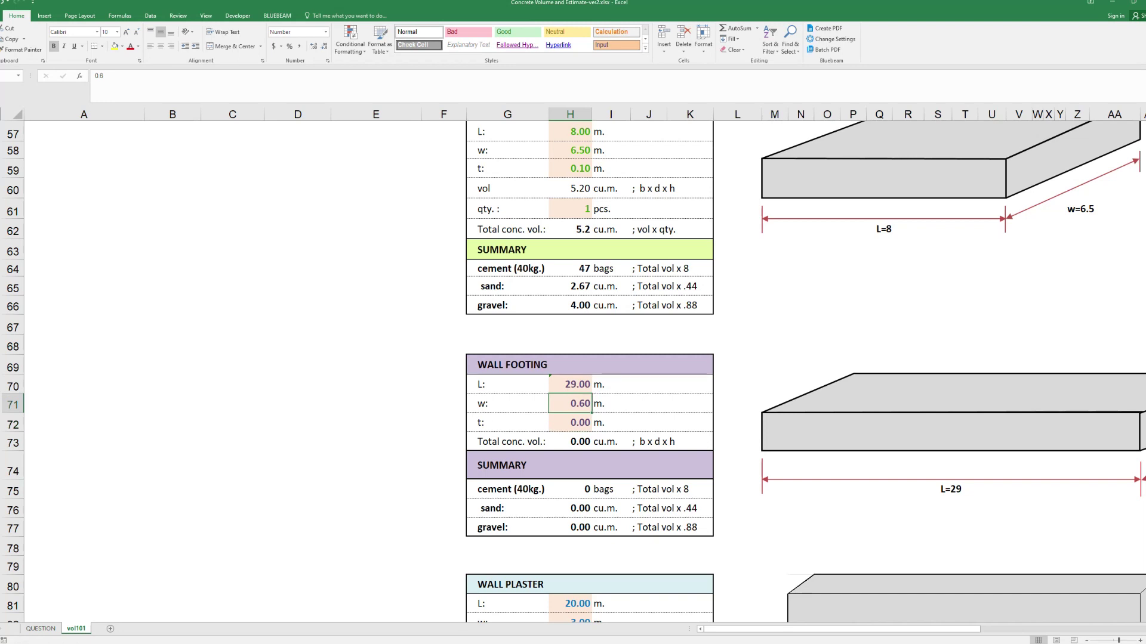
pyautogui.write('.5')
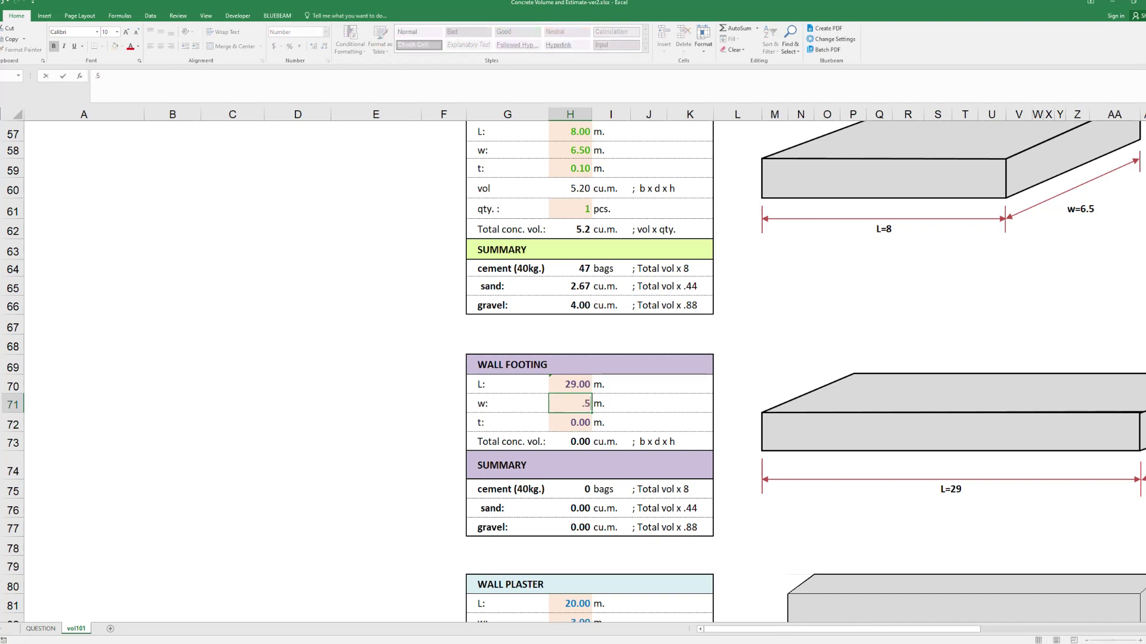
pyautogui.press('Return')
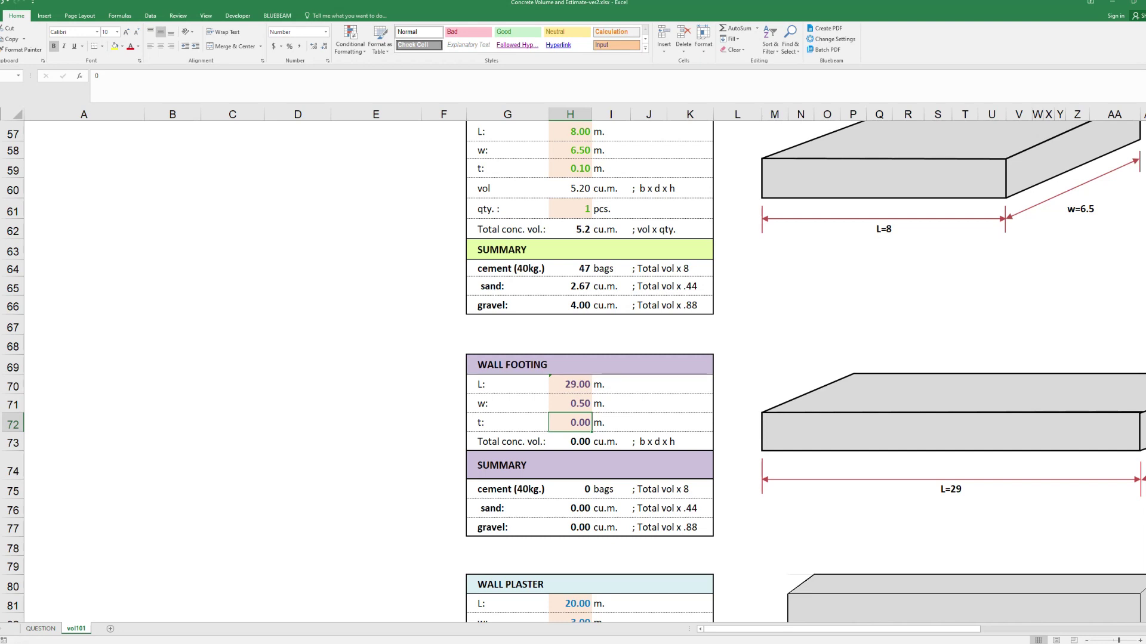
pyautogui.write('.8')
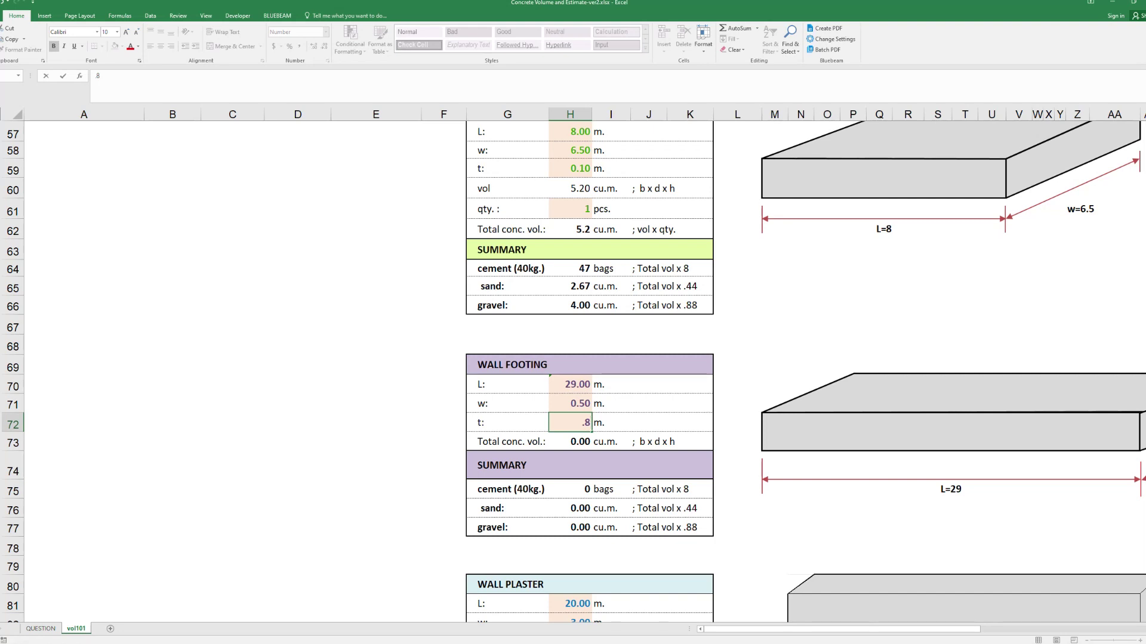
pyautogui.write('2')
pyautogui.press('Return')
pyautogui.press('Down')
pyautogui.press('Down')
pyautogui.press('Down')
pyautogui.press('Down')
pyautogui.press('Down')
pyautogui.press('Down')
pyautogui.press('Down')
pyautogui.press('Down')
pyautogui.scroll(-1, 573, 370)
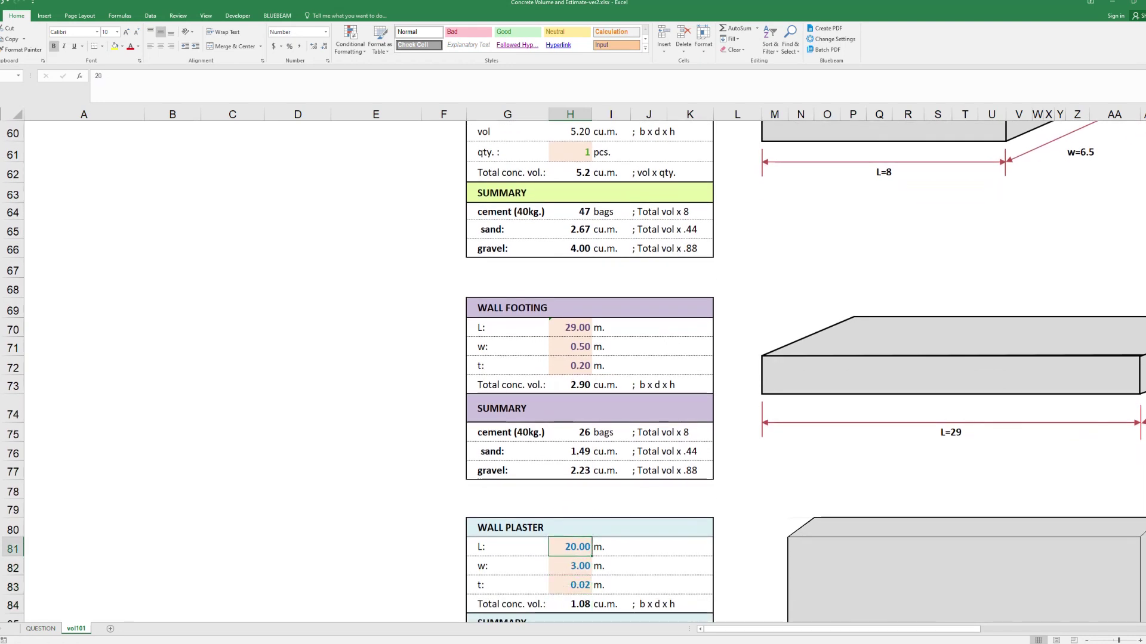
# Set the wall plaster length to 0
pyautogui.press('Down')
pyautogui.press('Down')
pyautogui.press('Up')
pyautogui.press('Up')
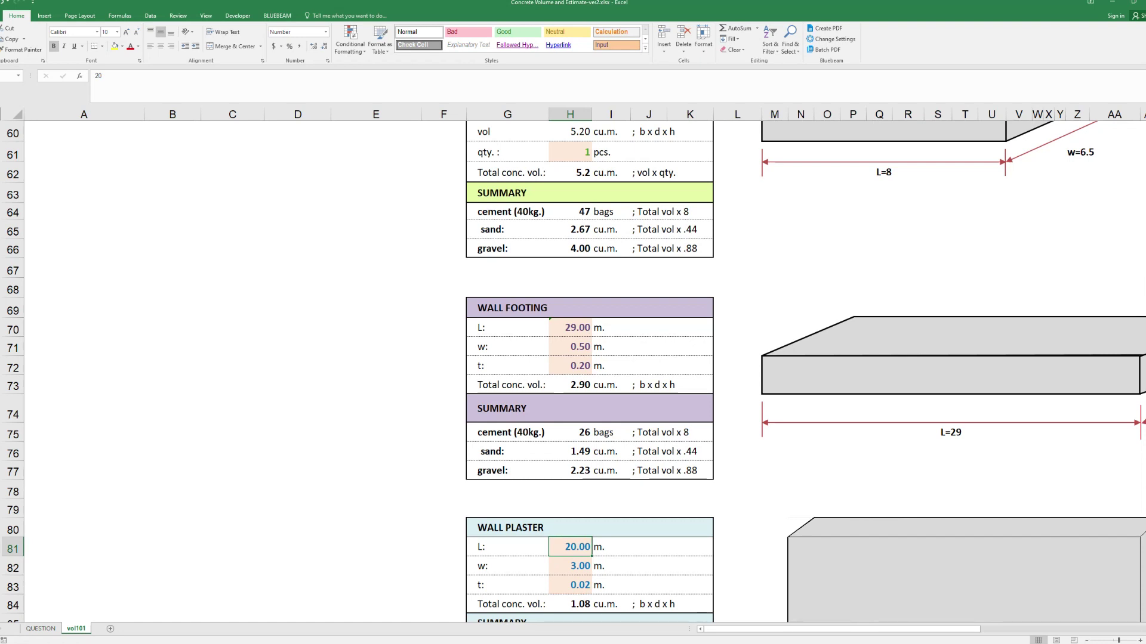
pyautogui.moveTo(1143, 334); pyautogui.dragTo(1142, 313)
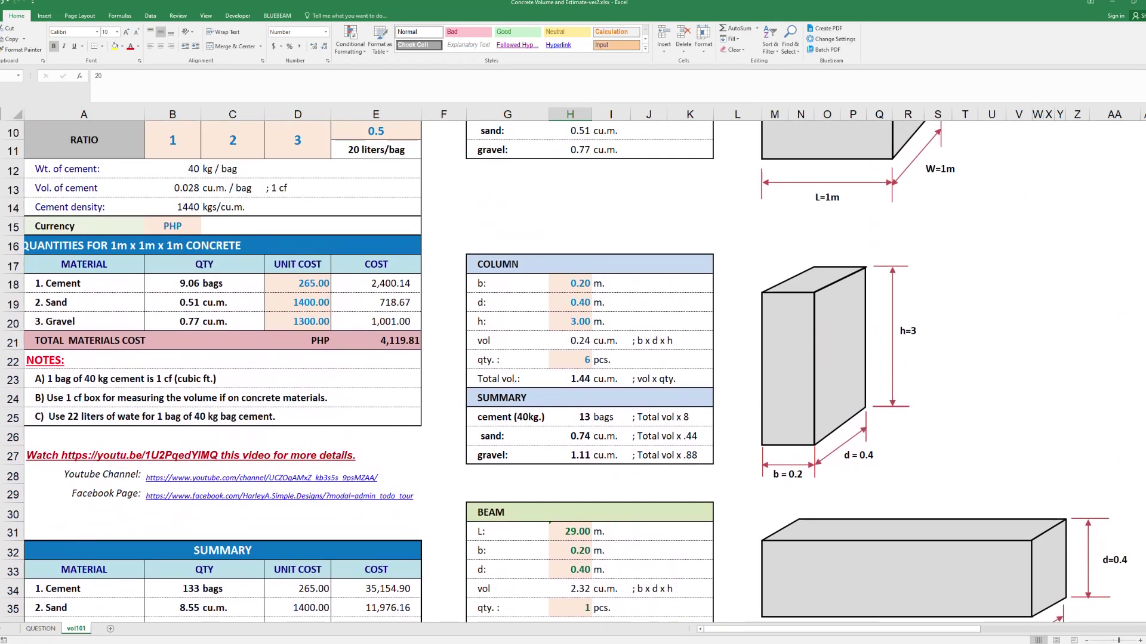
pyautogui.scroll(3, 1122, 245)
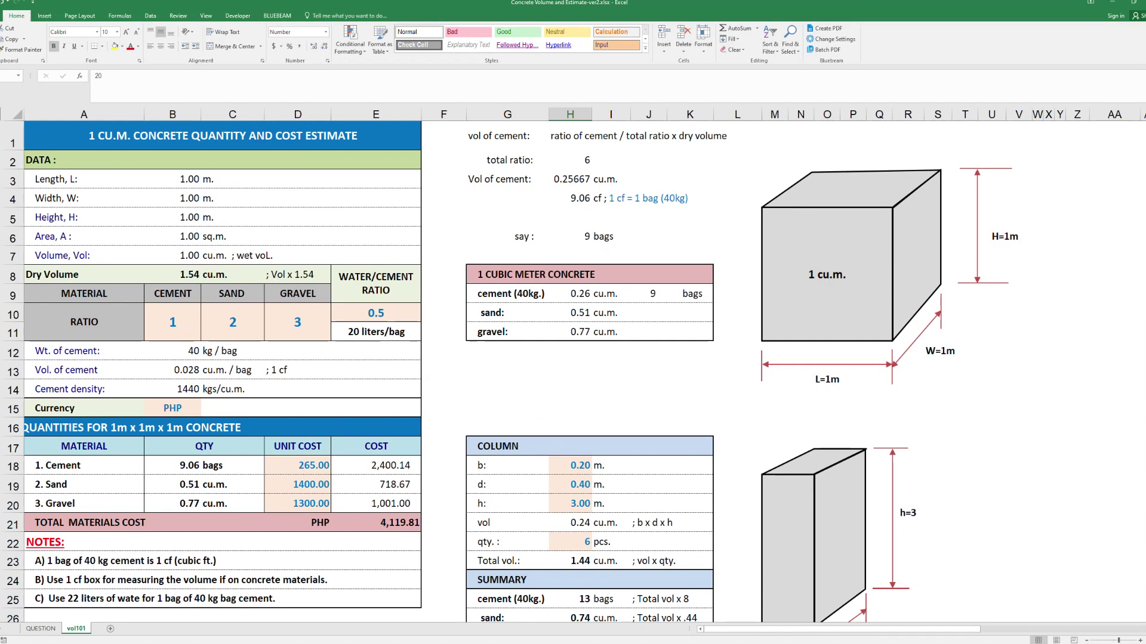
pyautogui.moveTo(1137, 266); pyautogui.dragTo(1128, 296)
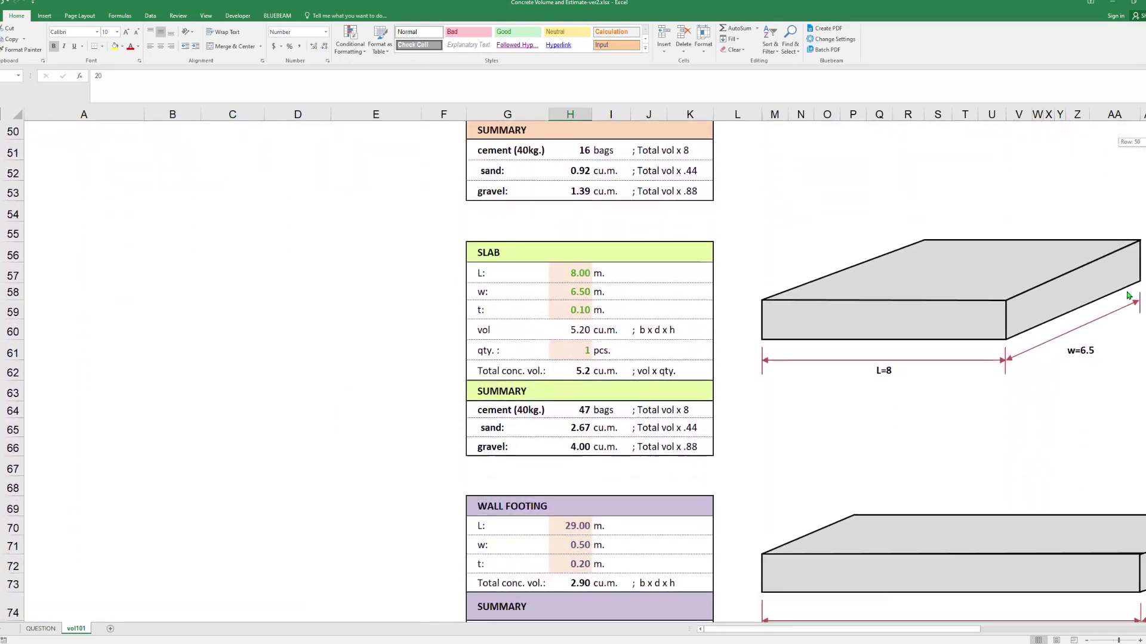
pyautogui.scroll(-3, 949, 384)
pyautogui.scroll(-2, 948, 384)
pyautogui.scroll(-1, 948, 384)
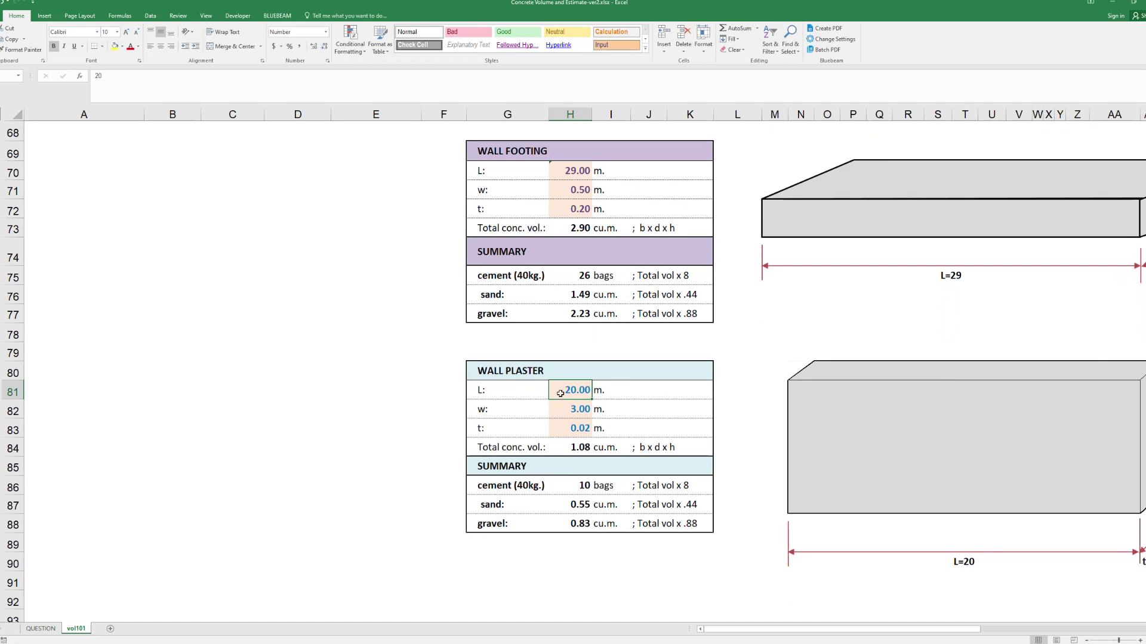
pyautogui.write('0')
pyautogui.press('Return')
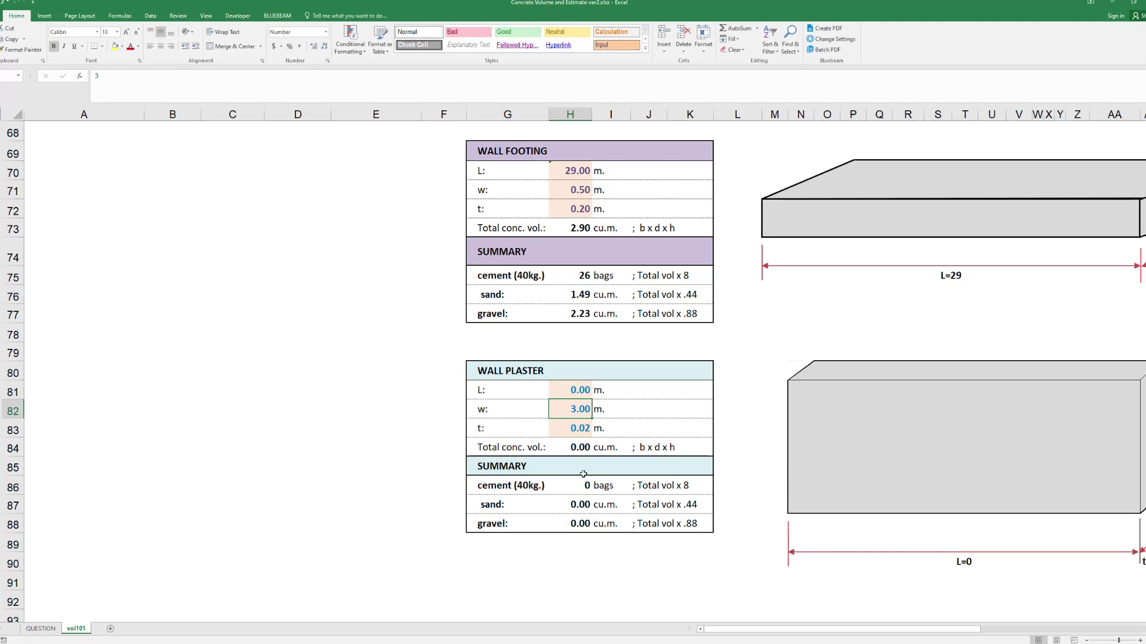
# Select summary cells B34:B36, inspect the cement bags formula in B34, then bring SketchUp forward
pyautogui.scroll(7, 578, 447)
pyautogui.scroll(6, 582, 465)
pyautogui.scroll(1, 583, 474)
pyautogui.scroll(3, 583, 474)
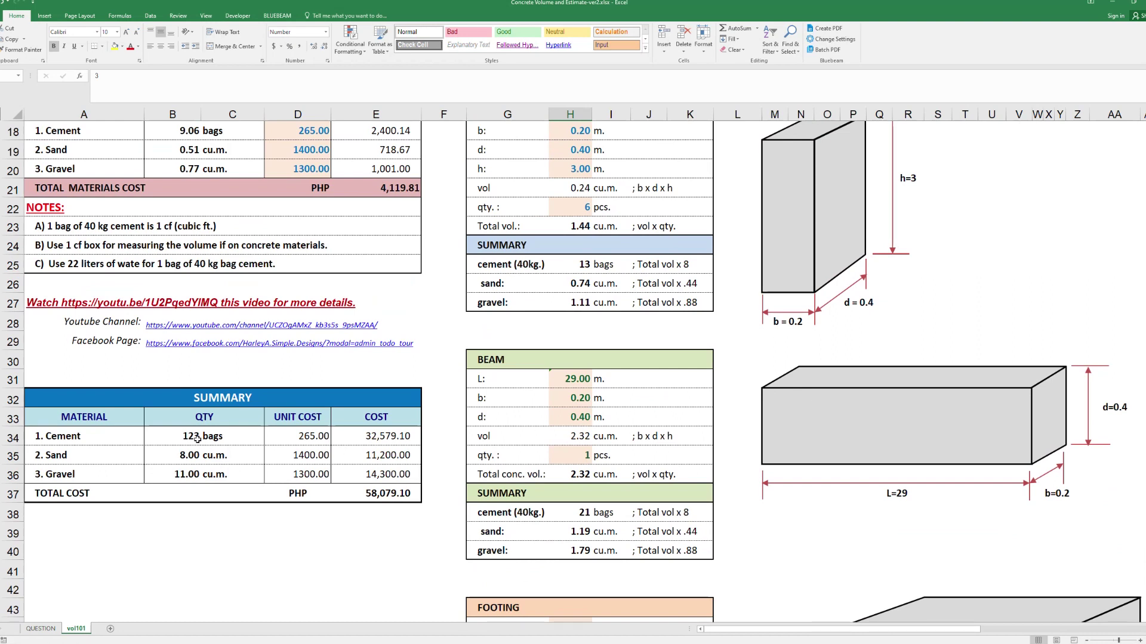
pyautogui.moveTo(199, 439); pyautogui.dragTo(190, 472)
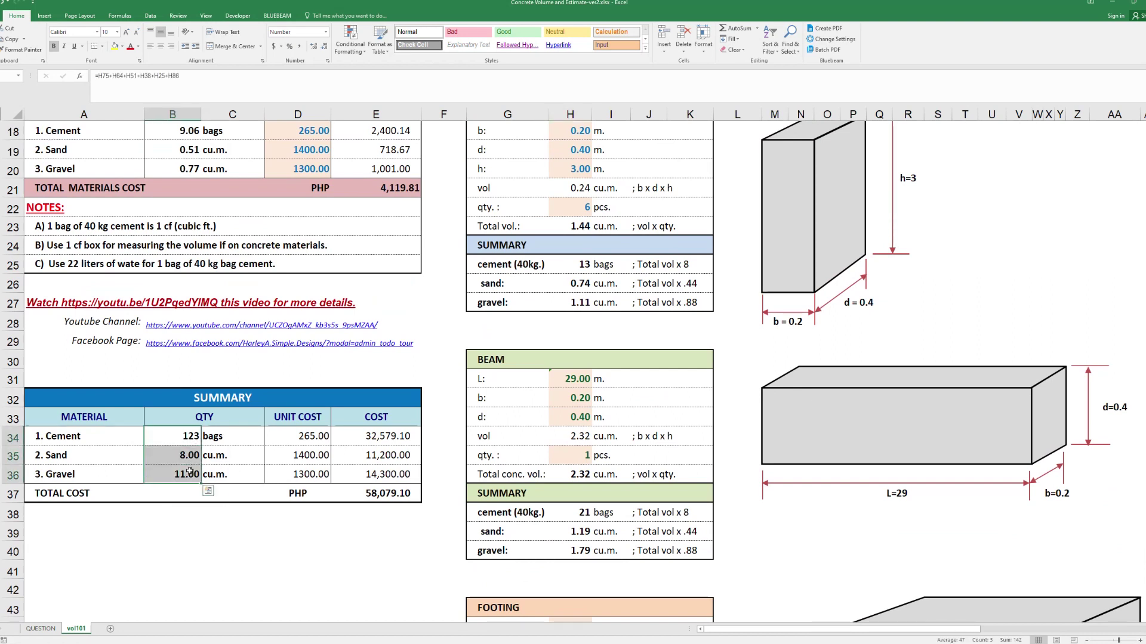
pyautogui.click(192, 442)
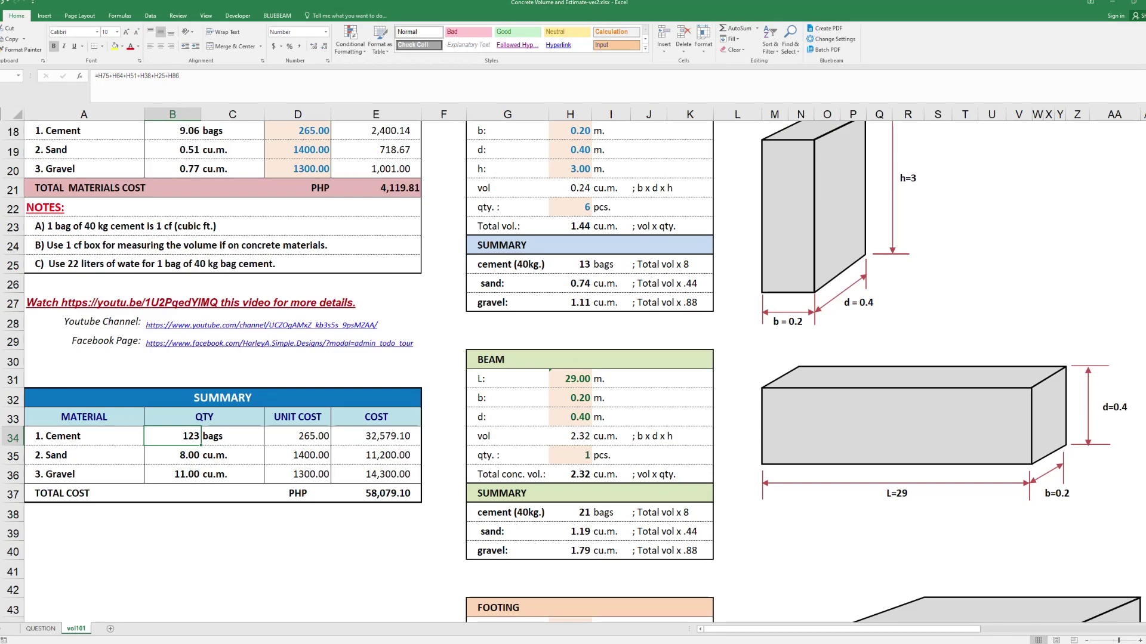
pyautogui.hotkey('alt', 'Tab')
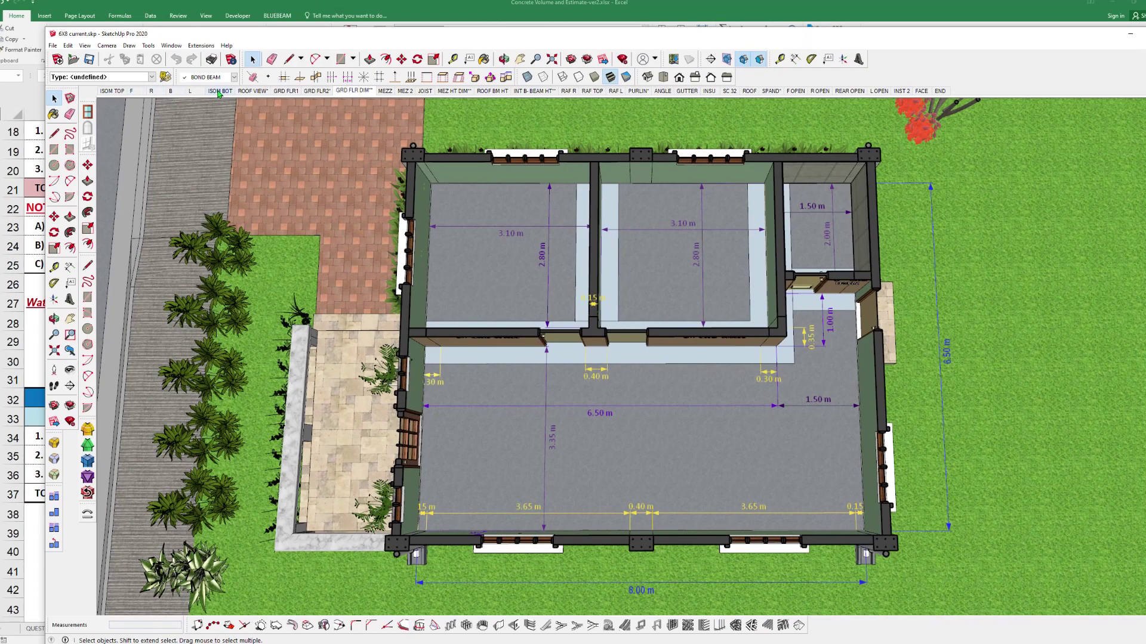
# View the house in the ISOM TOP scene, orbit toward the road, then show ISOM BOT
pyautogui.click(121, 90)
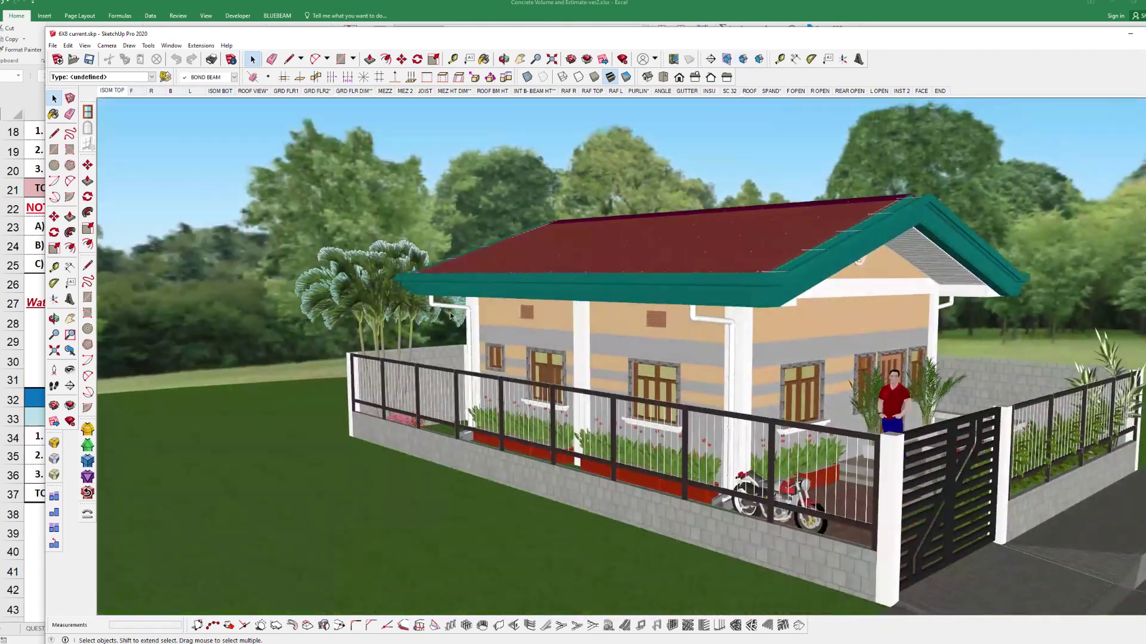
pyautogui.press('o')
pyautogui.moveTo(731, 338); pyautogui.dragTo(373, 432)
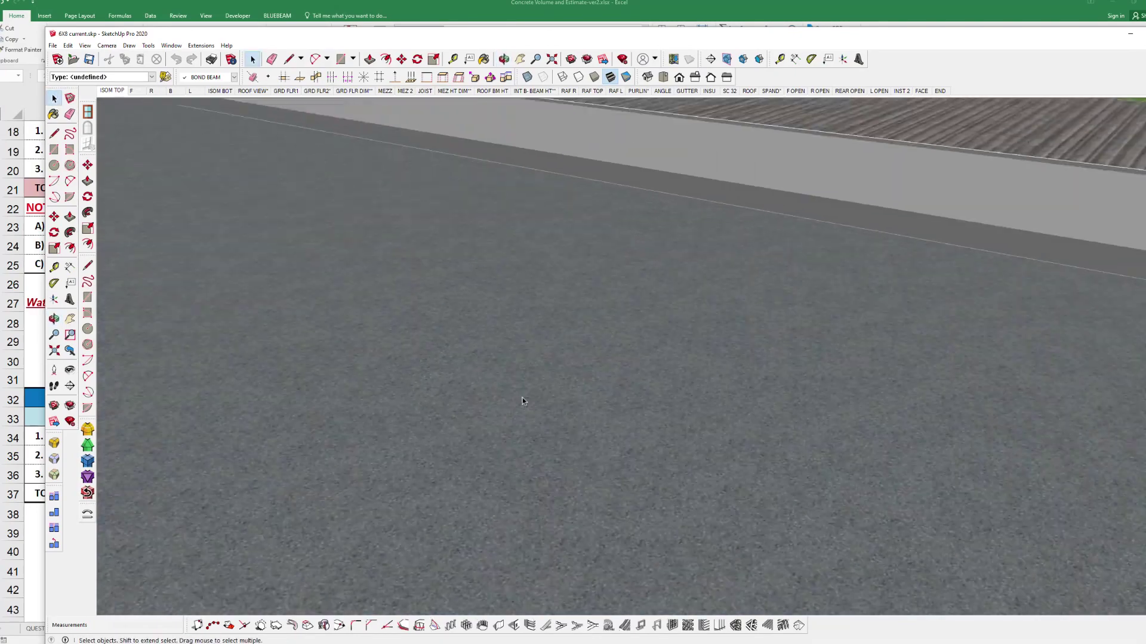
pyautogui.moveTo(374, 432); pyautogui.dragTo(635, 407)
pyautogui.press('space')
pyautogui.click(219, 91)
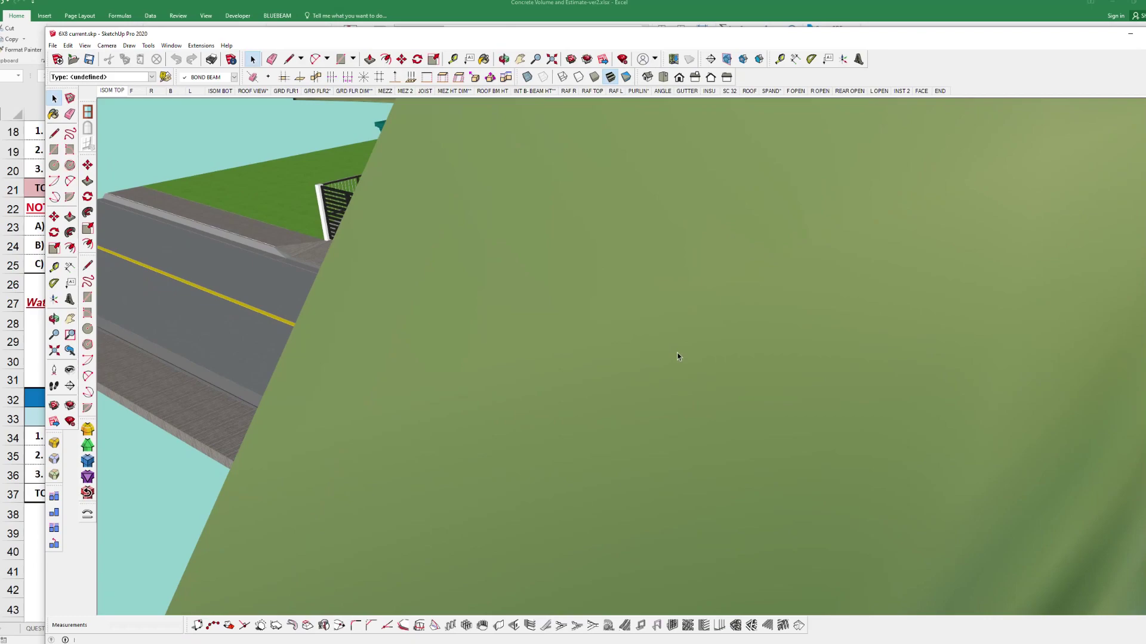
pyautogui.click(219, 90)
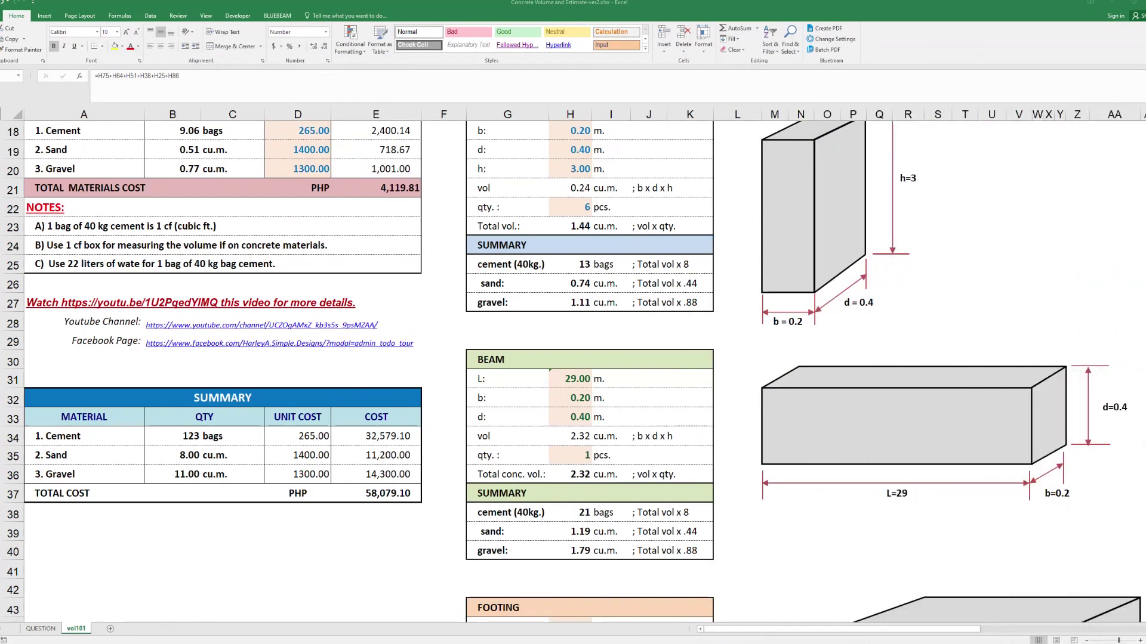
pyautogui.click(183, 434)
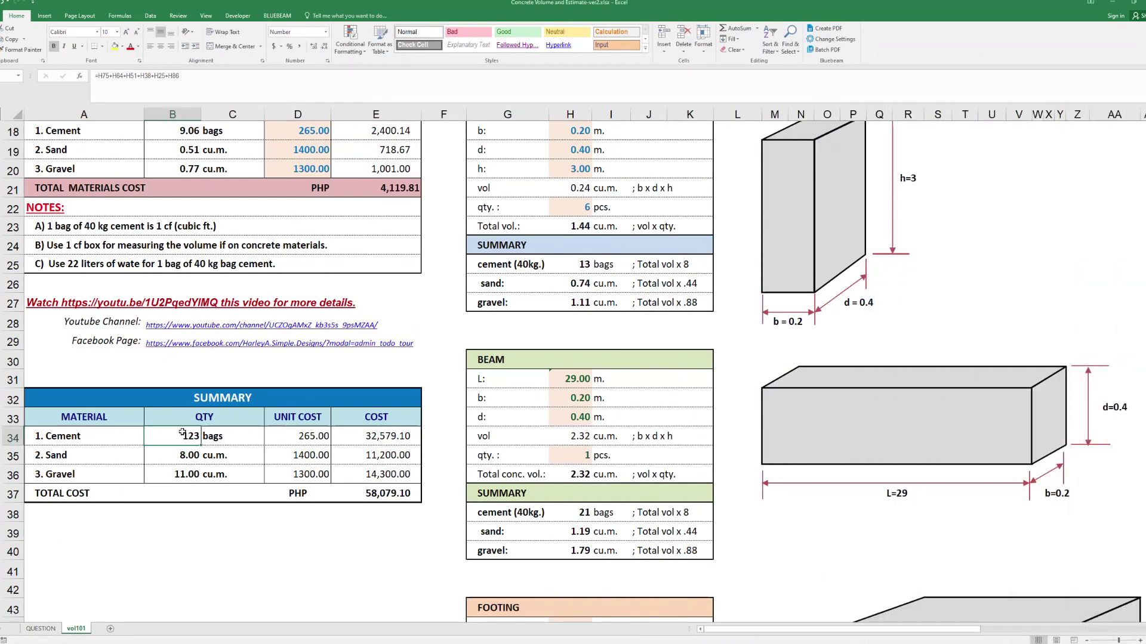
pyautogui.click(181, 451)
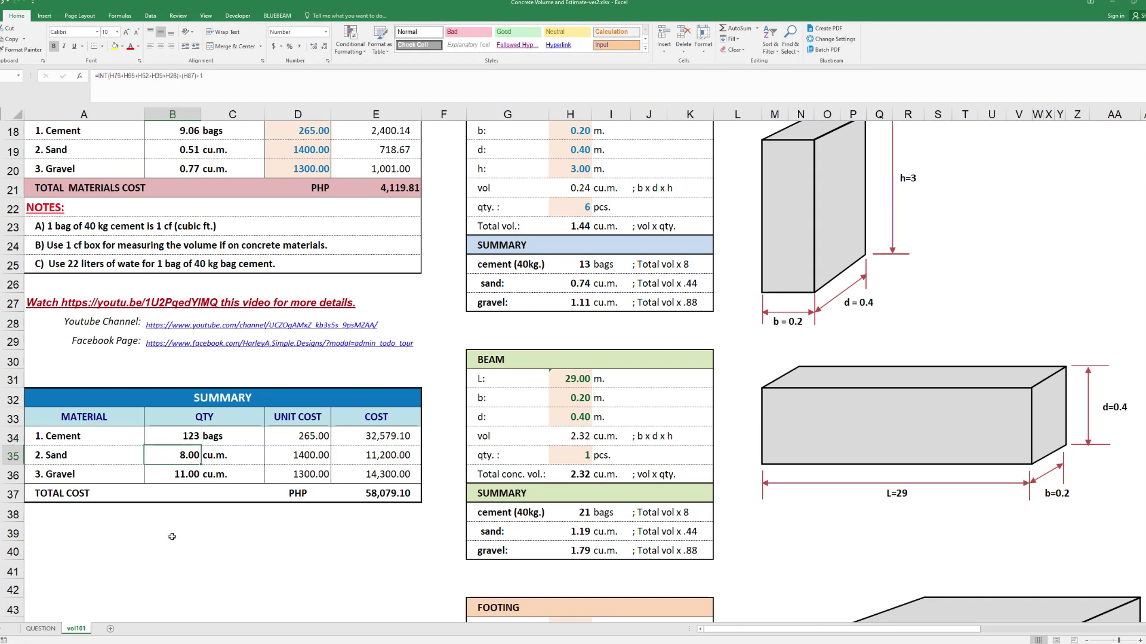
pyautogui.click(181, 478)
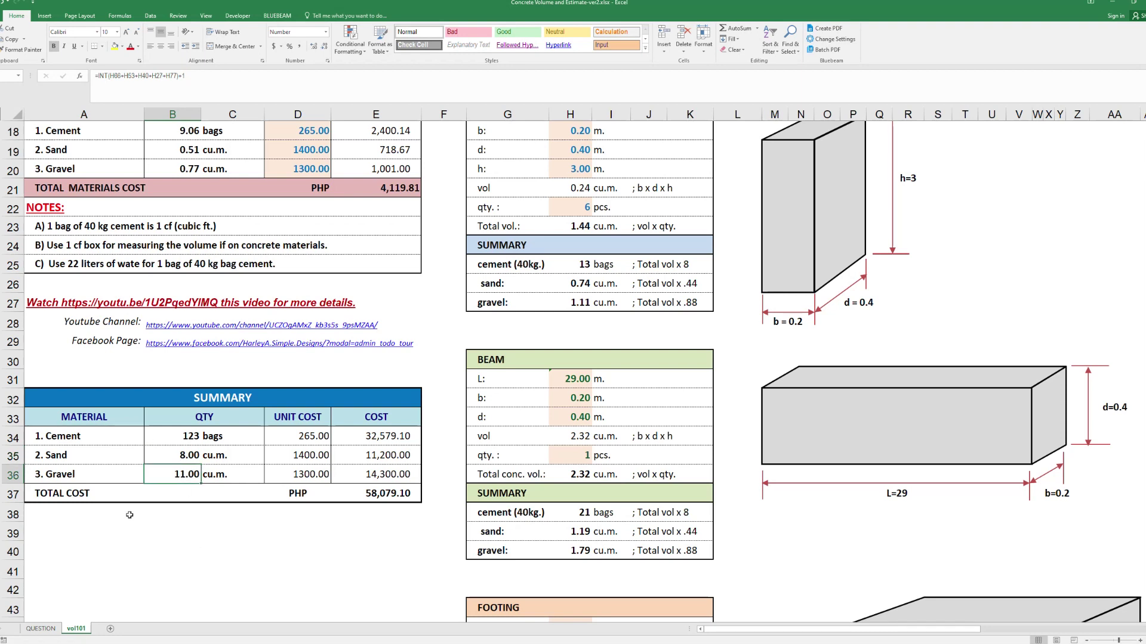
pyautogui.click(378, 500)
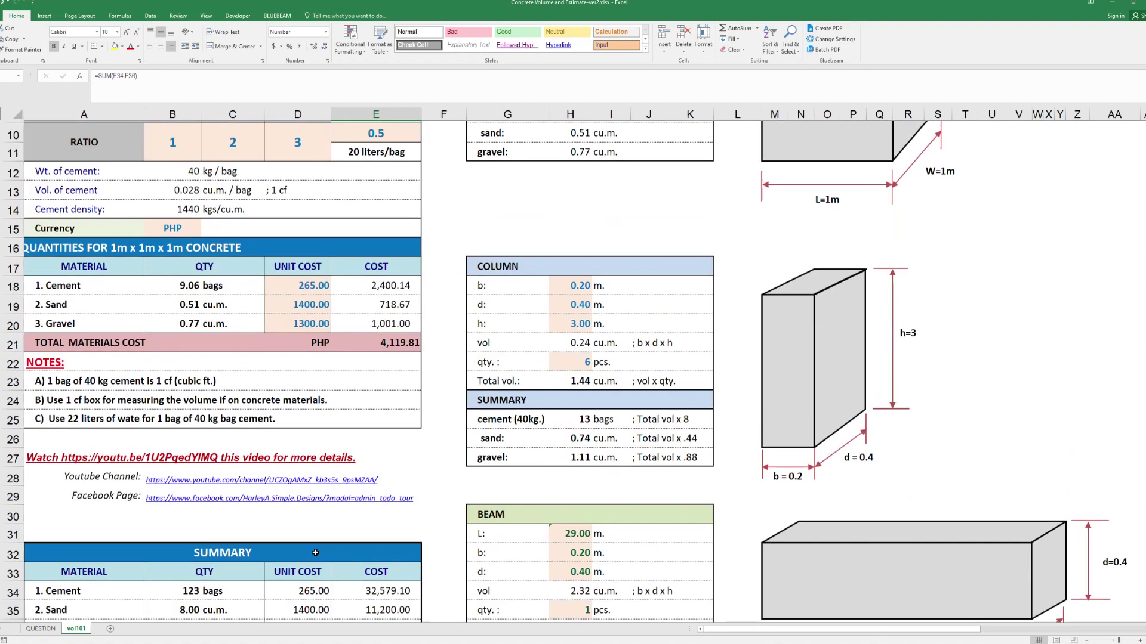
pyautogui.scroll(2, 315, 553)
pyautogui.scroll(1, 315, 553)
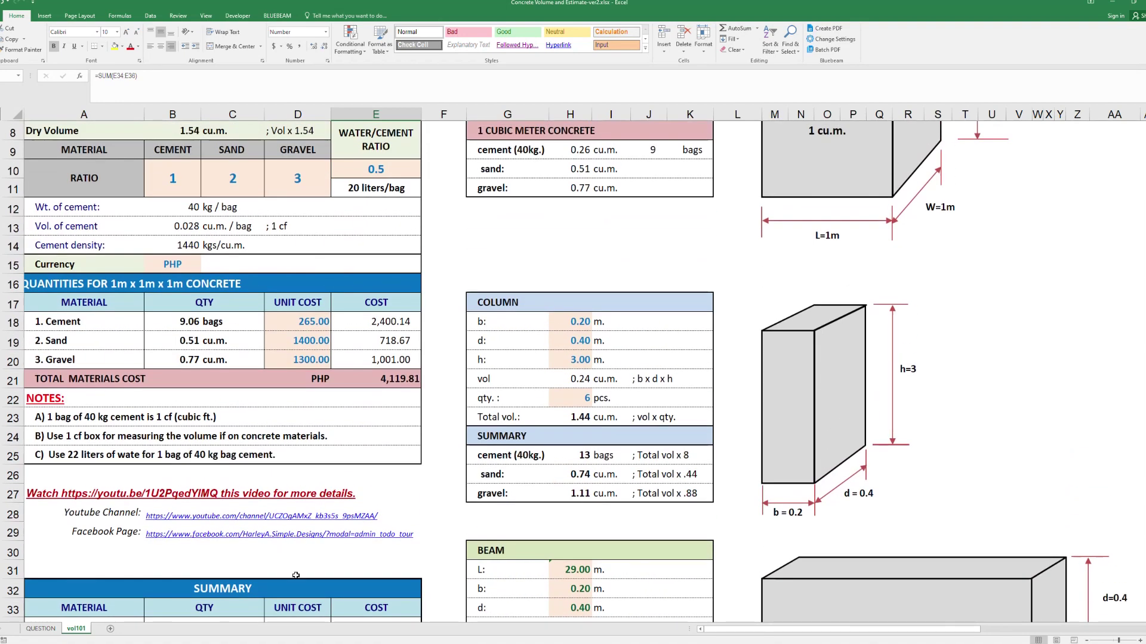
pyautogui.scroll(-3, 315, 554)
pyautogui.scroll(-4, 334, 558)
pyautogui.scroll(3, 341, 559)
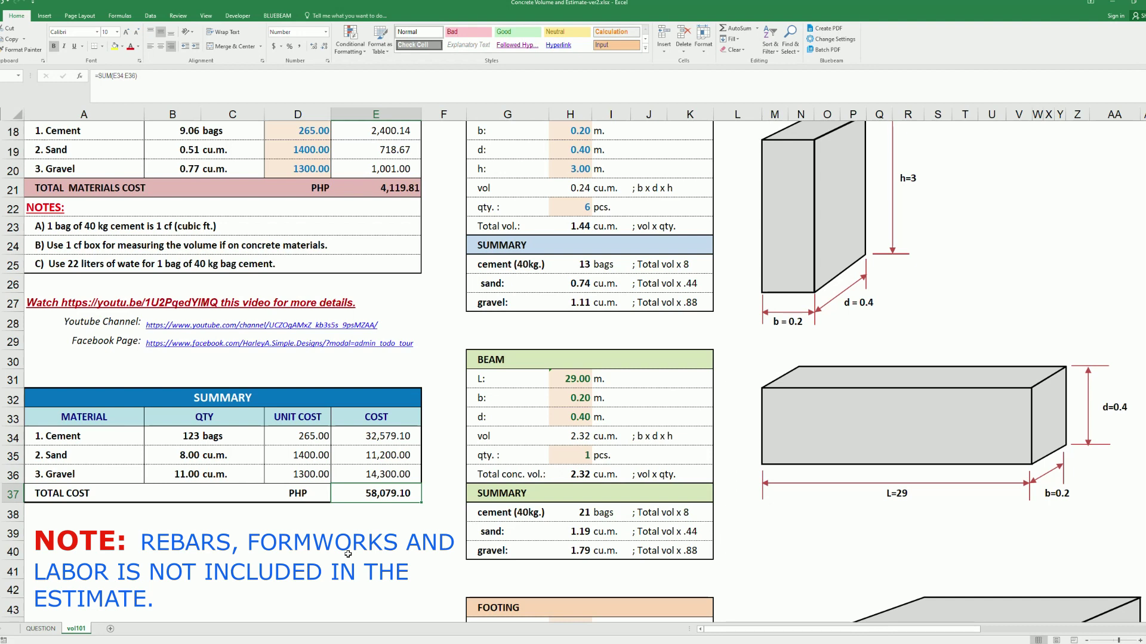
pyautogui.scroll(6, 447, 482)
pyautogui.scroll(-20, 446, 483)
pyautogui.scroll(10, 455, 482)
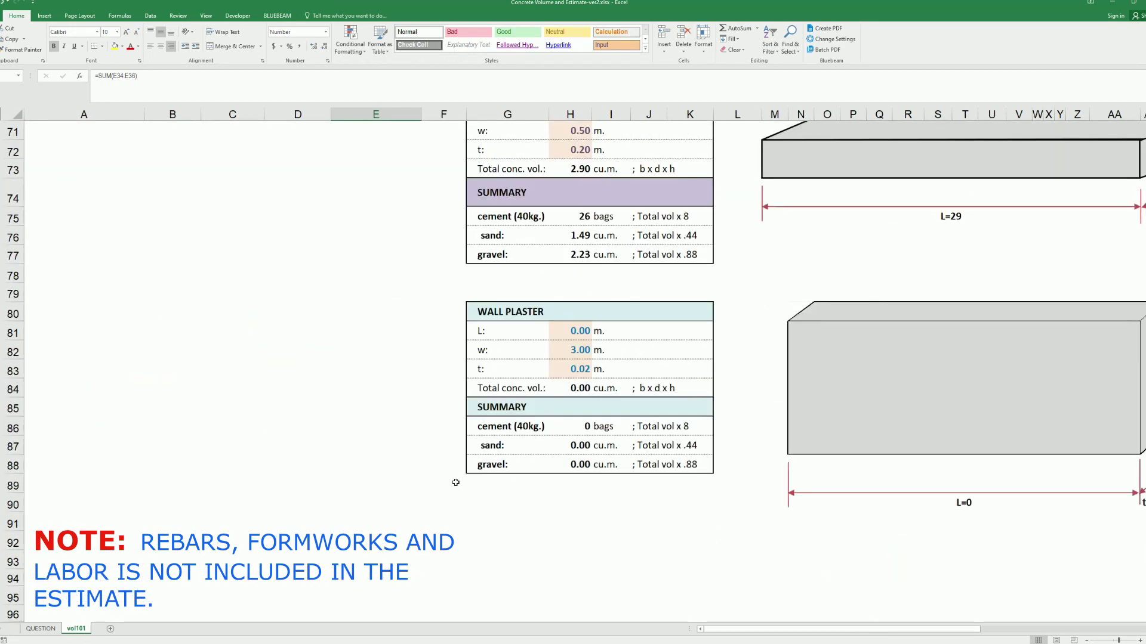
pyautogui.moveTo(507, 316)
pyautogui.mouseDown()
pyautogui.moveTo(653, 379)
pyautogui.moveTo(692, 466)
pyautogui.mouseUp()
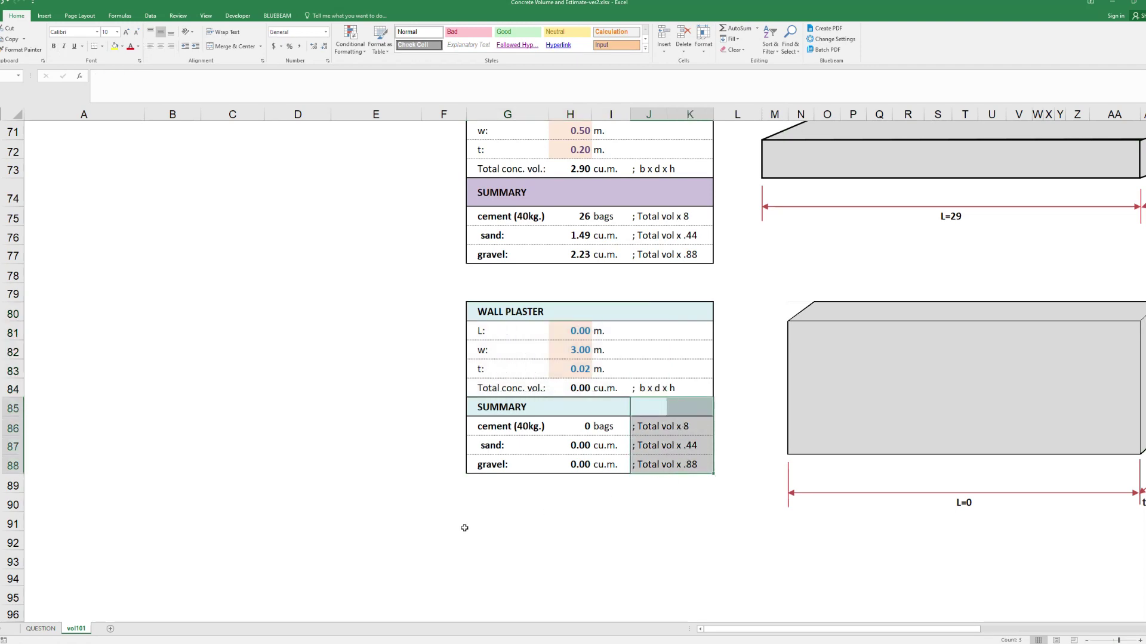
pyautogui.click(393, 530)
pyautogui.scroll(14, 392, 531)
pyautogui.scroll(3, 392, 531)
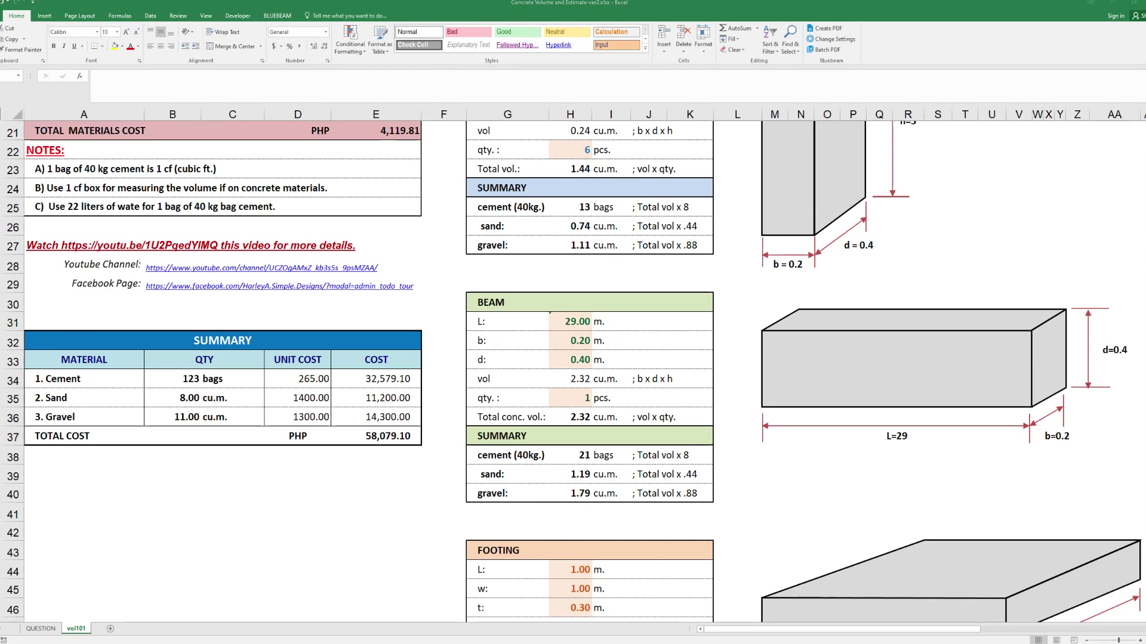
pyautogui.click(325, 517)
pyautogui.scroll(2, 325, 517)
pyautogui.scroll(5, 325, 515)
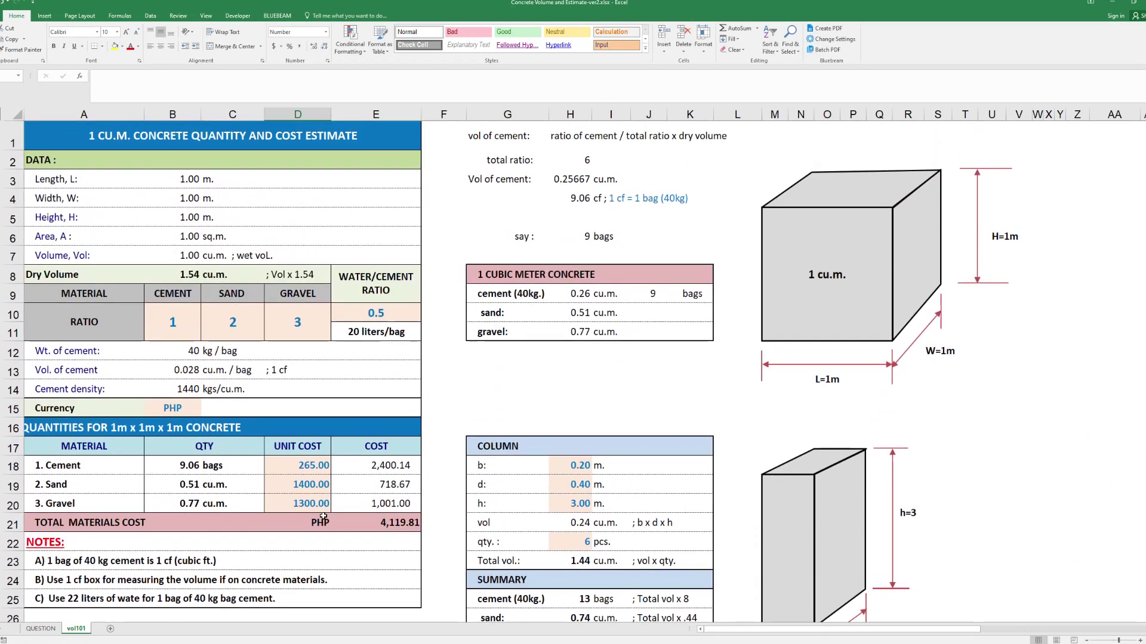
# Edit the sand ratio, set the gravel ratio to 0, and review the 0.5 water/cement ratio
pyautogui.click(182, 320)
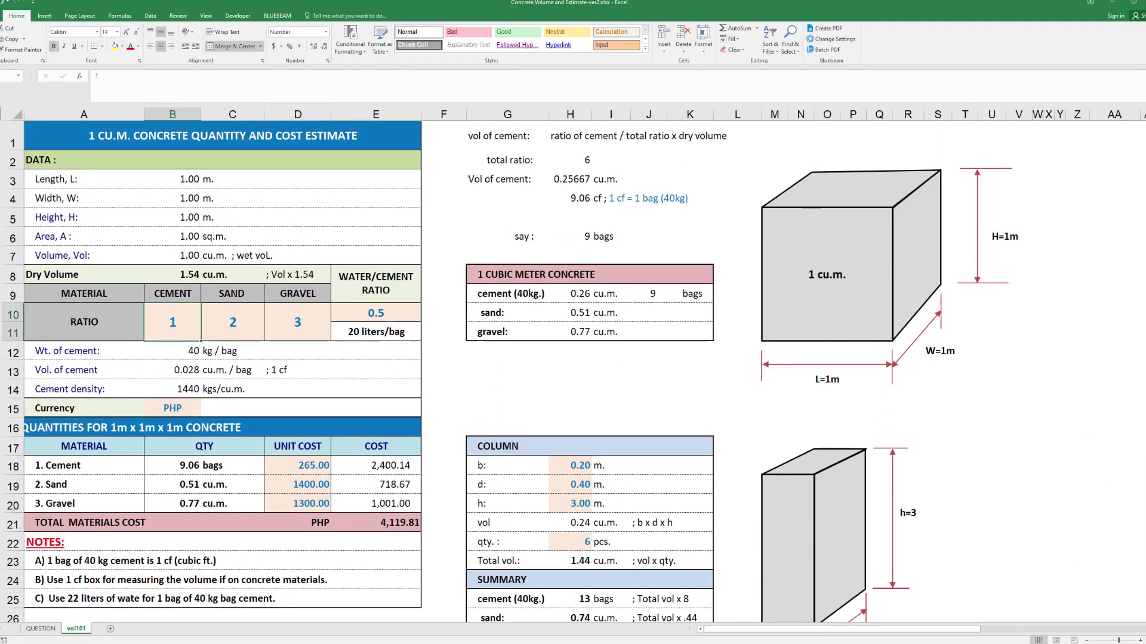
pyautogui.click(233, 322)
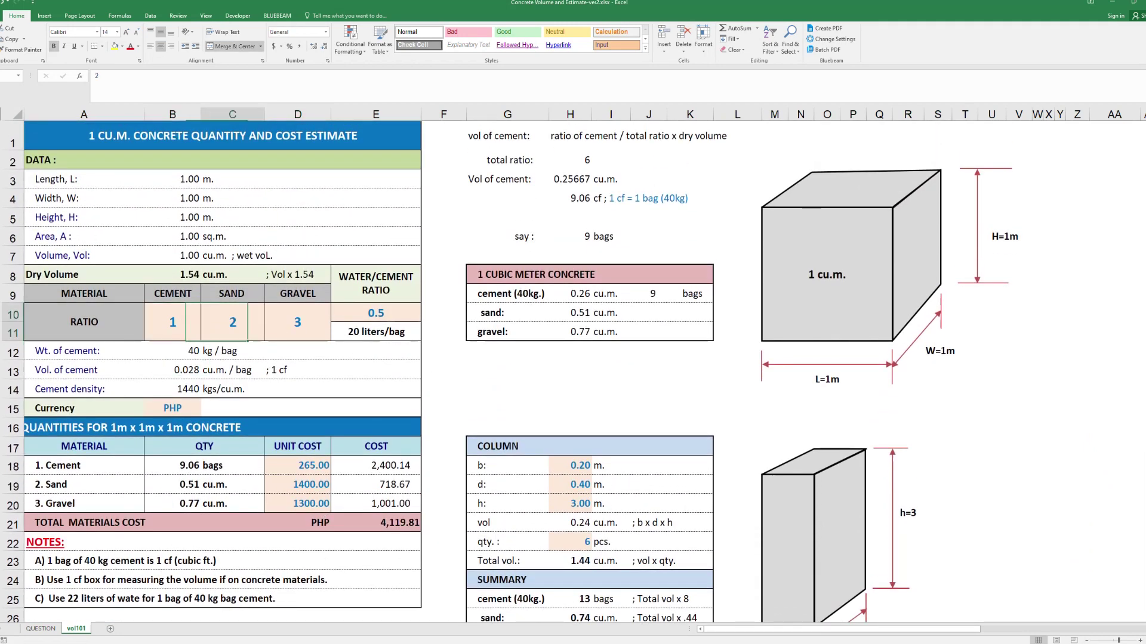
pyautogui.write('3')
pyautogui.click(297, 322)
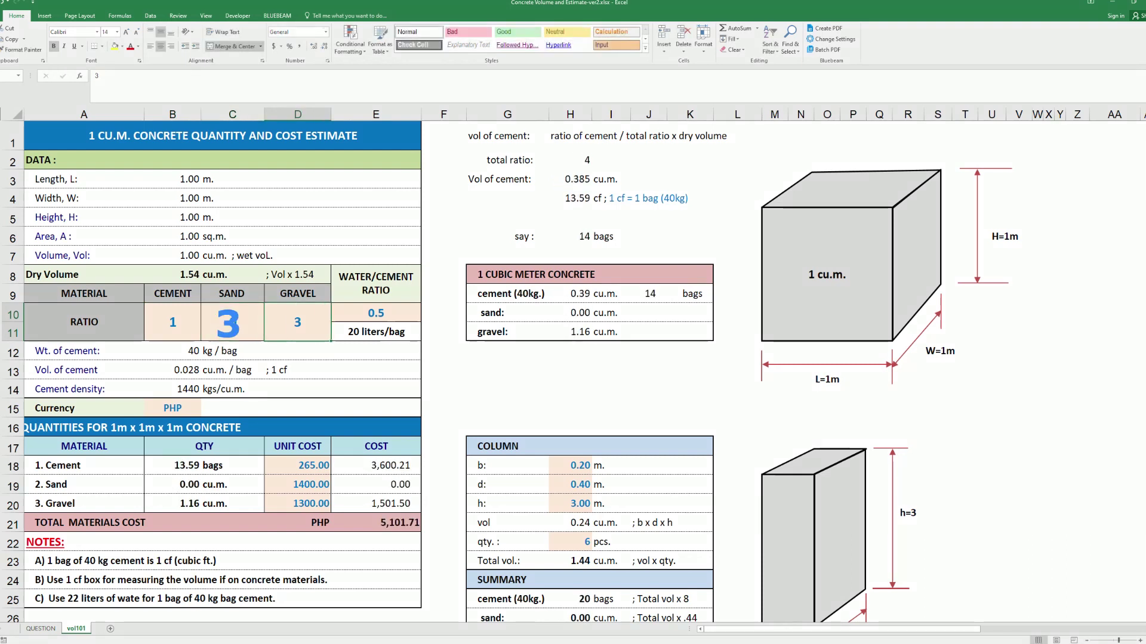
pyautogui.write('0')
pyautogui.press('Return')
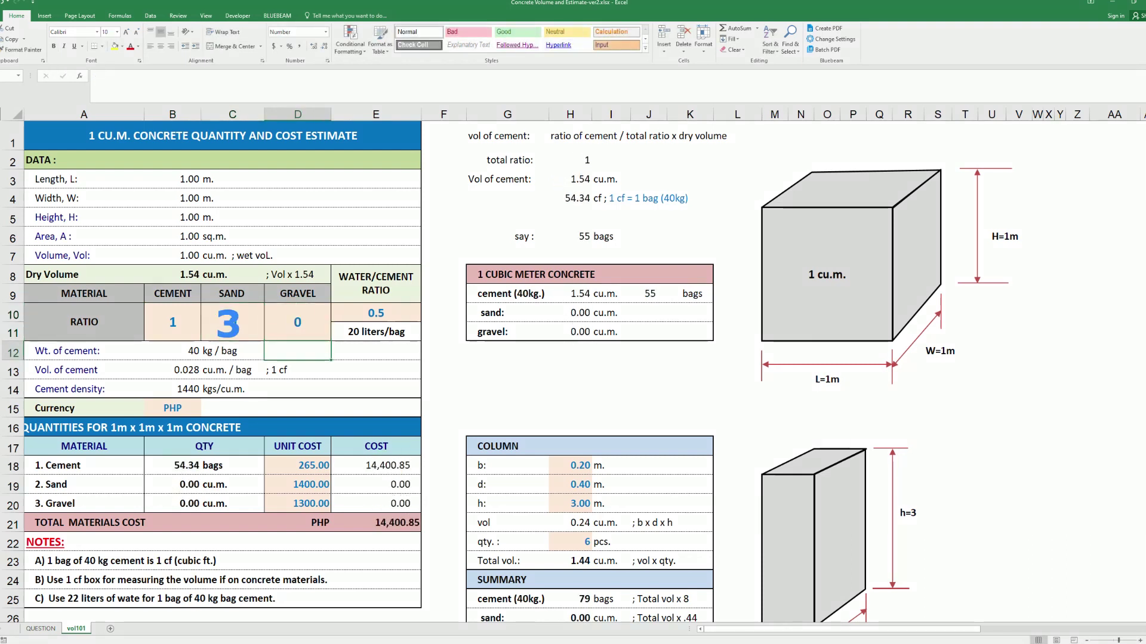
pyautogui.click(376, 314)
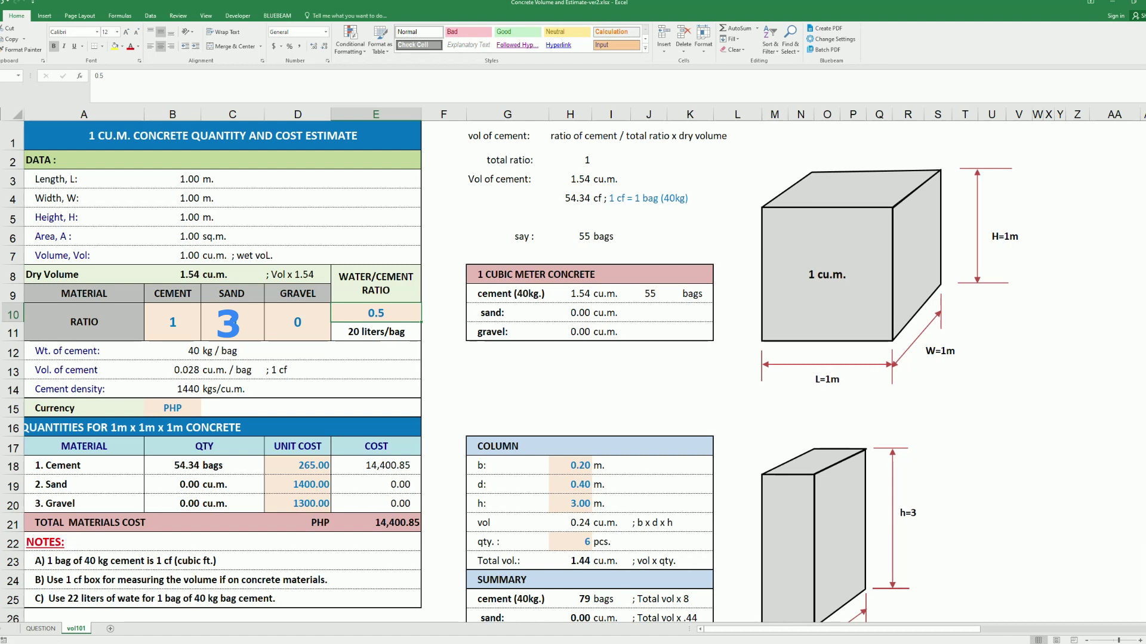
pyautogui.press('Down')
pyautogui.press('Down')
pyautogui.press('Down')
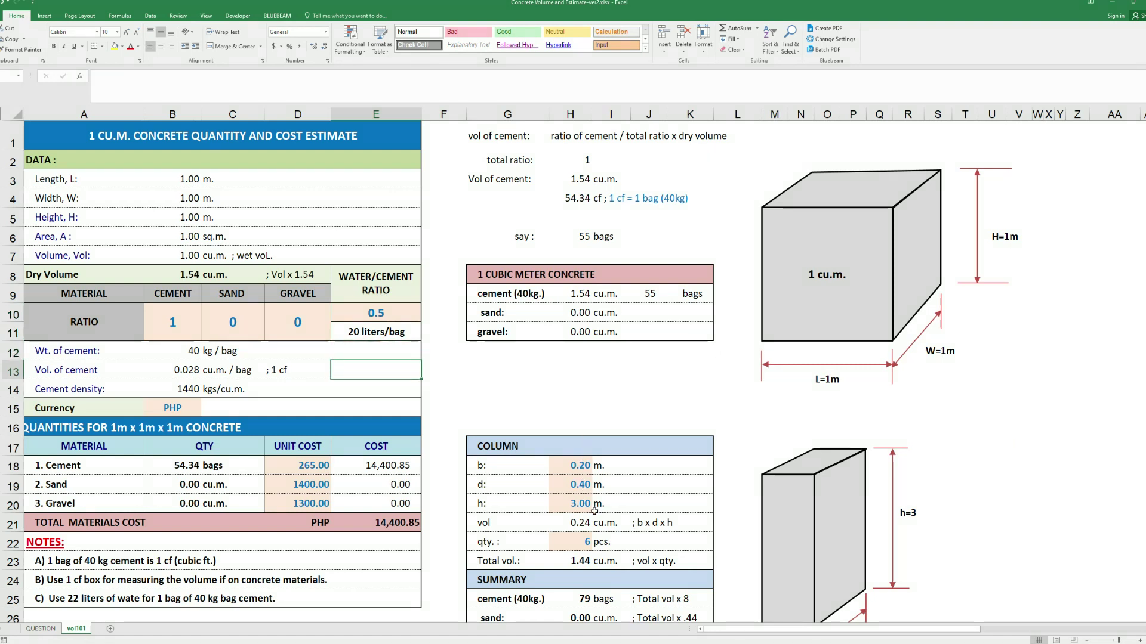
# Set the column width b in H18 and the beam depth d to 0
pyautogui.click(580, 461)
pyautogui.write('0')
pyautogui.press('Return')
pyautogui.press('Return')
pyautogui.press('Return')
pyautogui.press('Return')
pyautogui.press('Return')
pyautogui.press('Return')
pyautogui.press('Return')
pyautogui.press('Return')
pyautogui.press('Return')
pyautogui.press('Return')
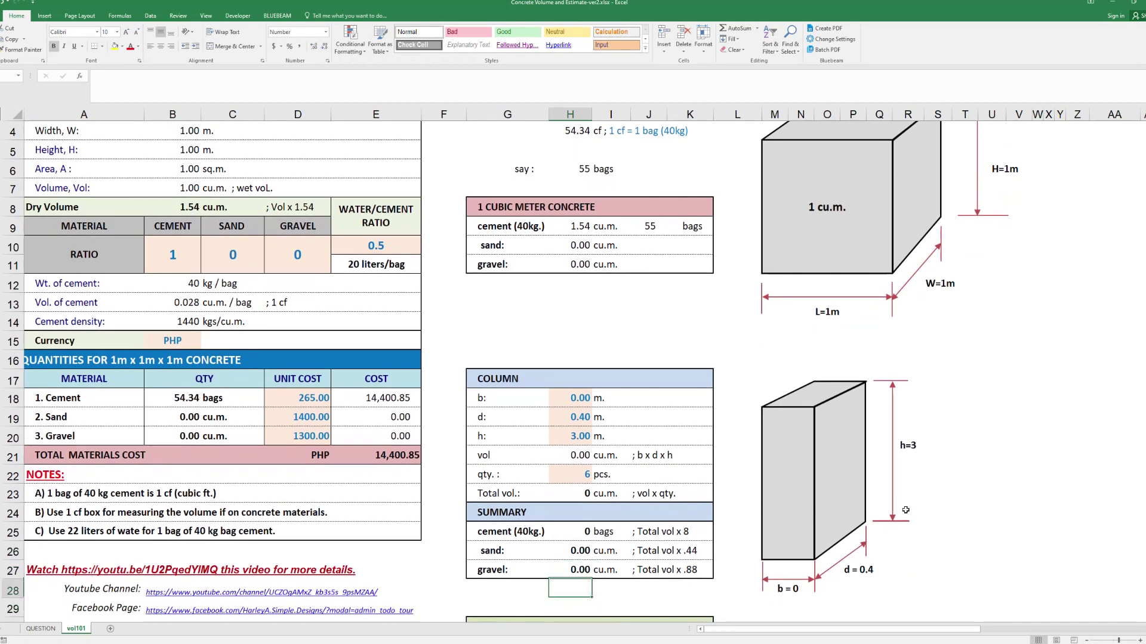
pyautogui.press('Return')
pyautogui.press('Return')
pyautogui.press('Return')
pyautogui.press('Return')
pyautogui.press('Return')
pyautogui.press('Return')
pyautogui.press('Return')
pyautogui.press('Return')
pyautogui.press('Up')
pyautogui.press('Up')
pyautogui.press('Up')
pyautogui.write('0')
pyautogui.press('Return')
pyautogui.press('Return')
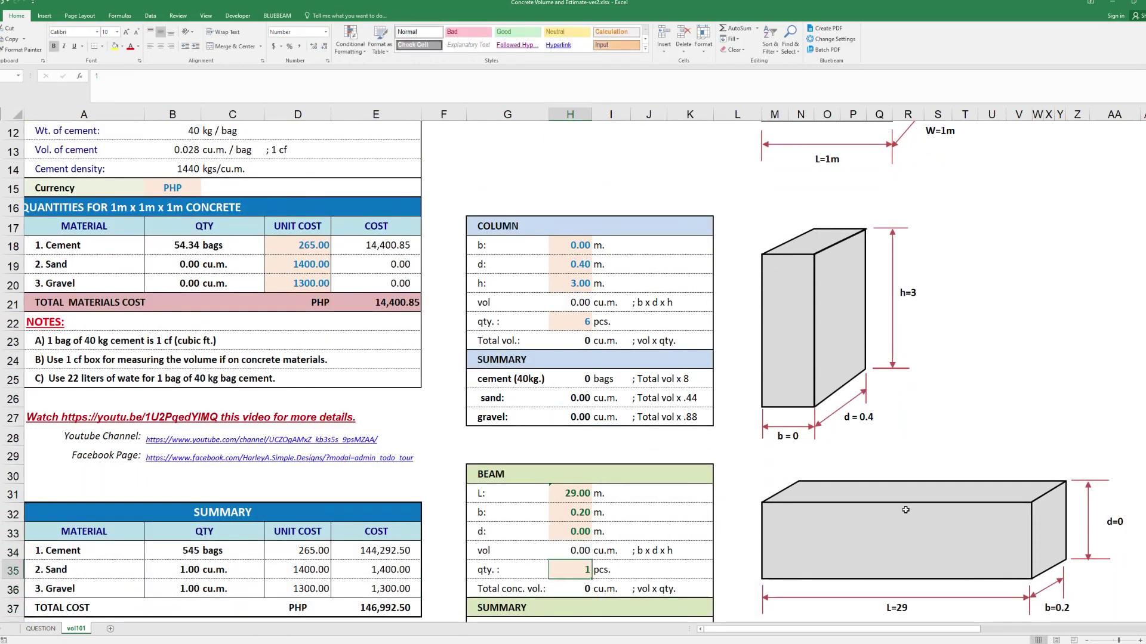
# Zero the footing thickness, slab thickness and wall footing length, then move to Wall Plaster
pyautogui.press('Return')
pyautogui.press('Return')
pyautogui.press('Return')
pyautogui.press('Return')
pyautogui.press('Return')
pyautogui.press('Return')
pyautogui.press('Up')
pyautogui.press('Up')
pyautogui.press('Up')
pyautogui.press('Up')
pyautogui.write('0')
pyautogui.press('Return')
pyautogui.press('Return')
pyautogui.press('Return')
pyautogui.press('Return')
pyautogui.press('Return')
pyautogui.press('Return')
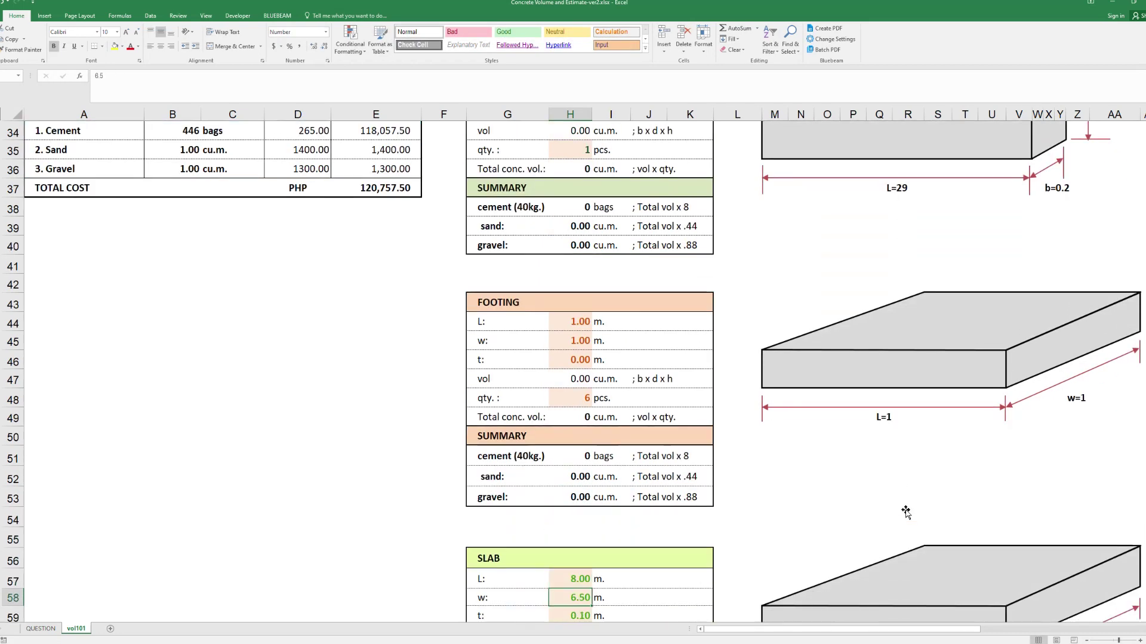
pyautogui.press('Return')
pyautogui.press('Return')
pyautogui.press('Return')
pyautogui.press('Up')
pyautogui.press('Up')
pyautogui.write('0')
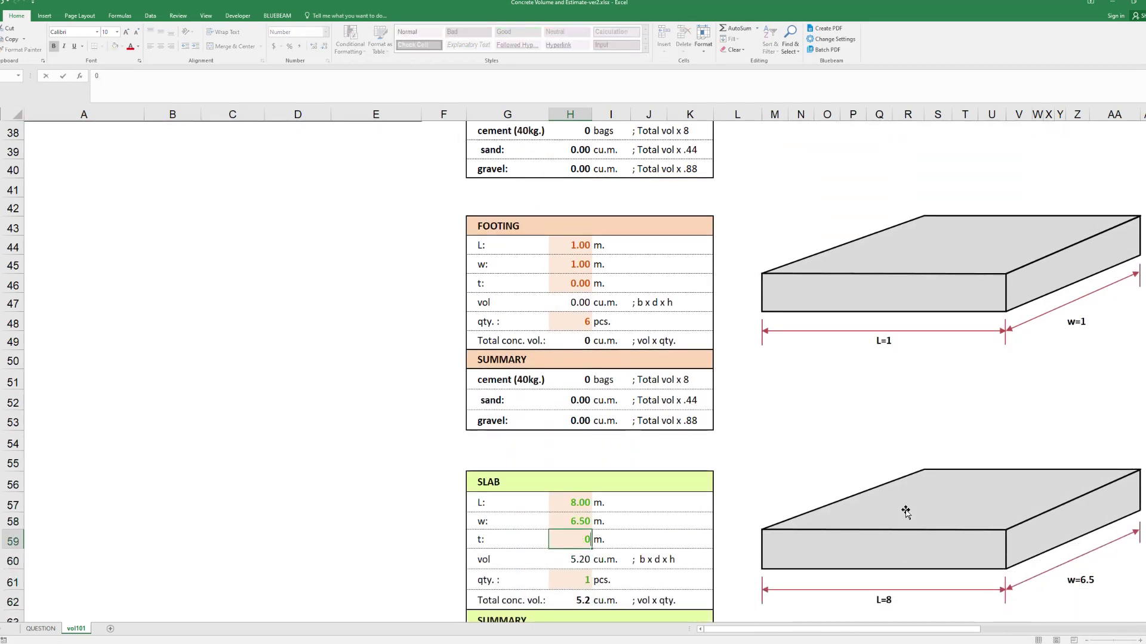
pyautogui.press('Return')
pyautogui.press('Return')
pyautogui.press('Return')
pyautogui.press('Return')
pyautogui.press('Return')
pyautogui.press('Return')
pyautogui.press('Return')
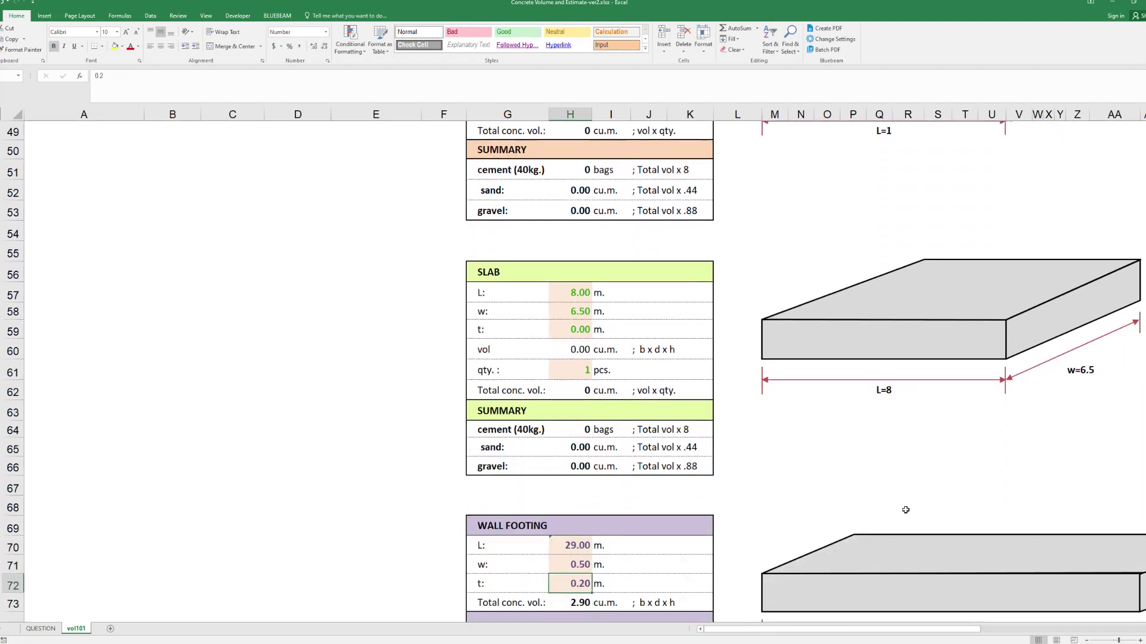
pyautogui.press('Down')
pyautogui.press('Down')
pyautogui.press('Down')
pyautogui.press('Down')
pyautogui.press('Down')
pyautogui.press('Down')
pyautogui.press('Down')
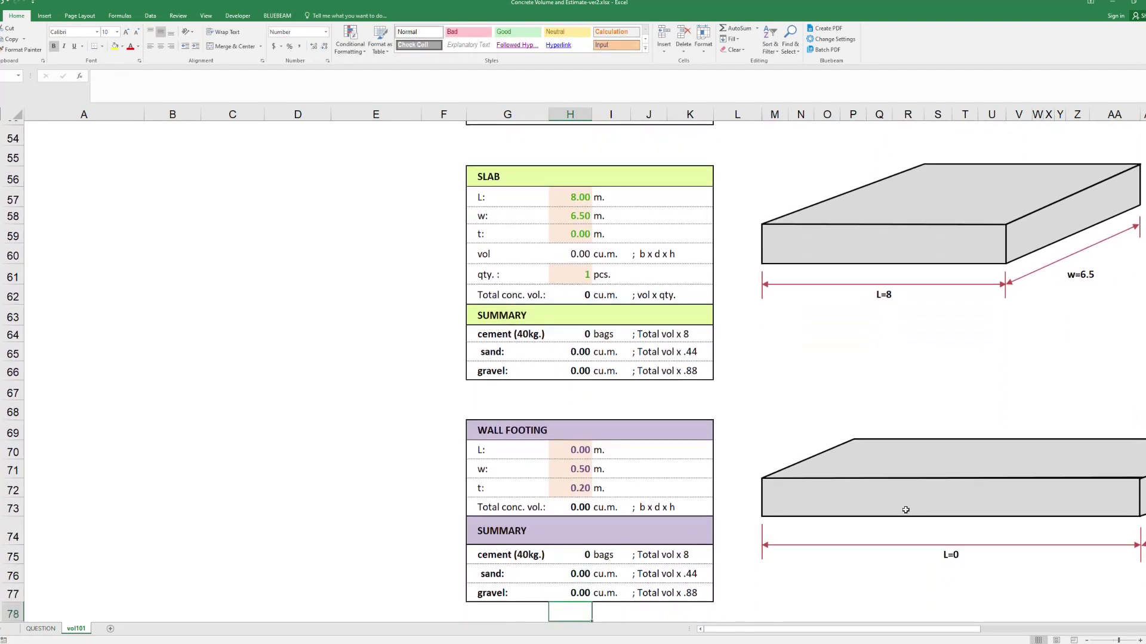
pyautogui.press('Down')
pyautogui.press('Down')
pyautogui.press('Down')
pyautogui.press('Down')
pyautogui.press('Down')
pyautogui.press('Down')
pyautogui.press('Down')
pyautogui.press('Up')
pyautogui.press('Up')
pyautogui.press('Up')
pyautogui.press('Up')
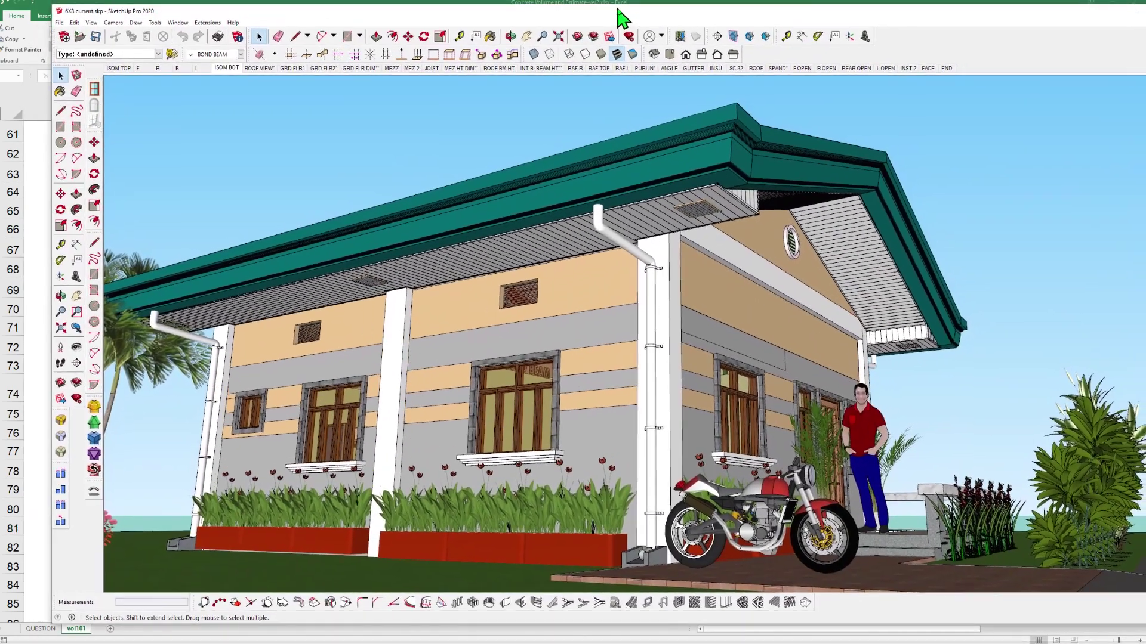
# Show the GRD FLR DIM floor plan (8.00 m by 6.50 m), then minimize SketchUp
pyautogui.click(360, 68)
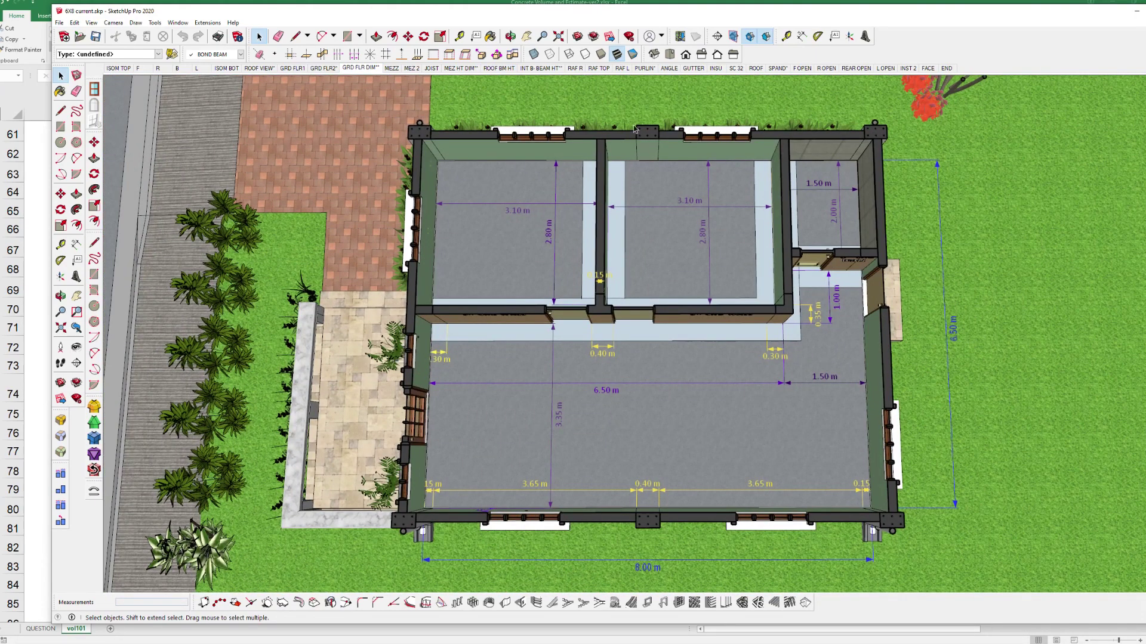
pyautogui.click(877, 18)
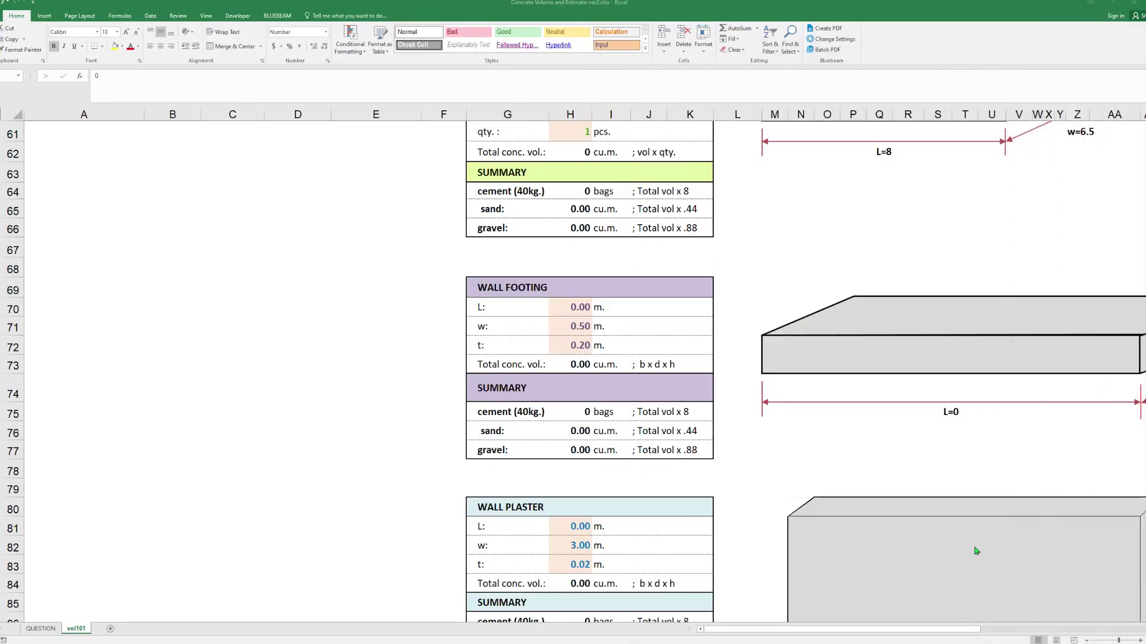
# Enter 29 m as the wall plaster length in H81 and keep the 0.02 m thickness
pyautogui.click(563, 526)
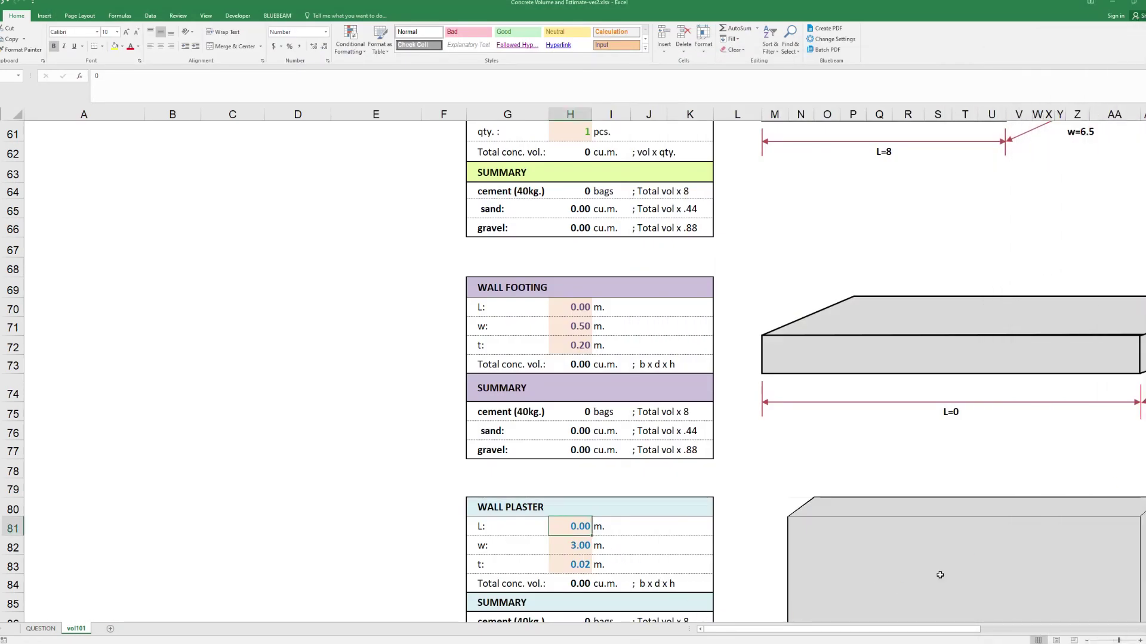
pyautogui.write('29')
pyautogui.press('Return')
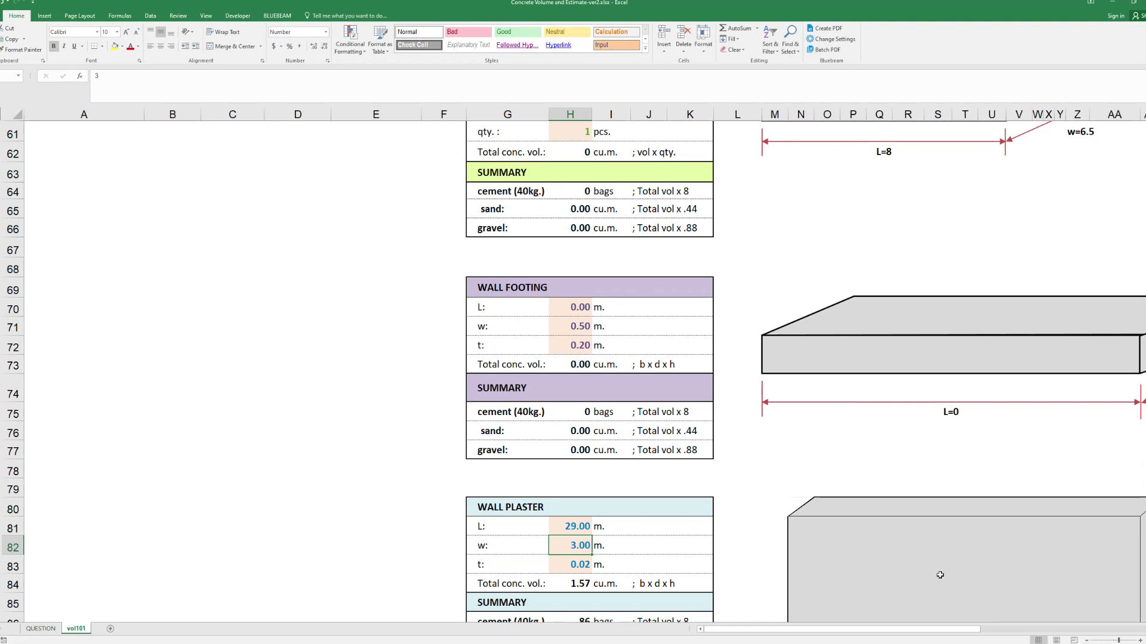
pyautogui.press('Down')
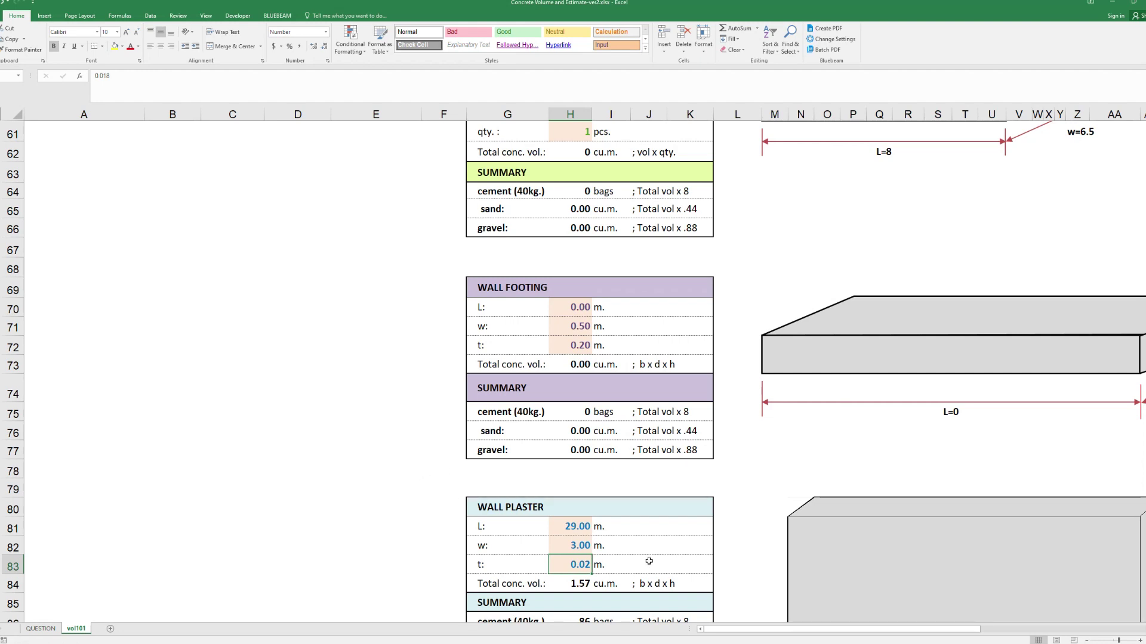
pyautogui.click(649, 560)
pyautogui.scroll(-3, 649, 560)
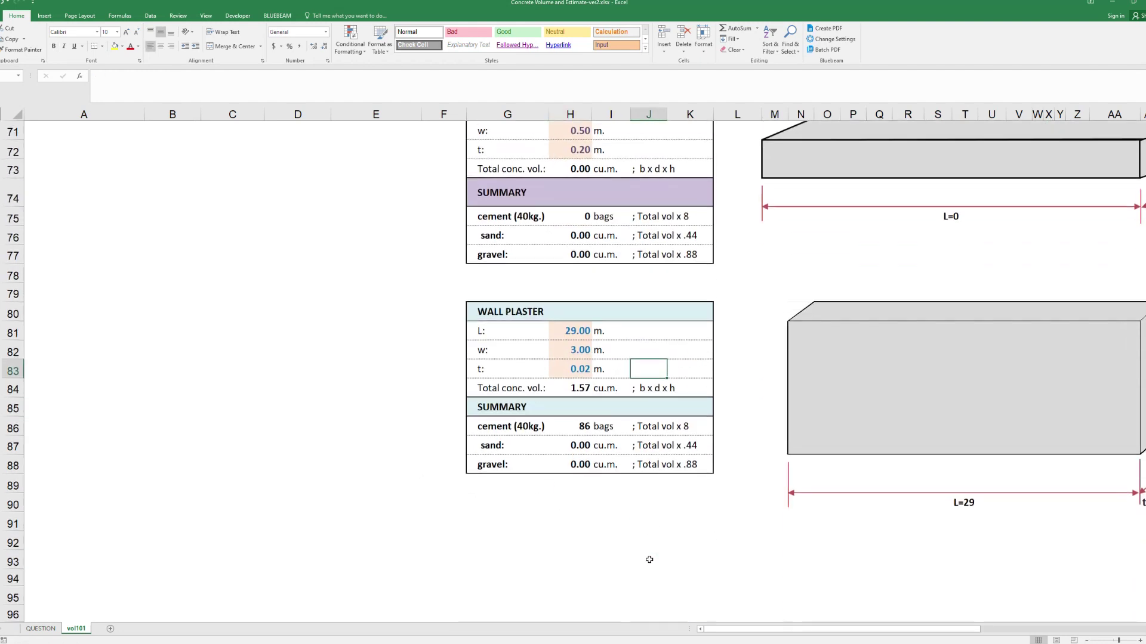
# Enter =H84*H10 as the wall plaster sand quantity formula in H87
pyautogui.click(580, 430)
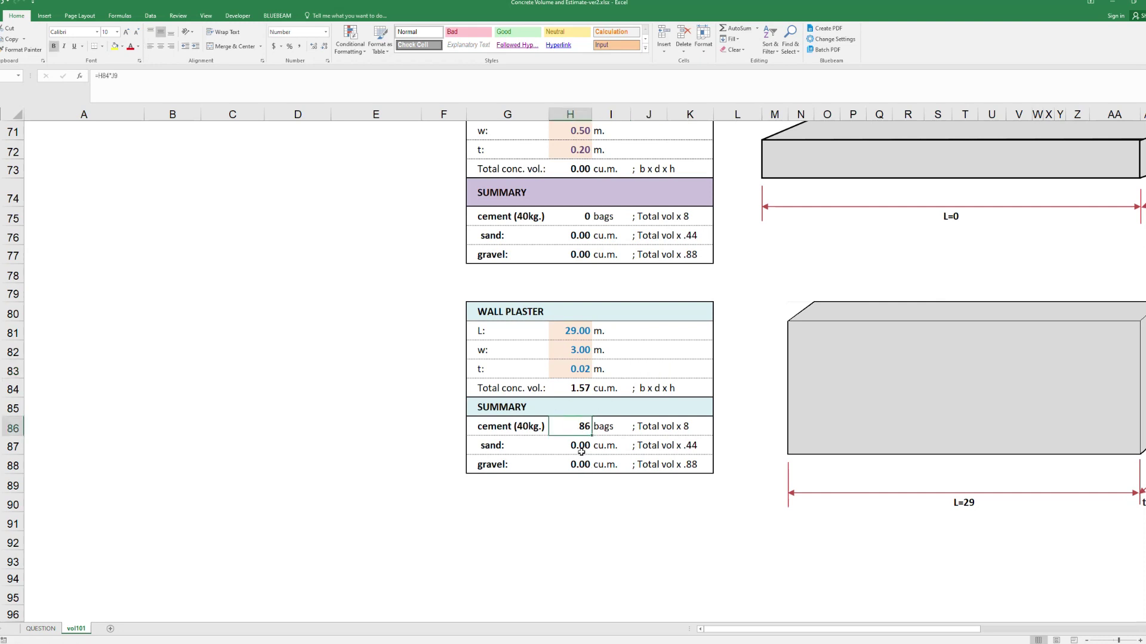
pyautogui.click(581, 449)
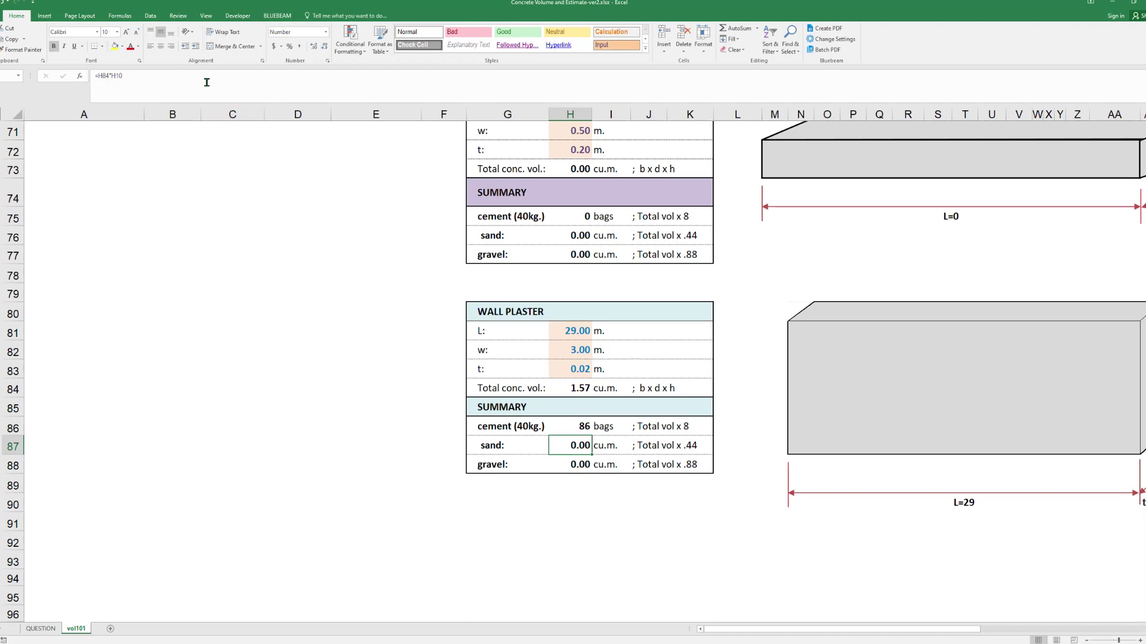
pyautogui.write('=H84*H10')
pyautogui.click(403, 476)
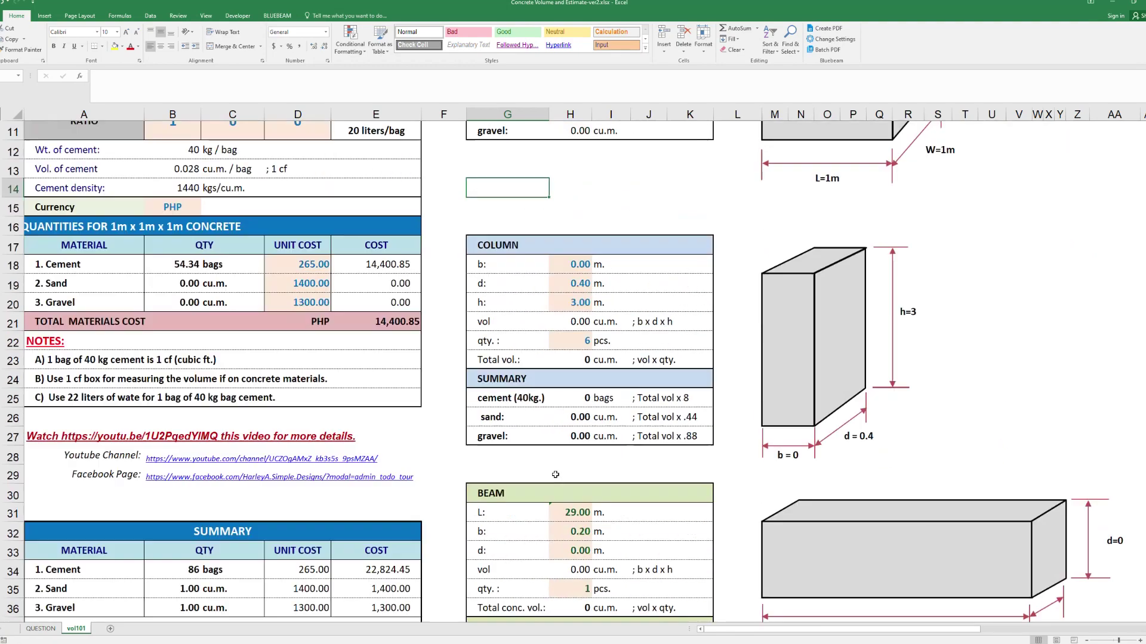
# Set the SAND ratio in C10 to 3
pyautogui.scroll(3, 555, 474)
pyautogui.click(226, 325)
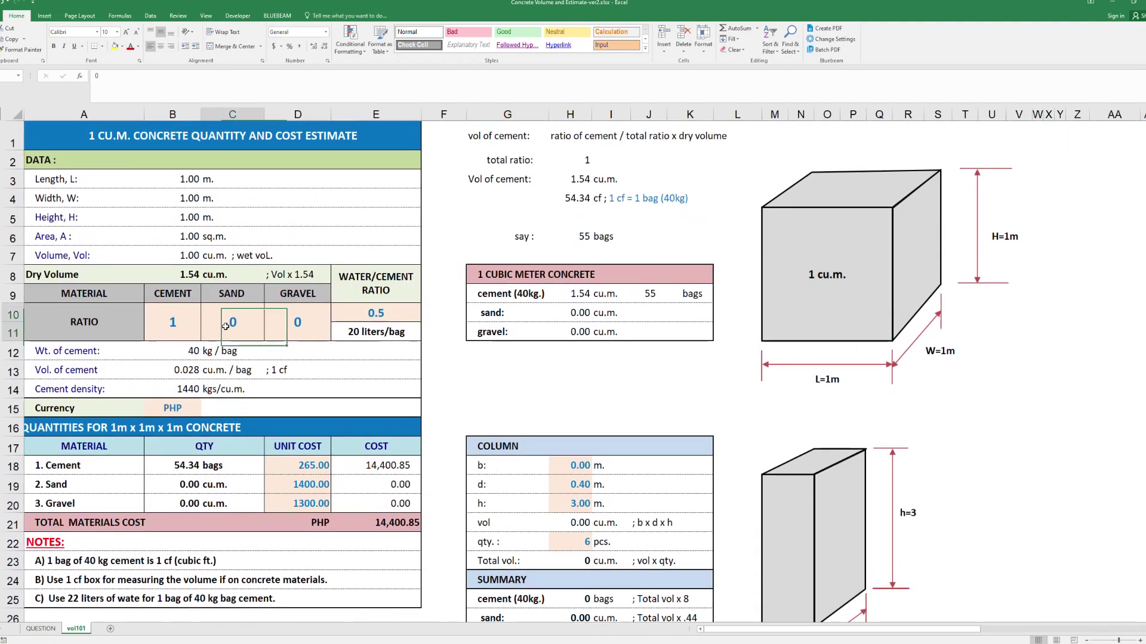
pyautogui.write('3')
pyautogui.press('Return')
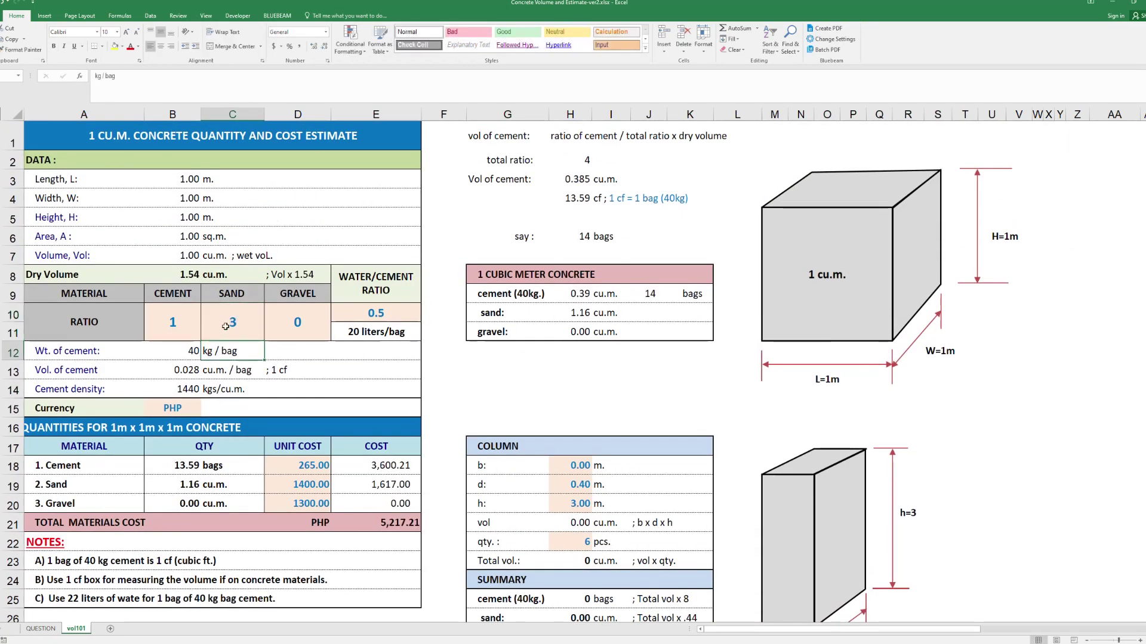
# Check the wall plaster cement, gravel and sand formulas: 22 cement bags, 1.81 cu.m. sand
pyautogui.scroll(-10, 488, 437)
pyautogui.scroll(-10, 488, 437)
pyautogui.scroll(-3, 493, 435)
pyautogui.scroll(-3, 493, 436)
pyautogui.scroll(3, 490, 438)
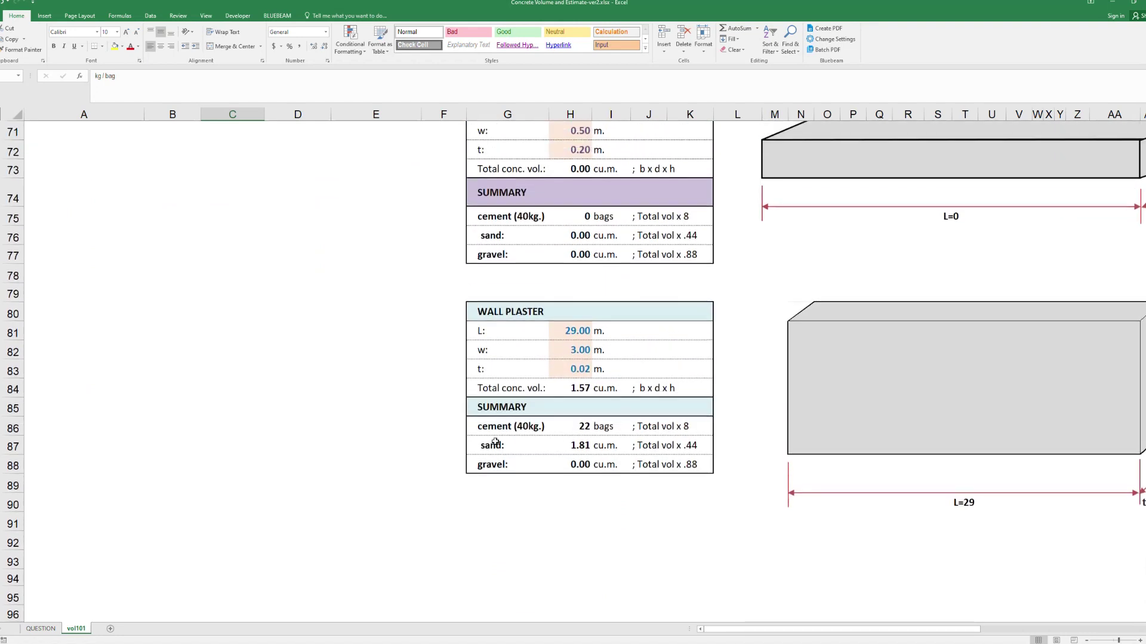
pyautogui.click(579, 428)
pyautogui.click(567, 457)
pyautogui.click(576, 426)
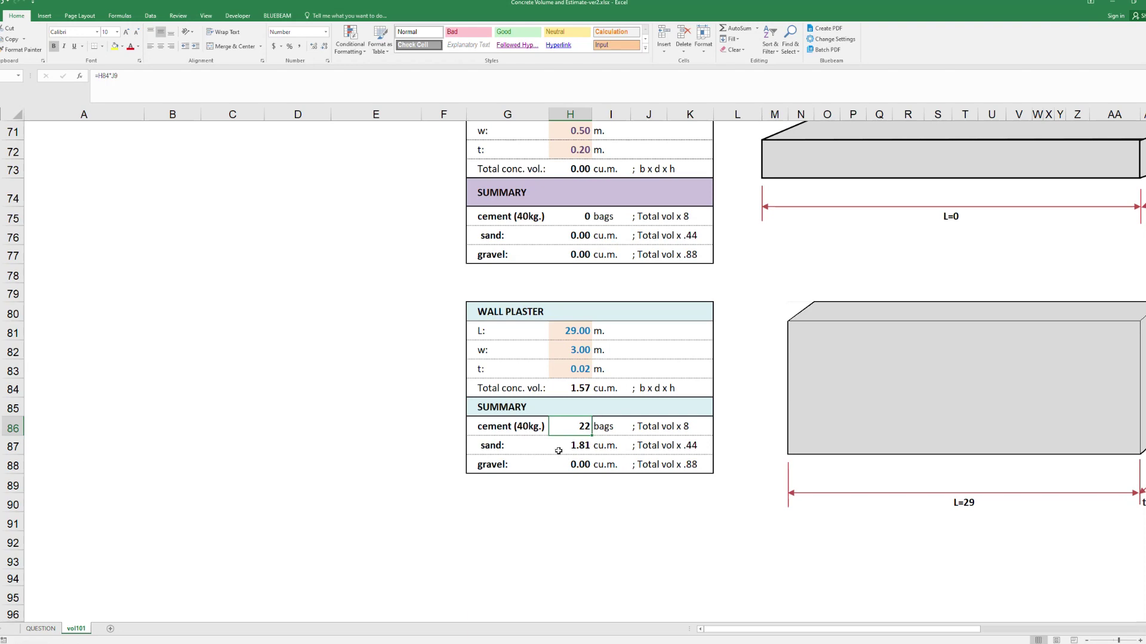
pyautogui.click(560, 448)
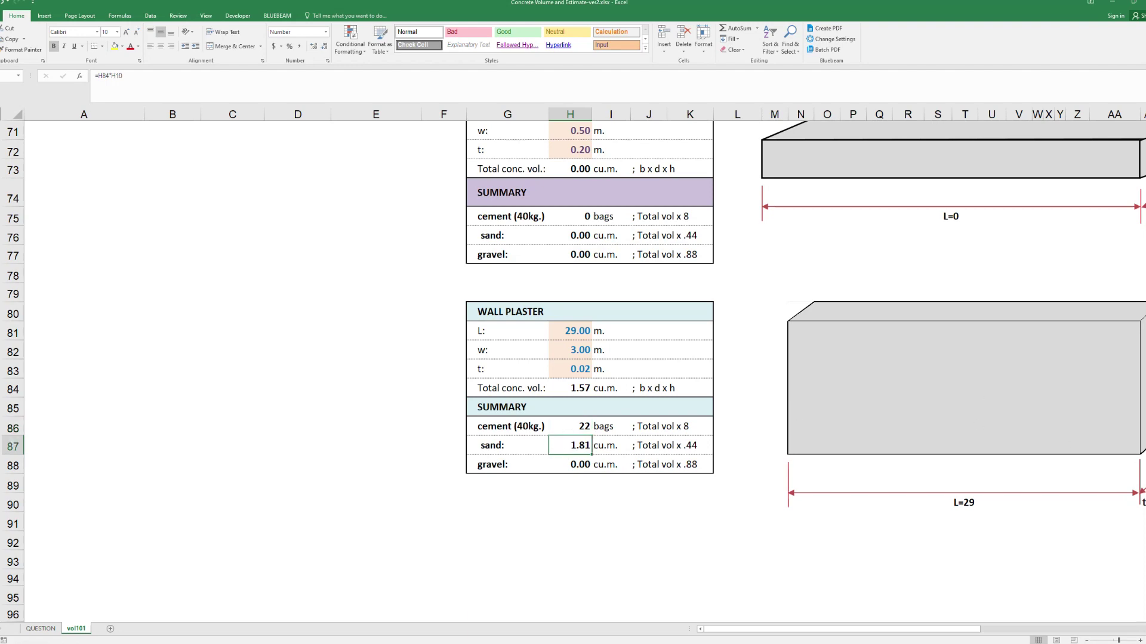
pyautogui.hotkey('alt', 'Tab')
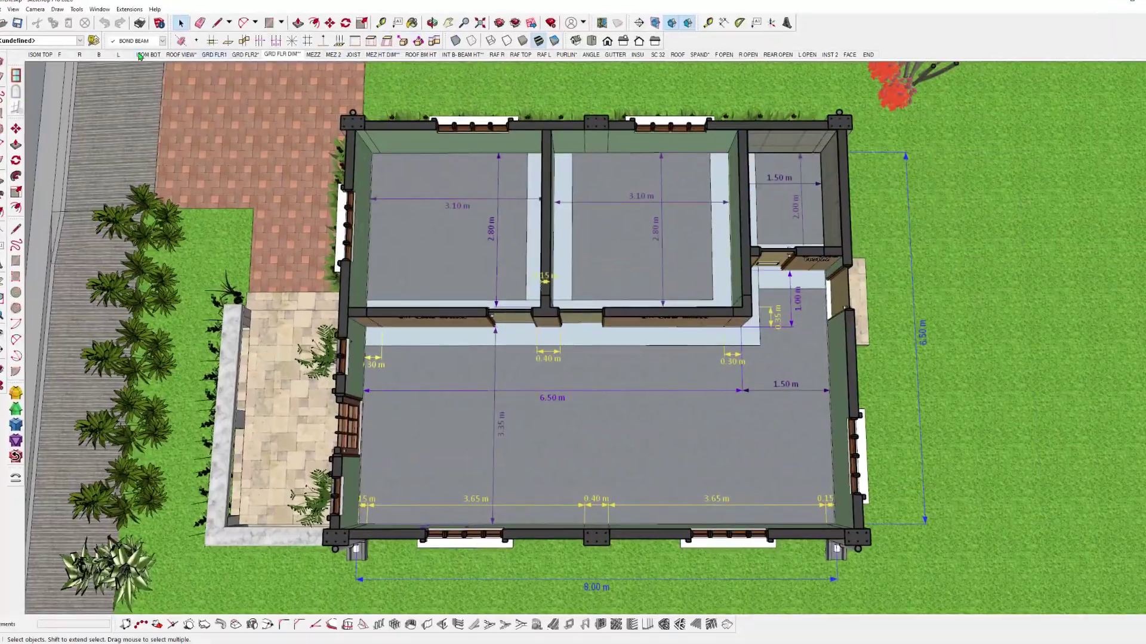
# View the house in ISOM TOP, orbit up over the red roof, then switch to ISOM BOT
pyautogui.click(38, 56)
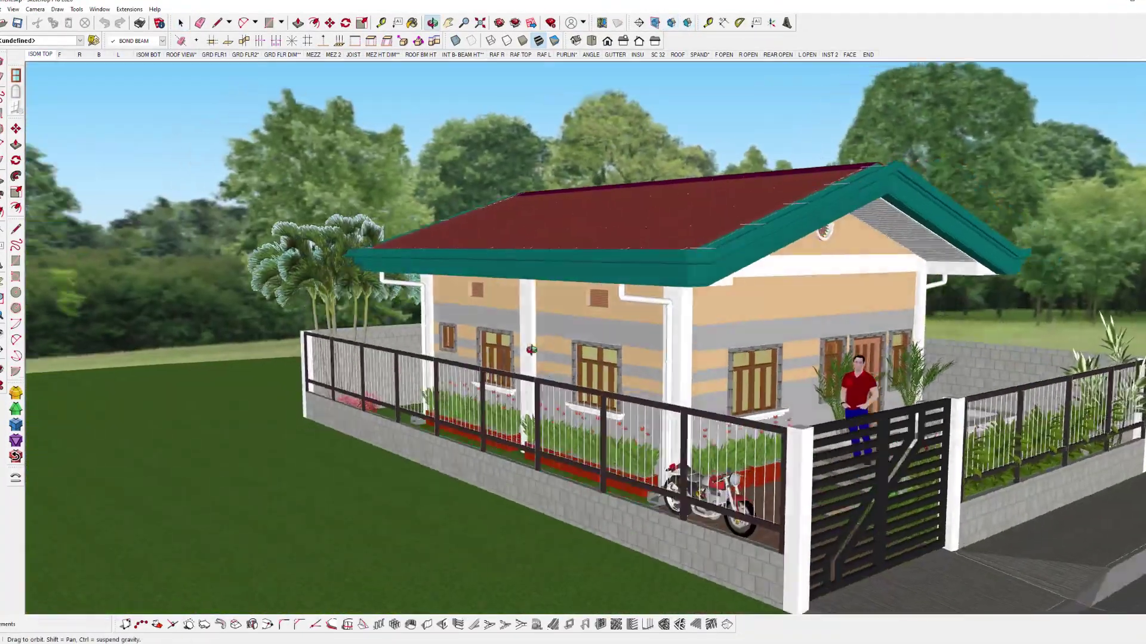
pyautogui.moveTo(531, 351)
pyautogui.mouseDown()
pyautogui.moveTo(610, 329)
pyautogui.moveTo(405, 301)
pyautogui.moveTo(77, 90)
pyautogui.mouseUp()
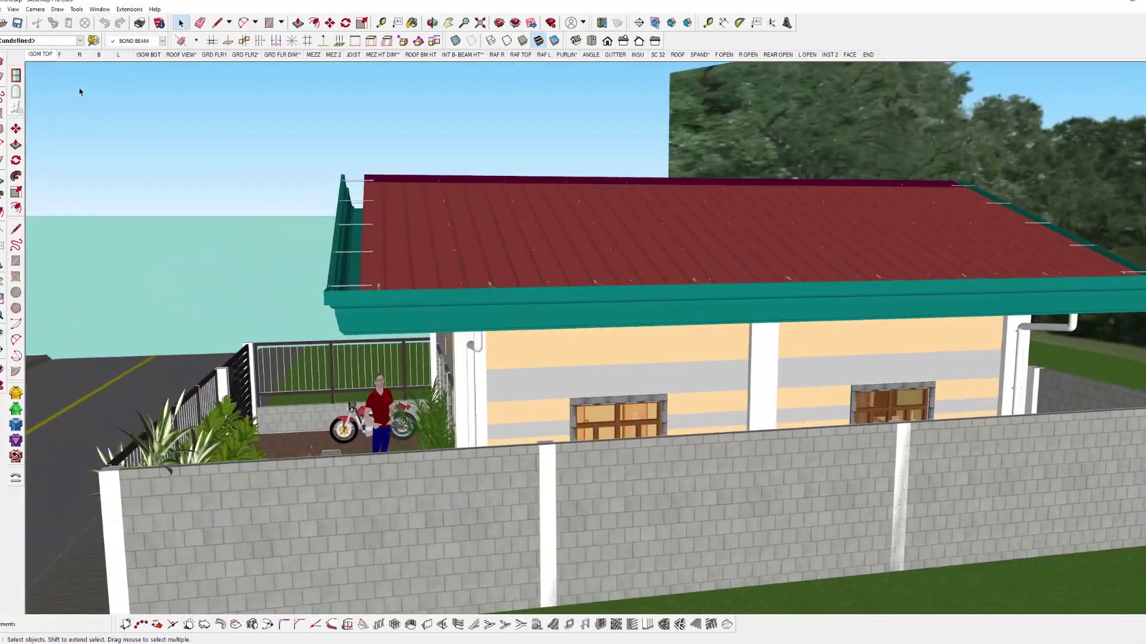
pyautogui.click(146, 55)
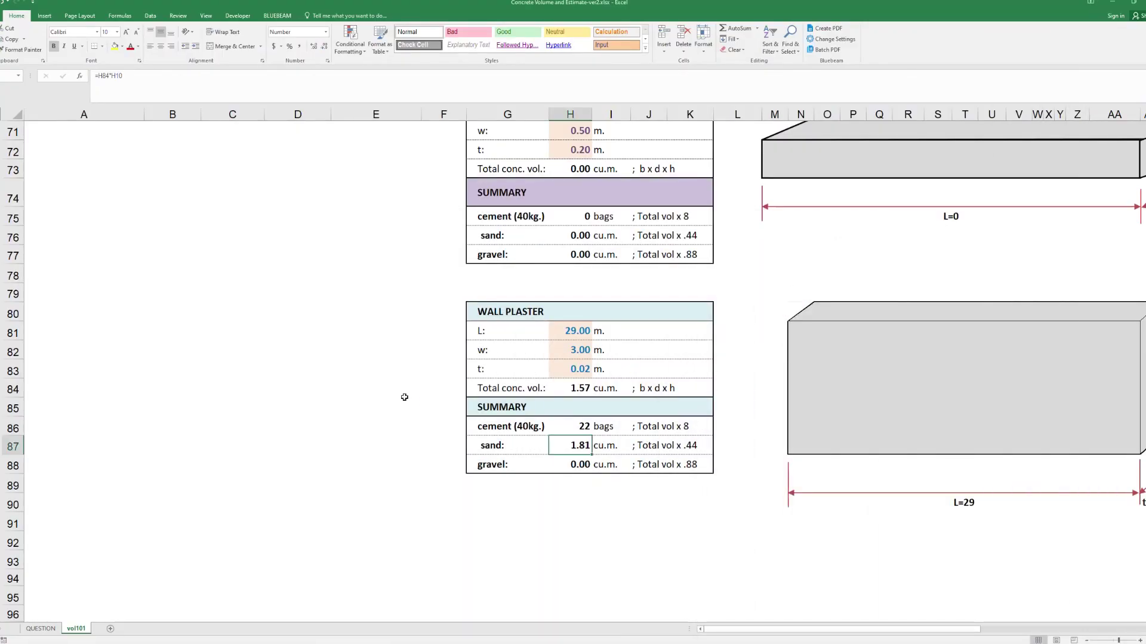
pyautogui.scroll(15, 403, 397)
pyautogui.scroll(9, 403, 397)
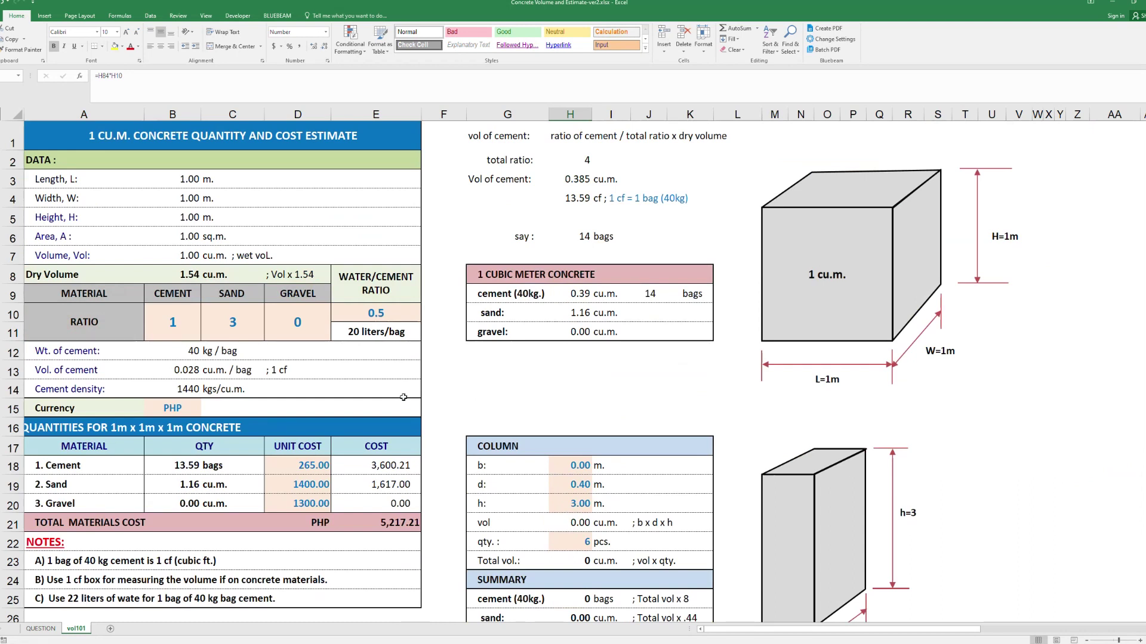
pyautogui.click(459, 407)
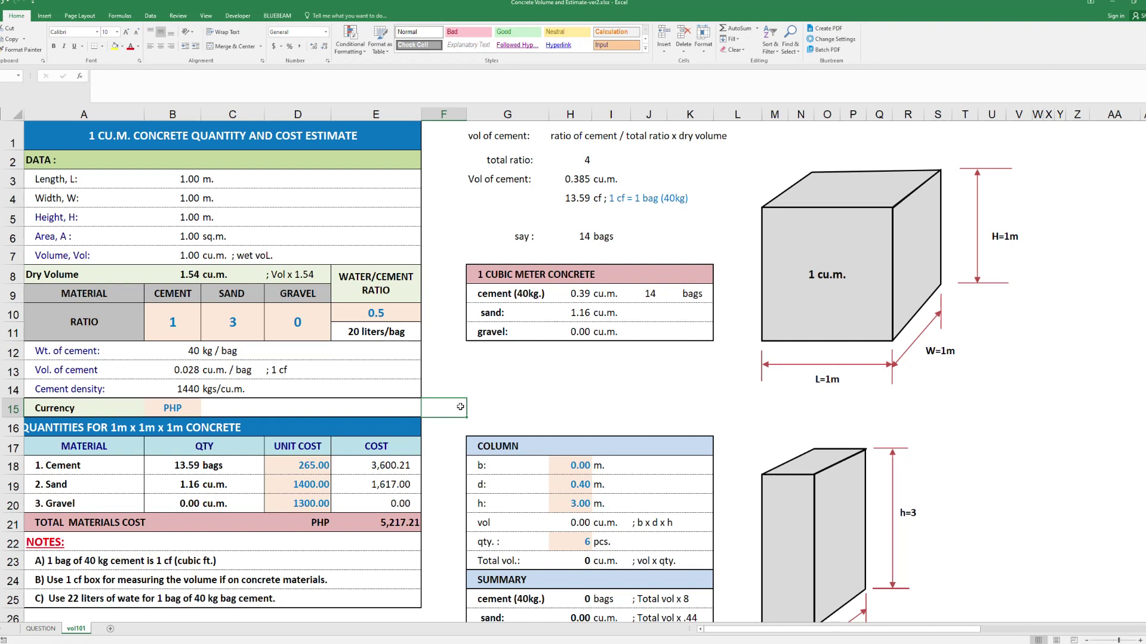
pyautogui.click(520, 392)
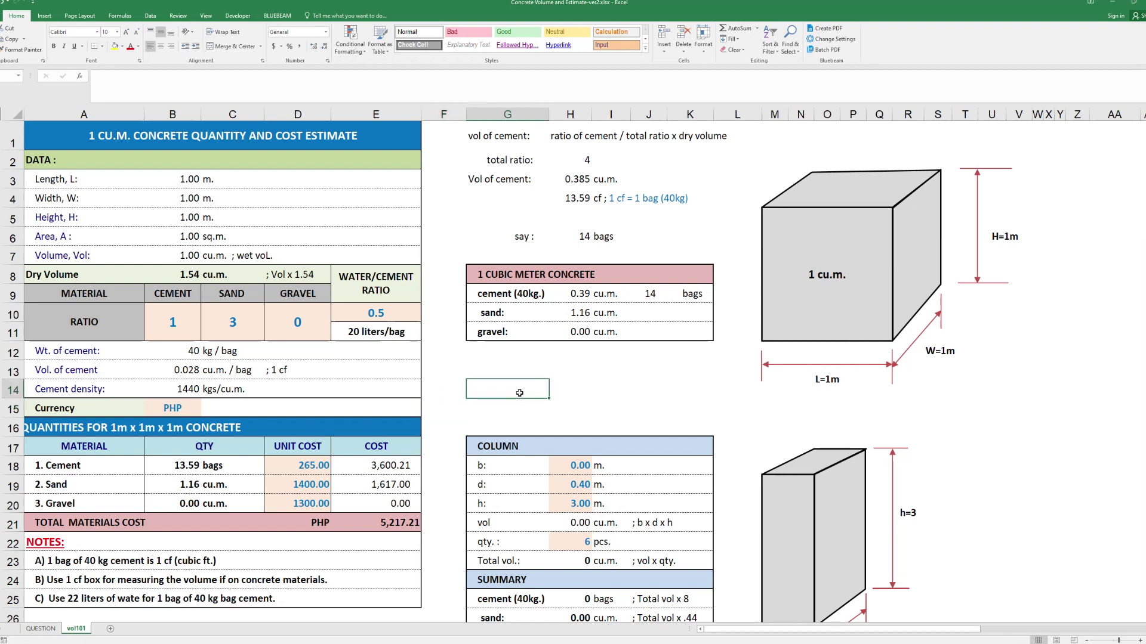